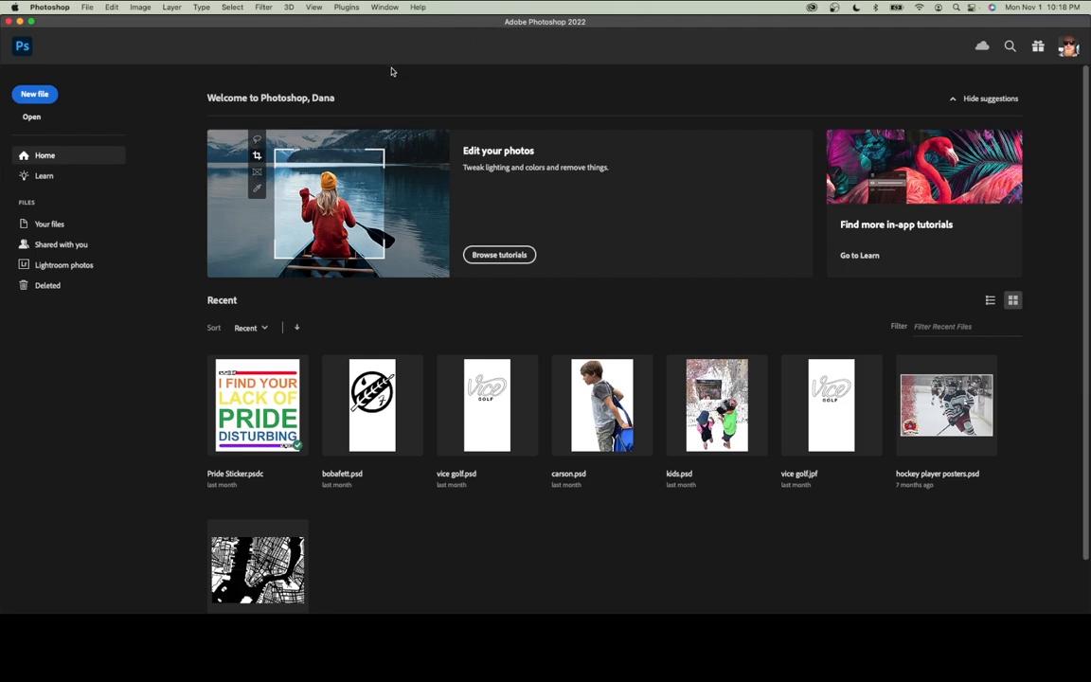
# Create a 12 x 12 inch transparent RGB document at 300 ppi and place dale.jpeg in it as an embedded image
pyautogui.click(37, 93)
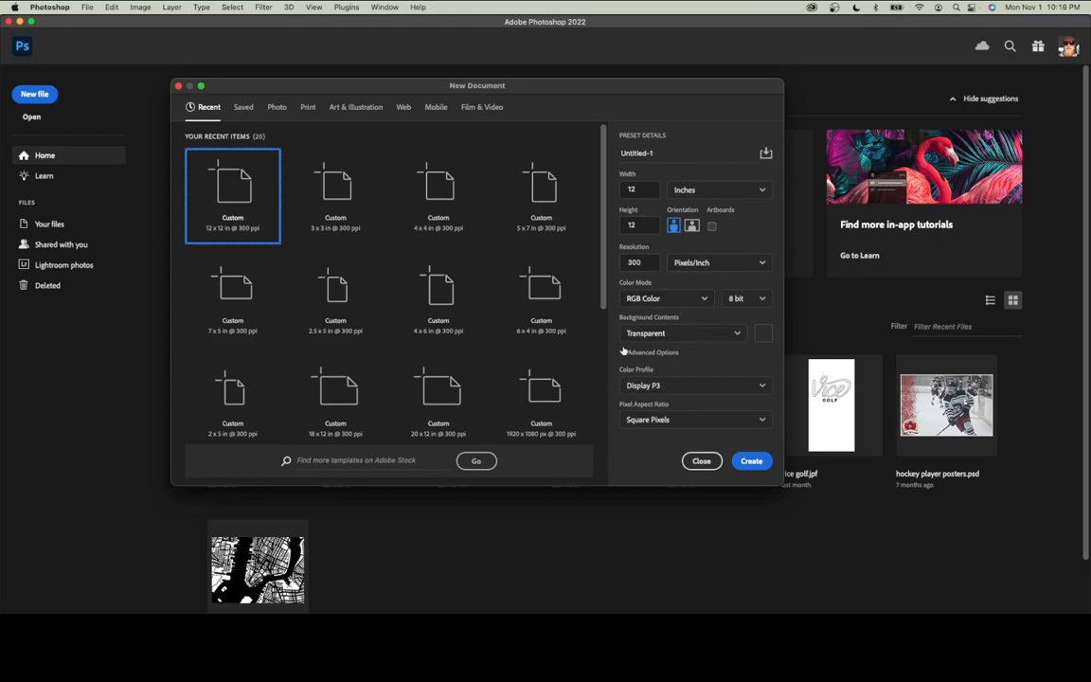
pyautogui.click(752, 462)
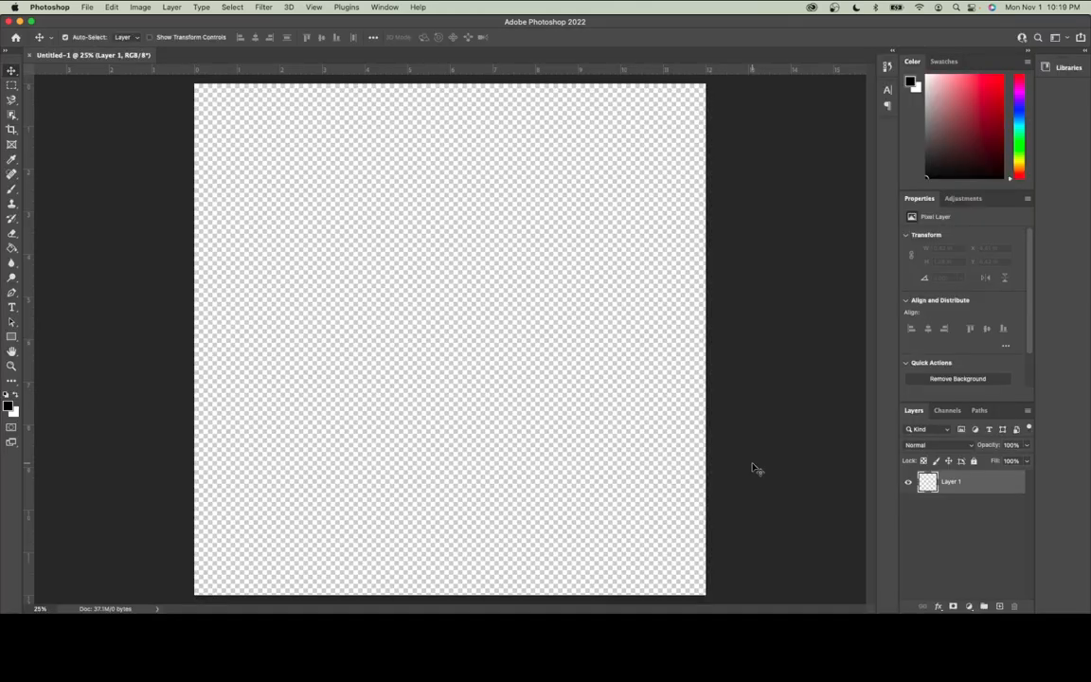
pyautogui.click(84, 7)
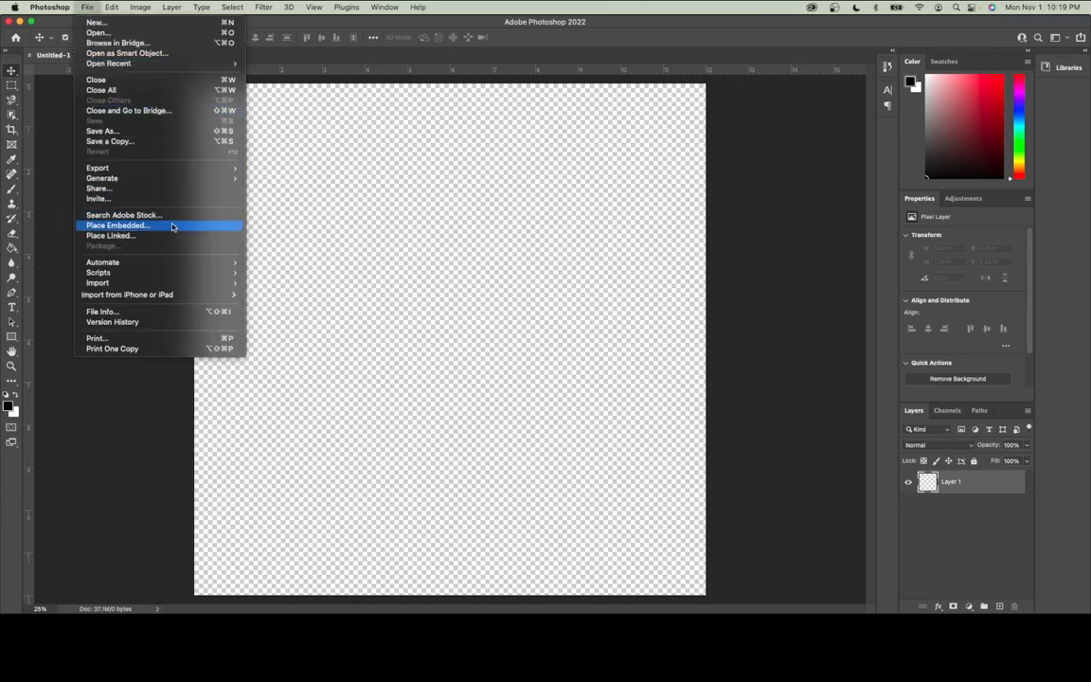
pyautogui.click(131, 228)
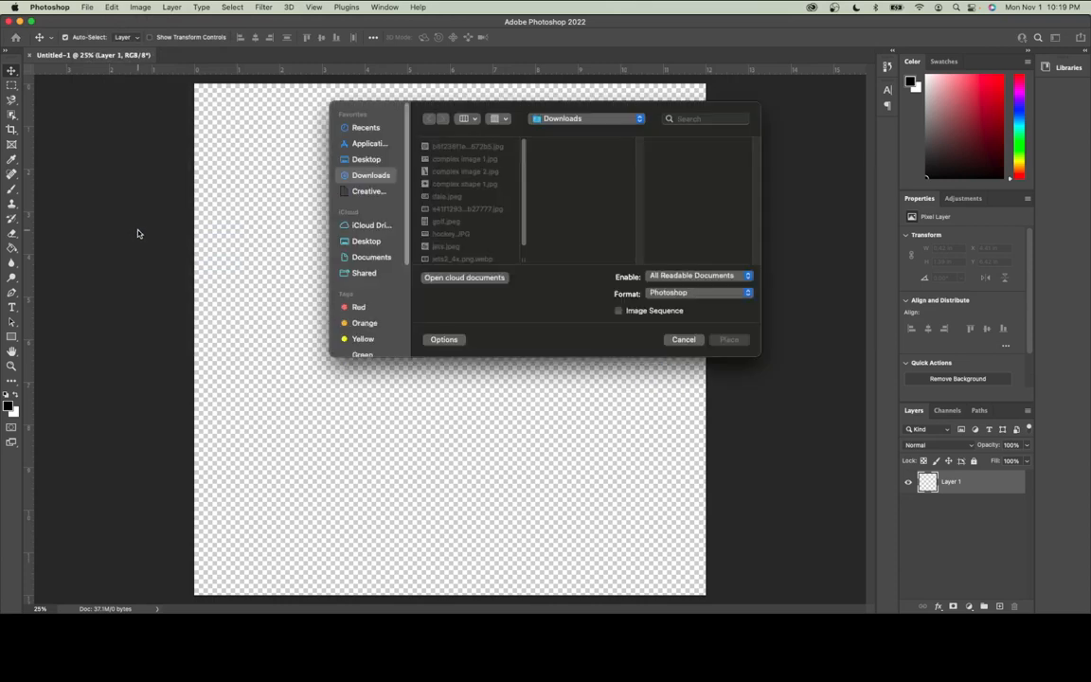
pyautogui.click(445, 196)
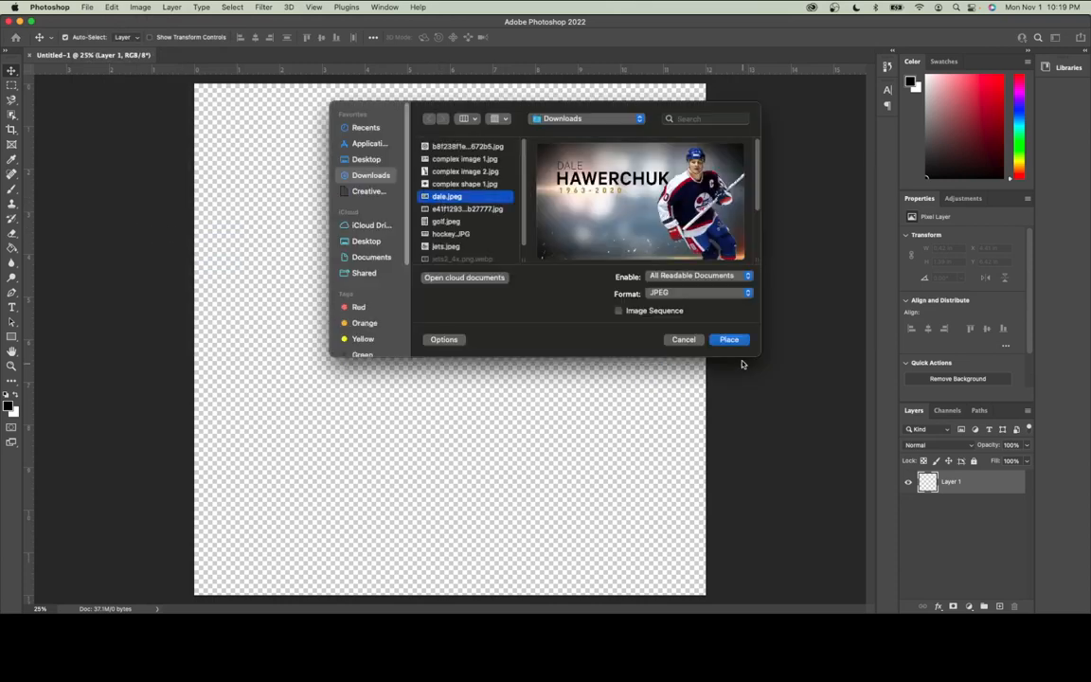
pyautogui.click(729, 339)
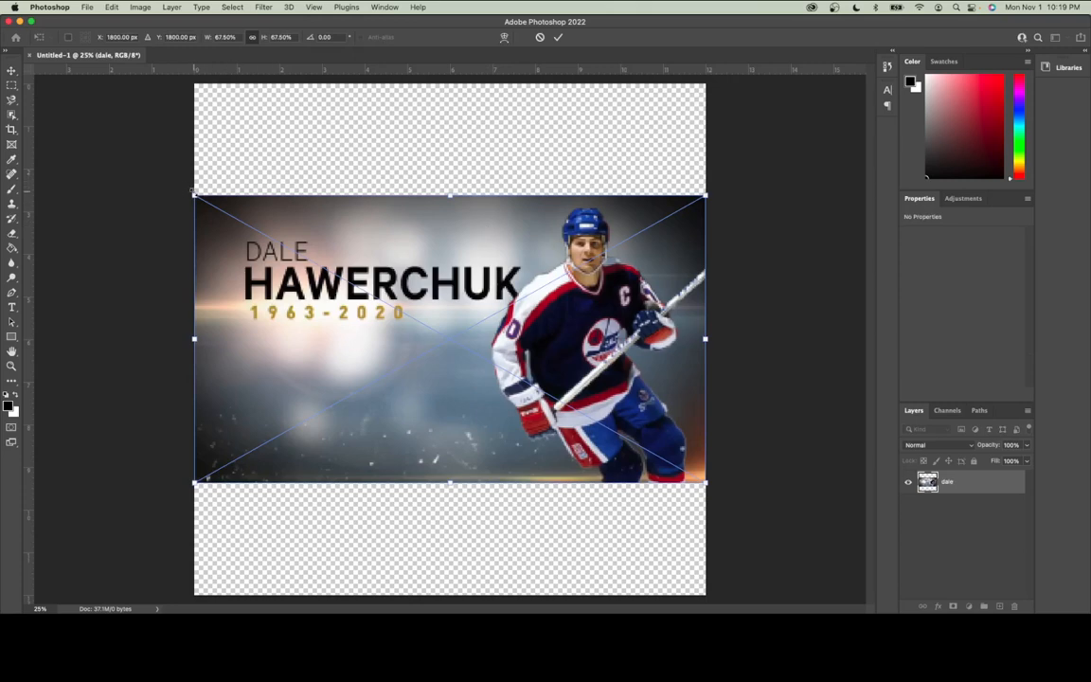
# Scale the placed image proportionally to about 120% so it covers the canvas, with the hockey player inside it, and commit the placement
pyautogui.moveTo(192, 193); pyautogui.dragTo(33, 84)
pyautogui.moveTo(483, 300); pyautogui.dragTo(287, 413)
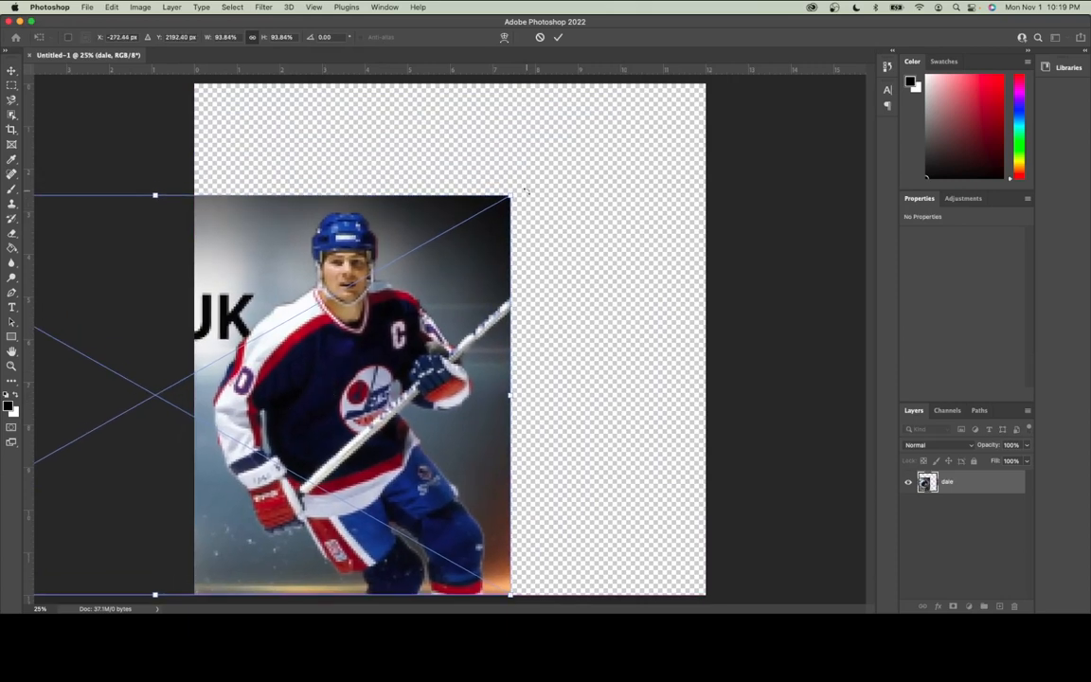
pyautogui.moveTo(514, 197); pyautogui.dragTo(717, 92)
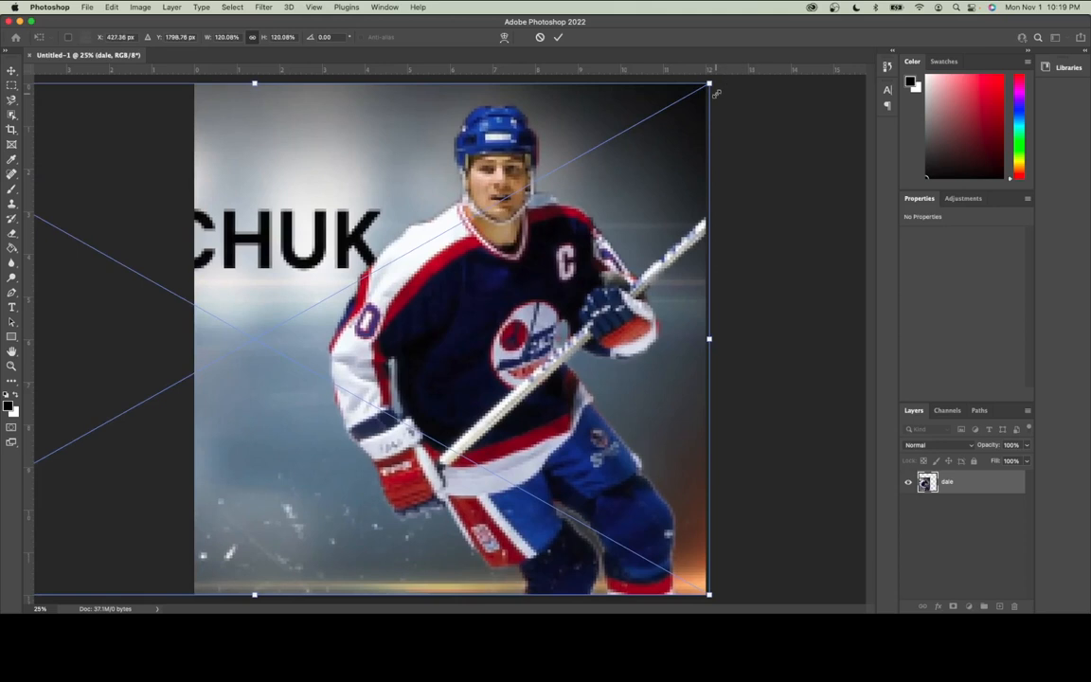
pyautogui.moveTo(637, 225)
pyautogui.mouseDown()
pyautogui.moveTo(620, 225)
pyautogui.moveTo(635, 226)
pyautogui.mouseUp()
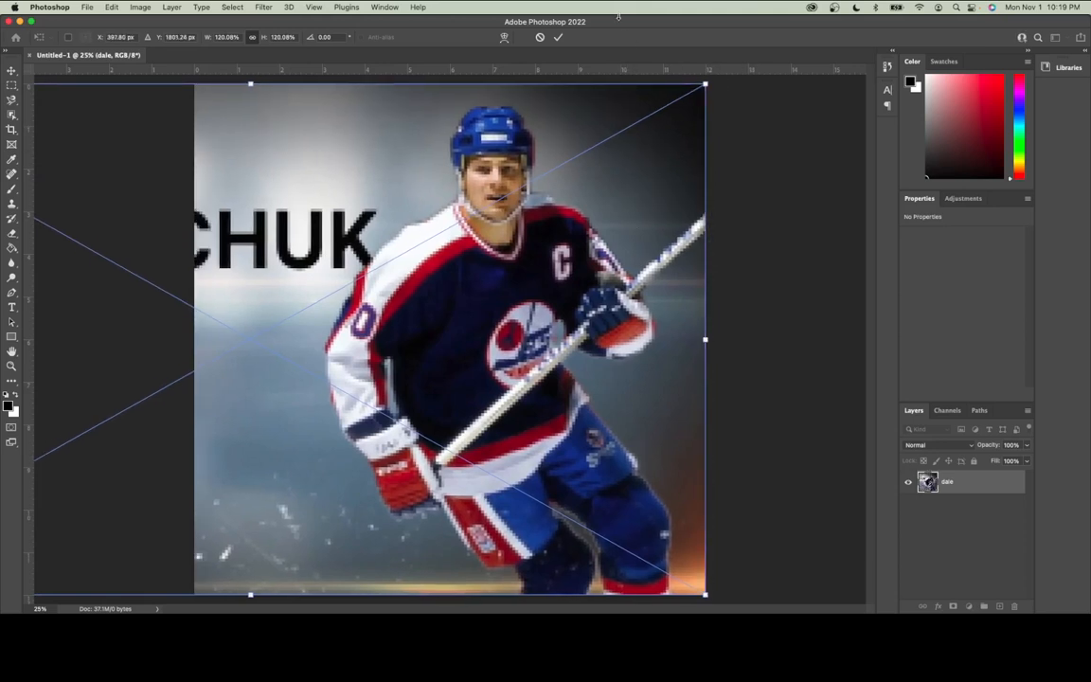
pyautogui.click(559, 38)
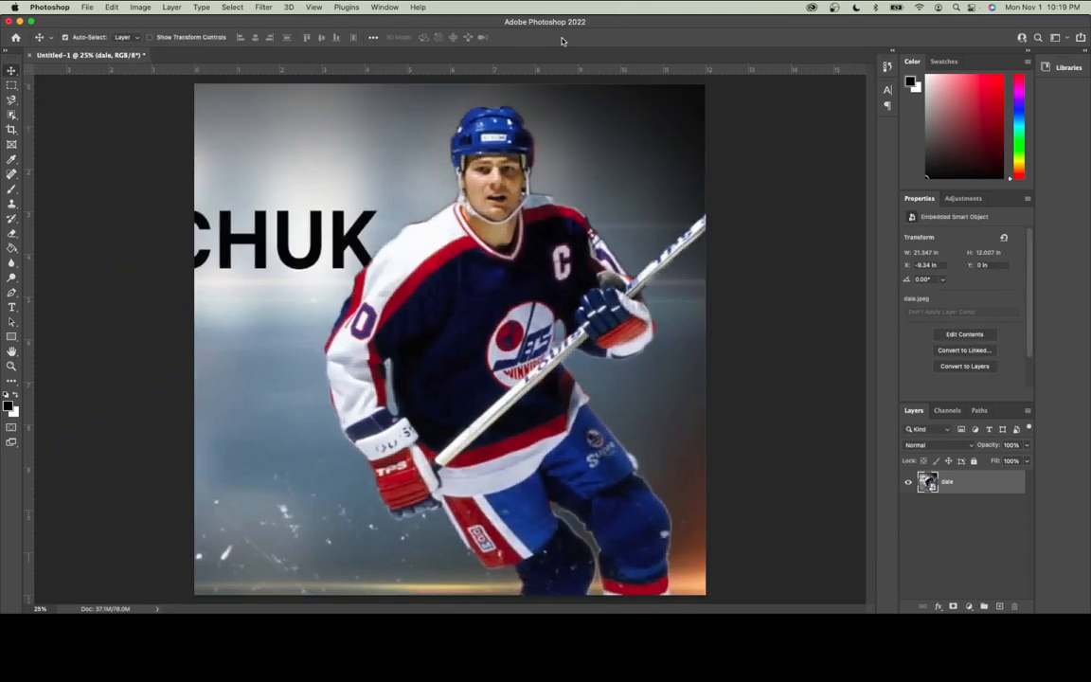
# Rasterize the dale layer and duplicate it as "dale copy", leaving the original layer hidden
pyautogui.rightClick(947, 484)
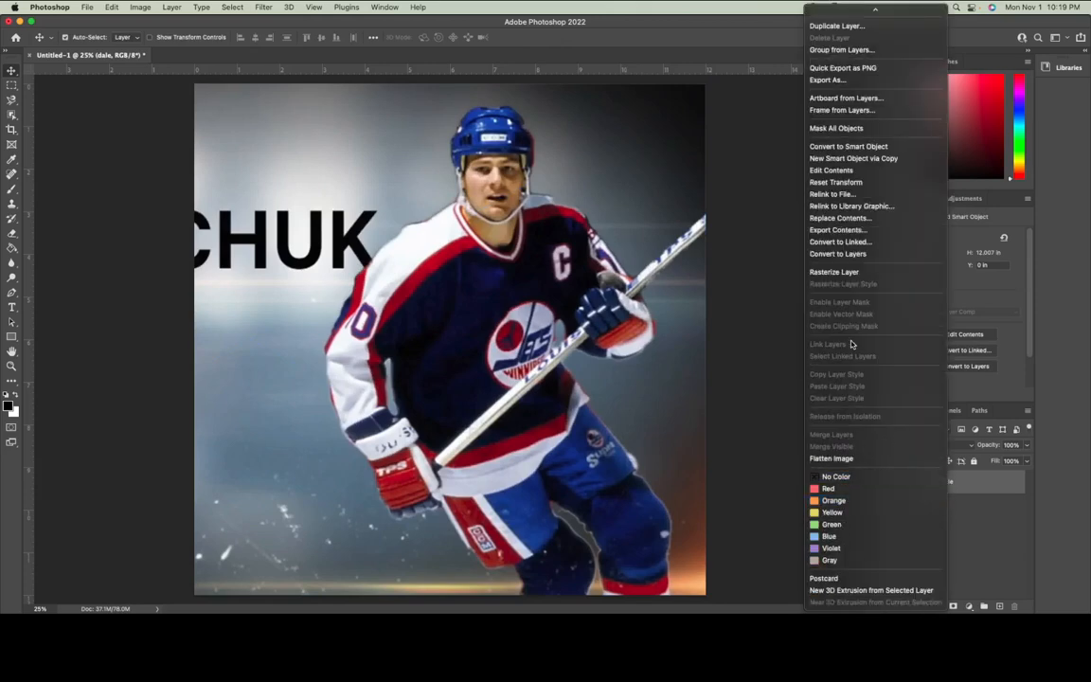
pyautogui.click(843, 271)
pyautogui.rightClick(945, 482)
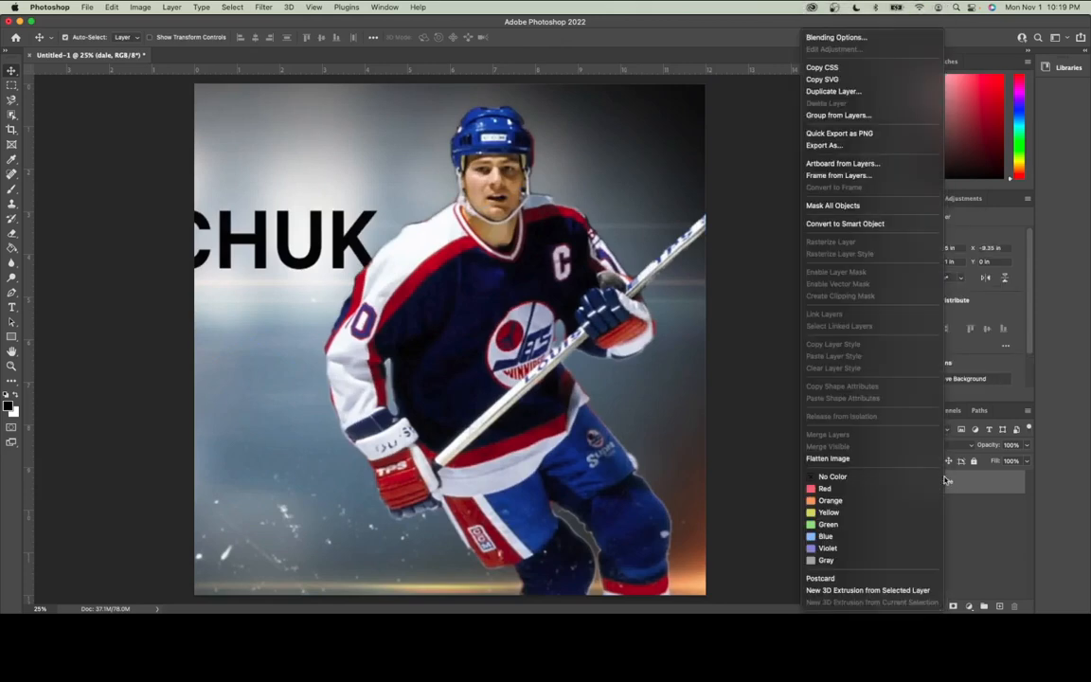
pyautogui.click(833, 92)
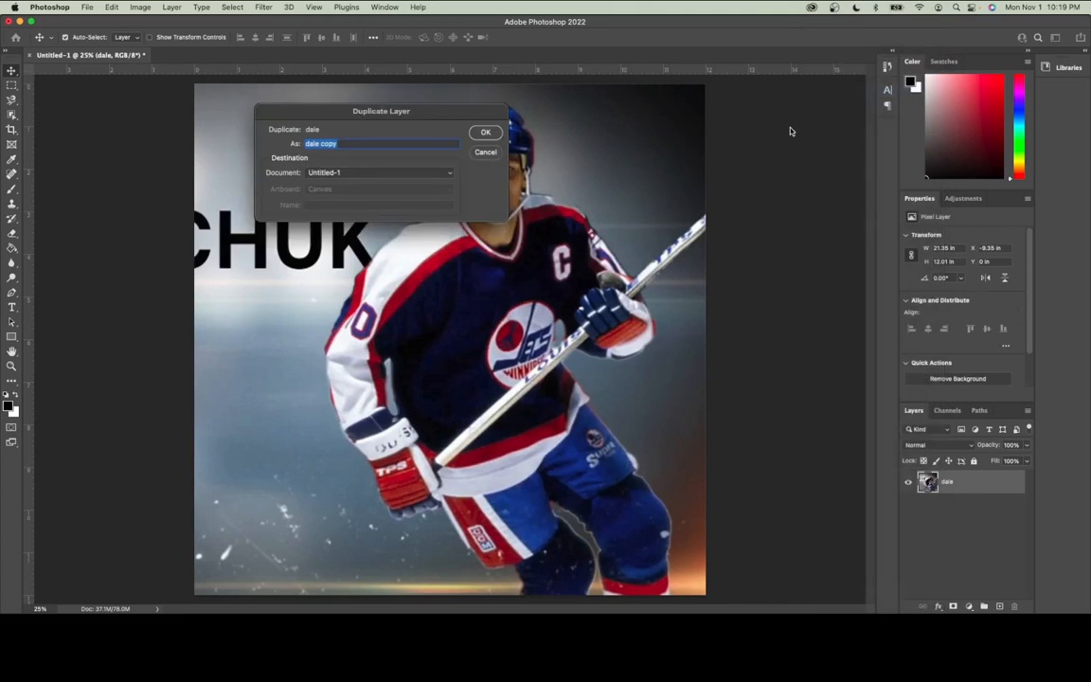
pyautogui.click(483, 134)
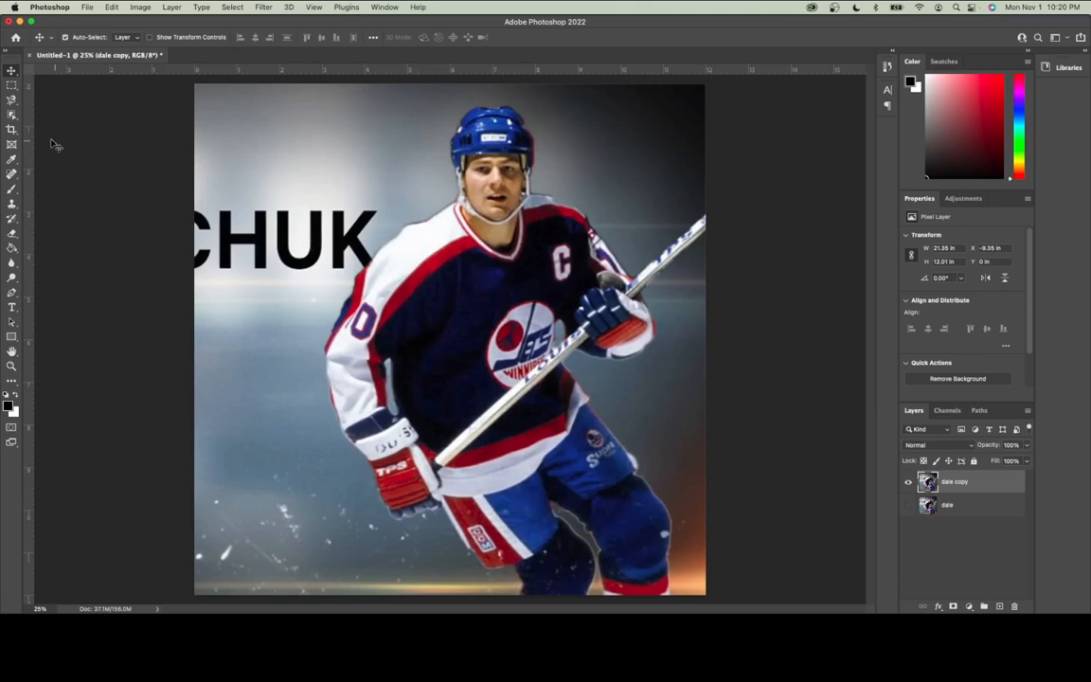
# Select the hockey player on the dale copy layer with the Object Selection tool in Rectangle mode
pyautogui.click(13, 115)
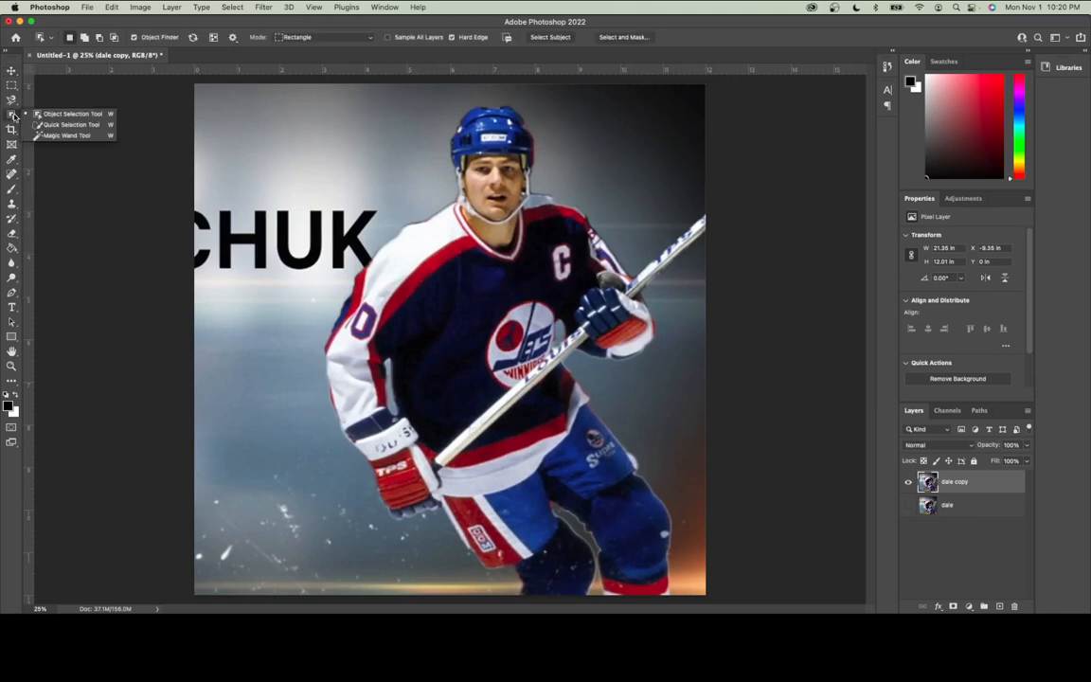
pyautogui.click(38, 106)
pyautogui.moveTo(343, 96); pyautogui.dragTo(707, 594)
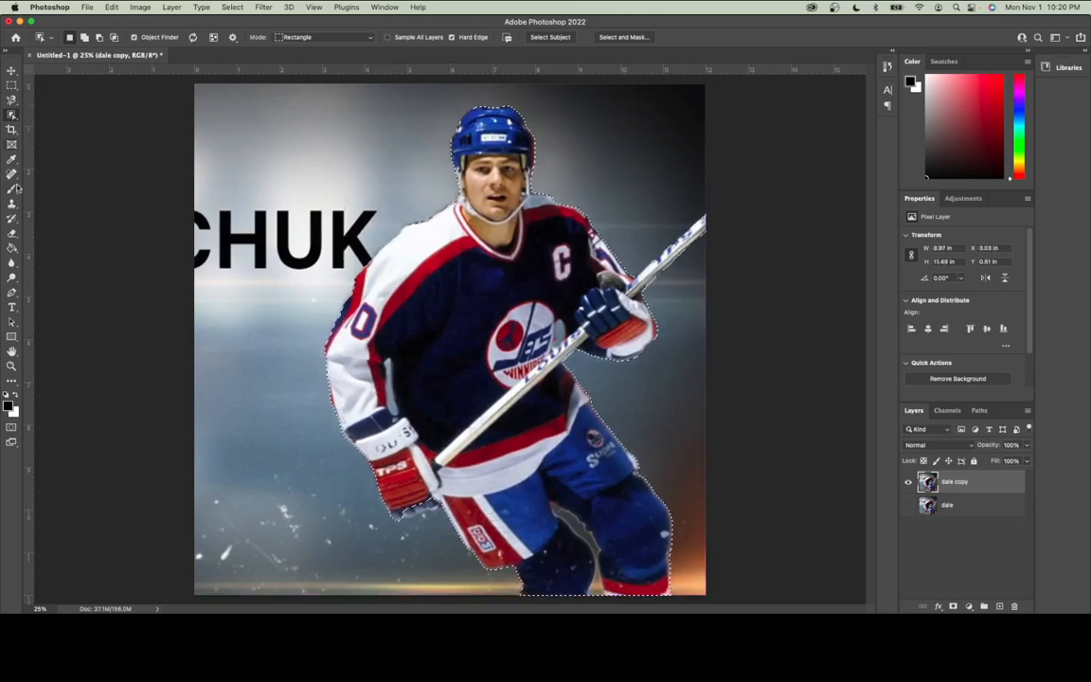
# Invert the selection and erase the whole background around the player with a hard eraser of about 1760 px
pyautogui.click(13, 234)
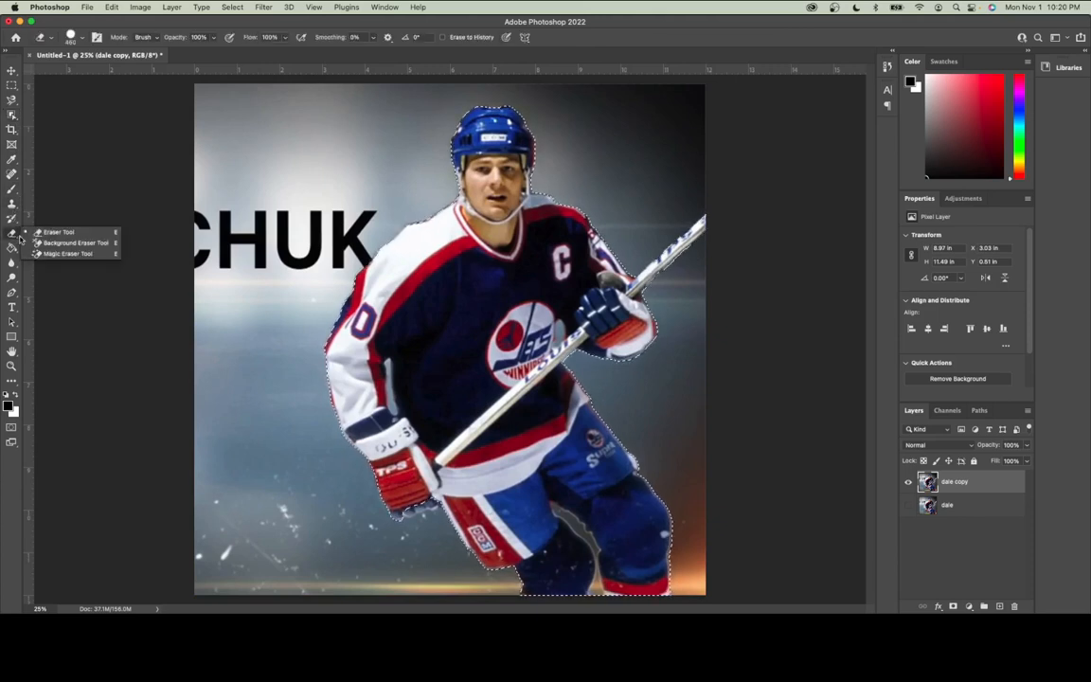
pyautogui.click(43, 234)
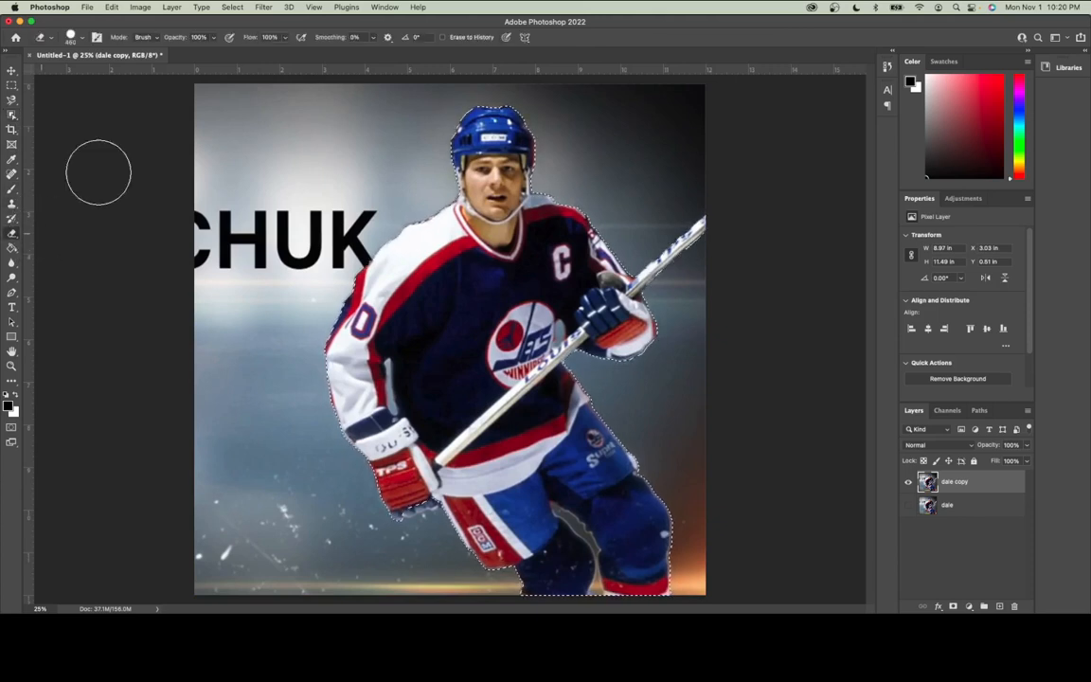
pyautogui.click(232, 7)
pyautogui.click(241, 54)
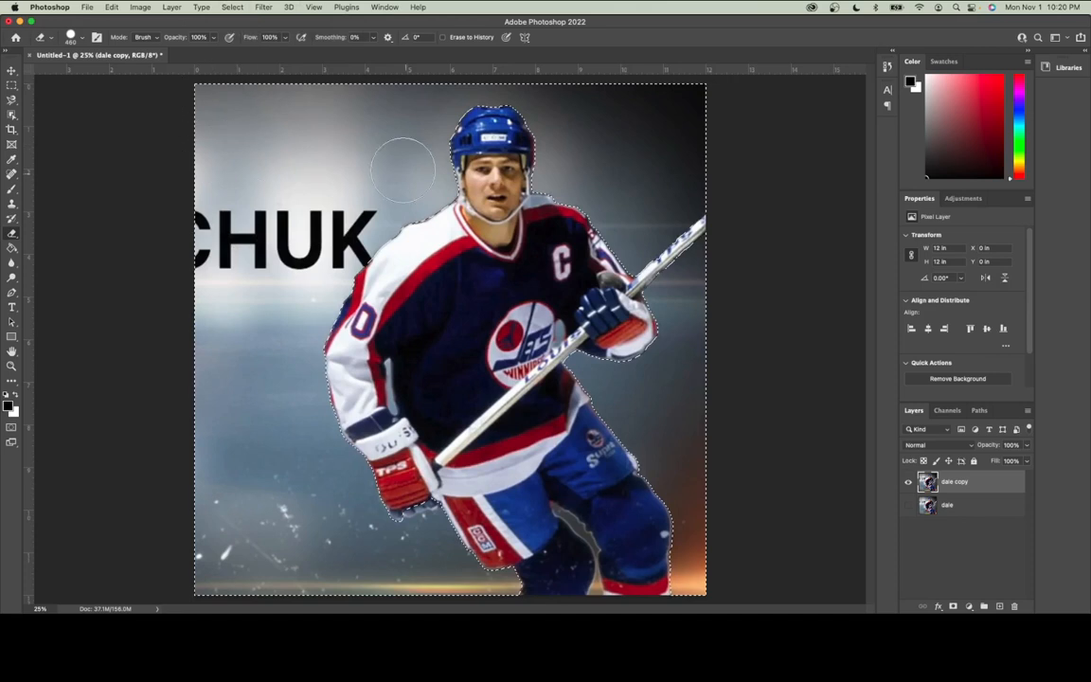
pyautogui.rightClick(242, 135)
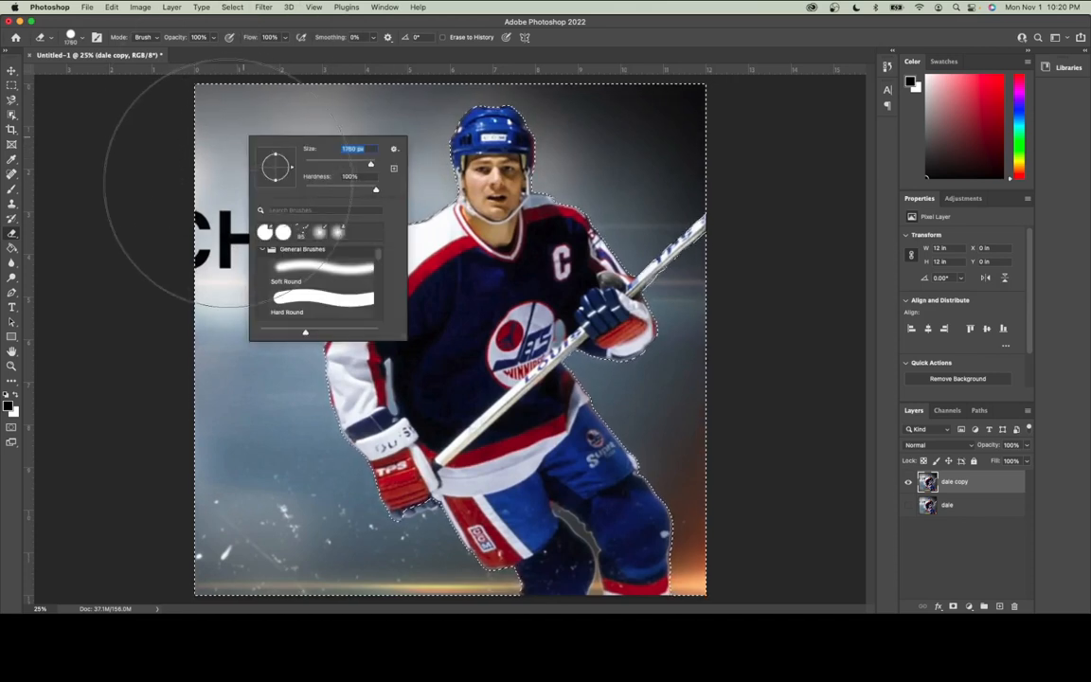
pyautogui.moveTo(225, 188)
pyautogui.mouseDown()
pyautogui.moveTo(659, 180)
pyautogui.moveTo(674, 185)
pyautogui.moveTo(682, 213)
pyautogui.moveTo(669, 282)
pyautogui.mouseUp()
pyautogui.moveTo(293, 232)
pyautogui.mouseDown()
pyautogui.moveTo(231, 387)
pyautogui.moveTo(284, 519)
pyautogui.moveTo(498, 516)
pyautogui.moveTo(633, 462)
pyautogui.moveTo(648, 499)
pyautogui.moveTo(621, 524)
pyautogui.moveTo(683, 304)
pyautogui.mouseUp()
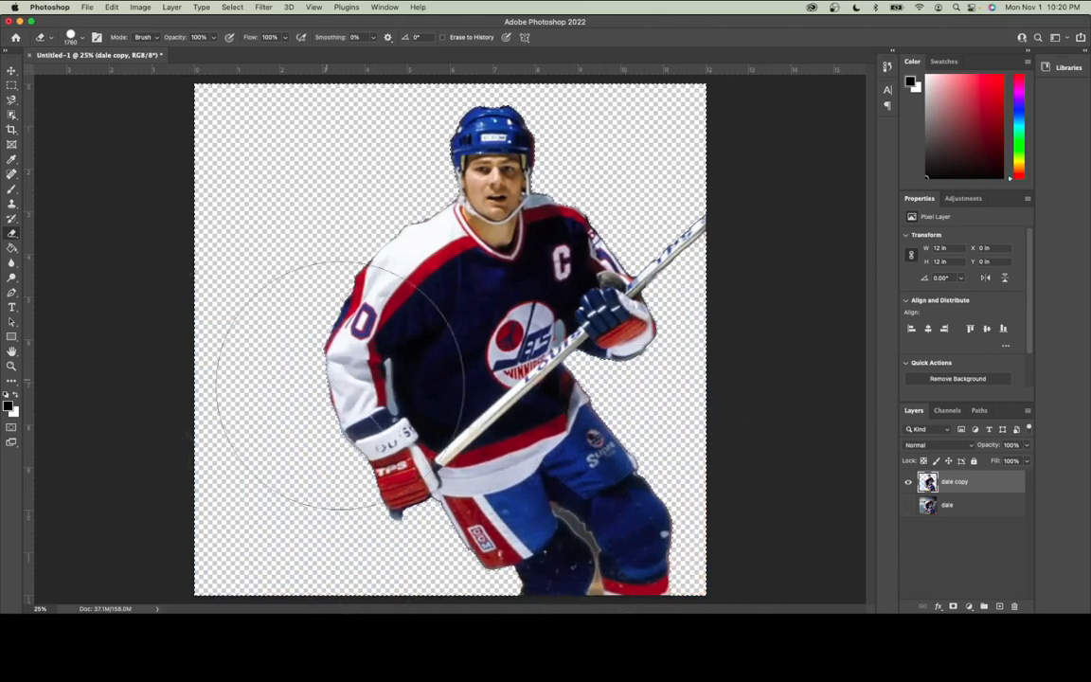
# Set the eraser size to 35 px, and use Object Selection to remove the leftover background between the player's arm and torso
pyautogui.rightClick(390, 419)
pyautogui.click(435, 418)
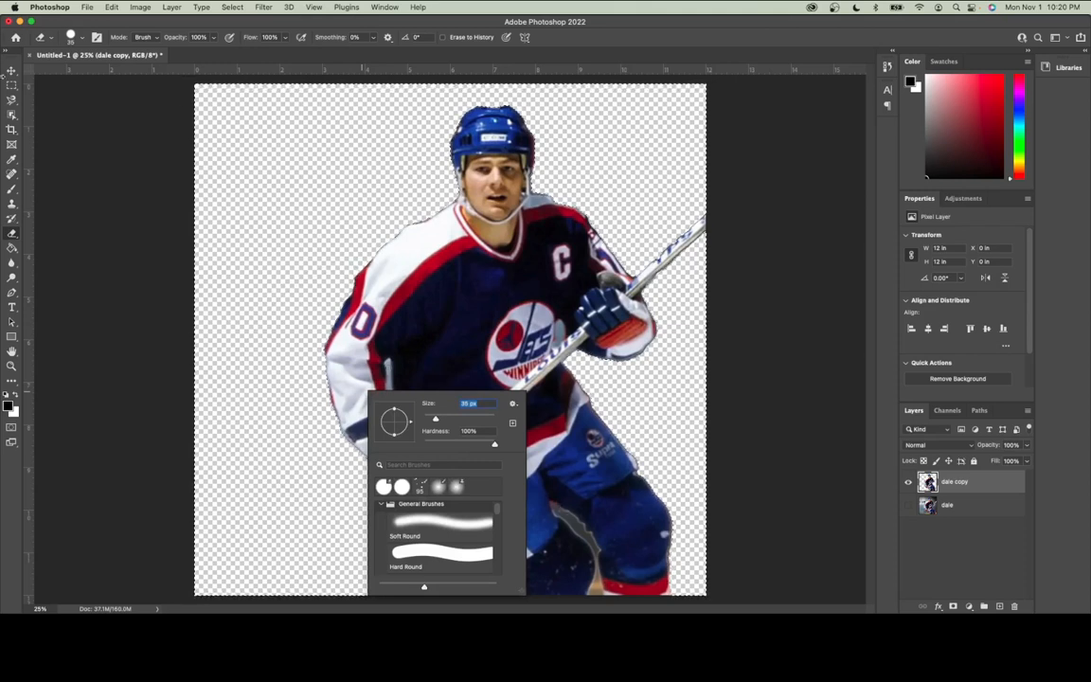
pyautogui.press('w')
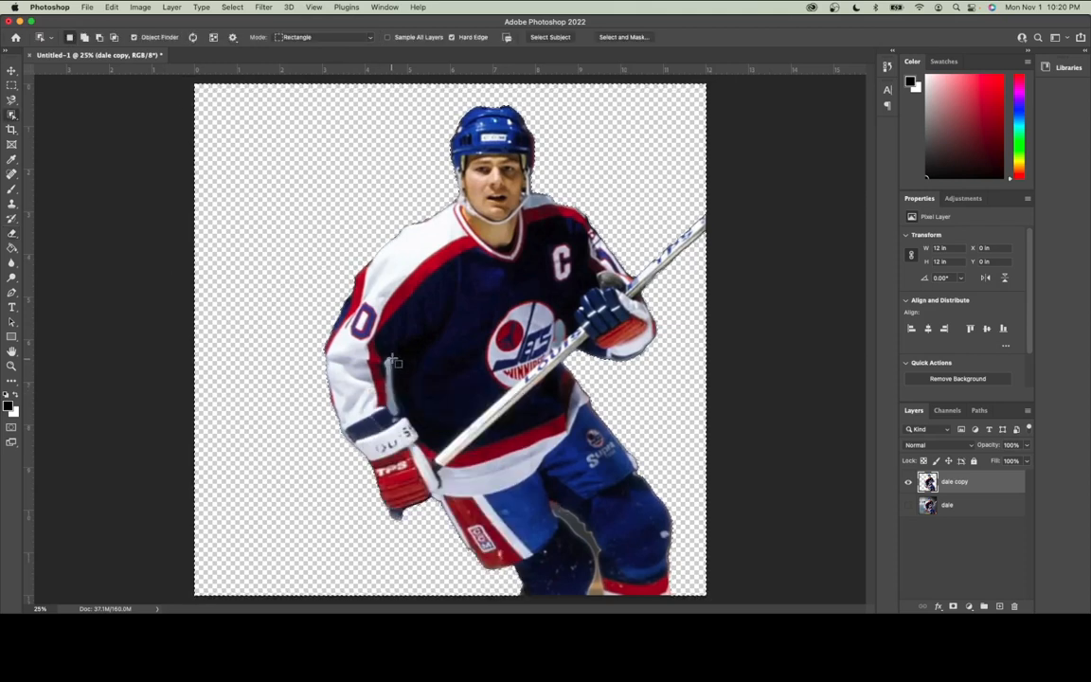
pyautogui.moveTo(396, 356); pyautogui.dragTo(385, 417)
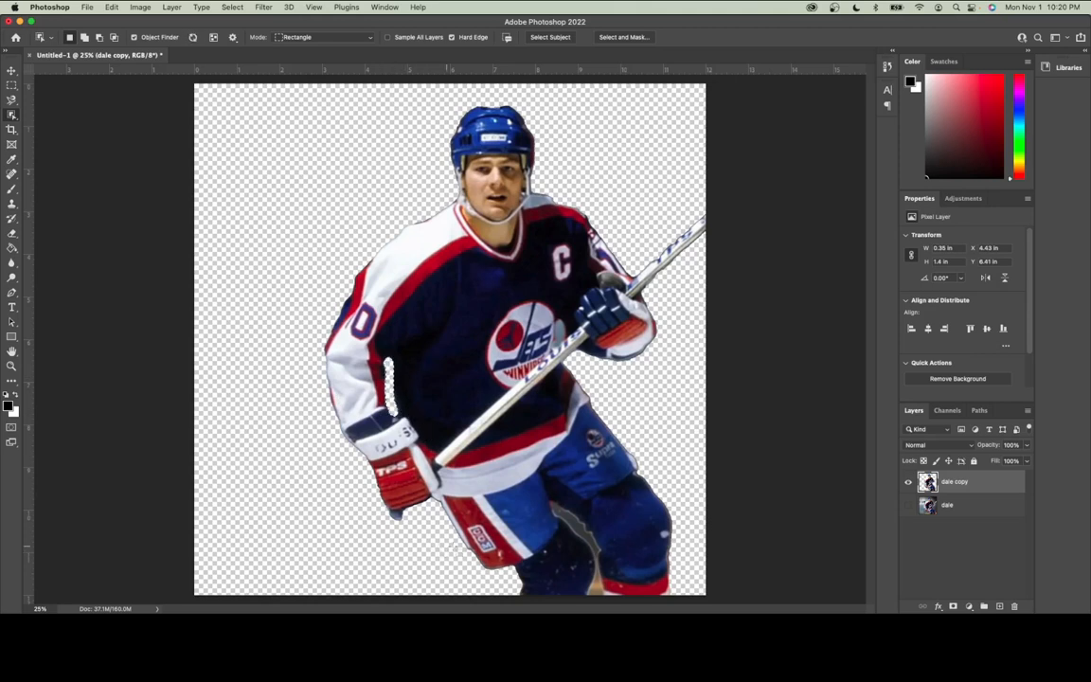
# Select and delete the leftover background between the player's legs, and clear the selection
pyautogui.moveTo(546, 498); pyautogui.dragTo(607, 599)
pyautogui.press('BackSpace')
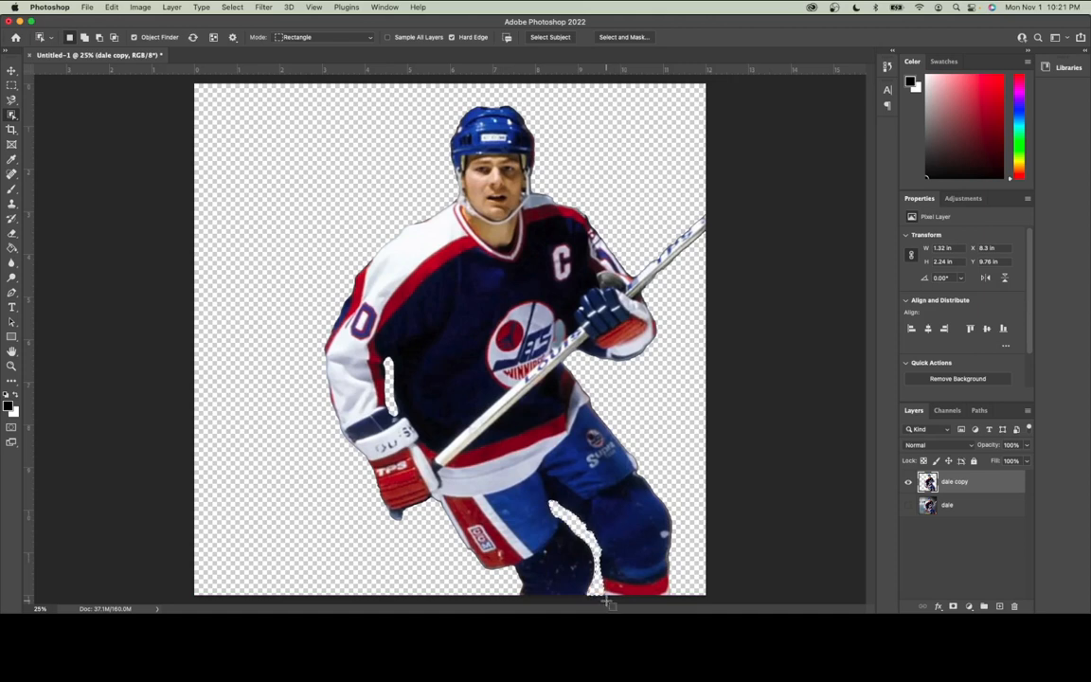
pyautogui.press('super+d')
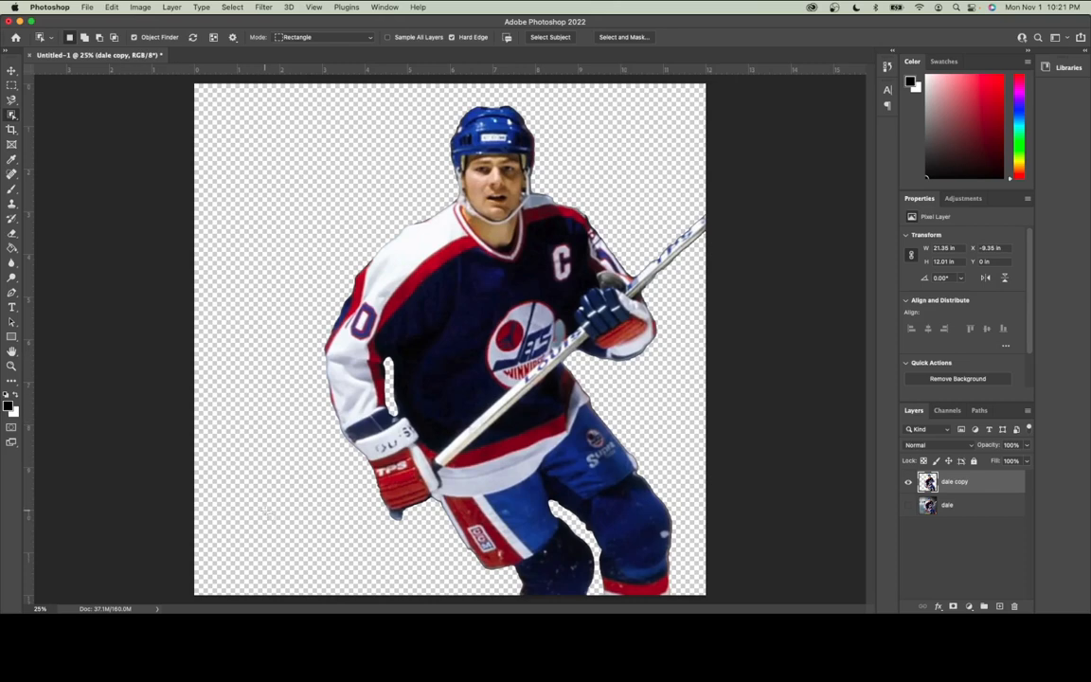
# Erase the blue-grey background remnant under the player's lower red glove and fit the whole image on screen
pyautogui.scroll(10, 347, 564)
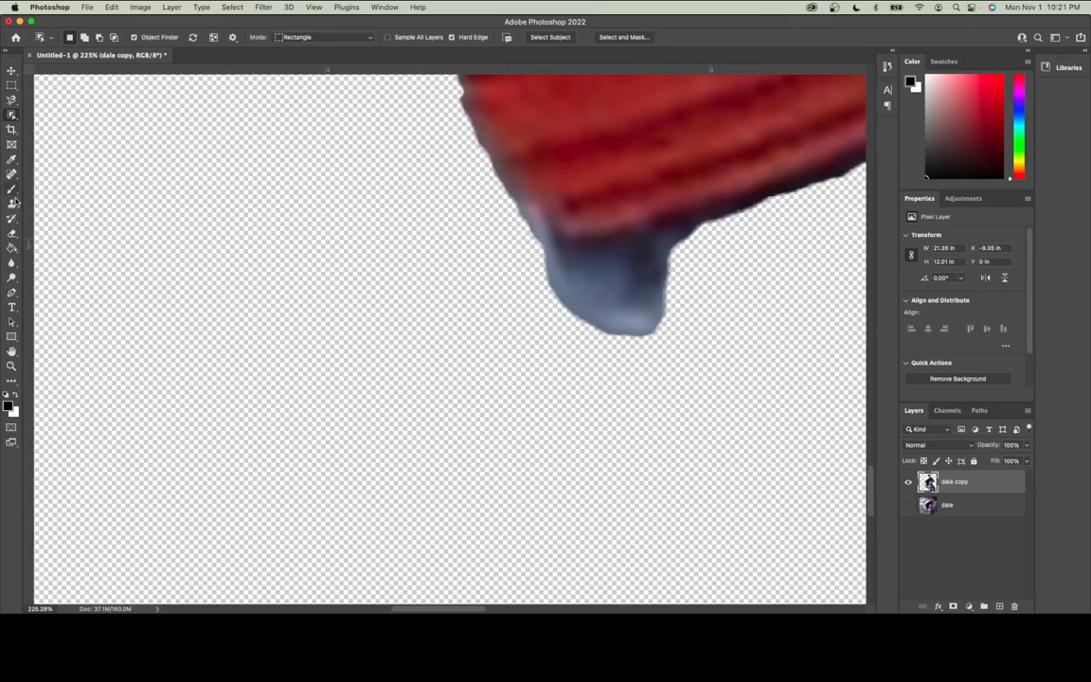
pyautogui.click(12, 232)
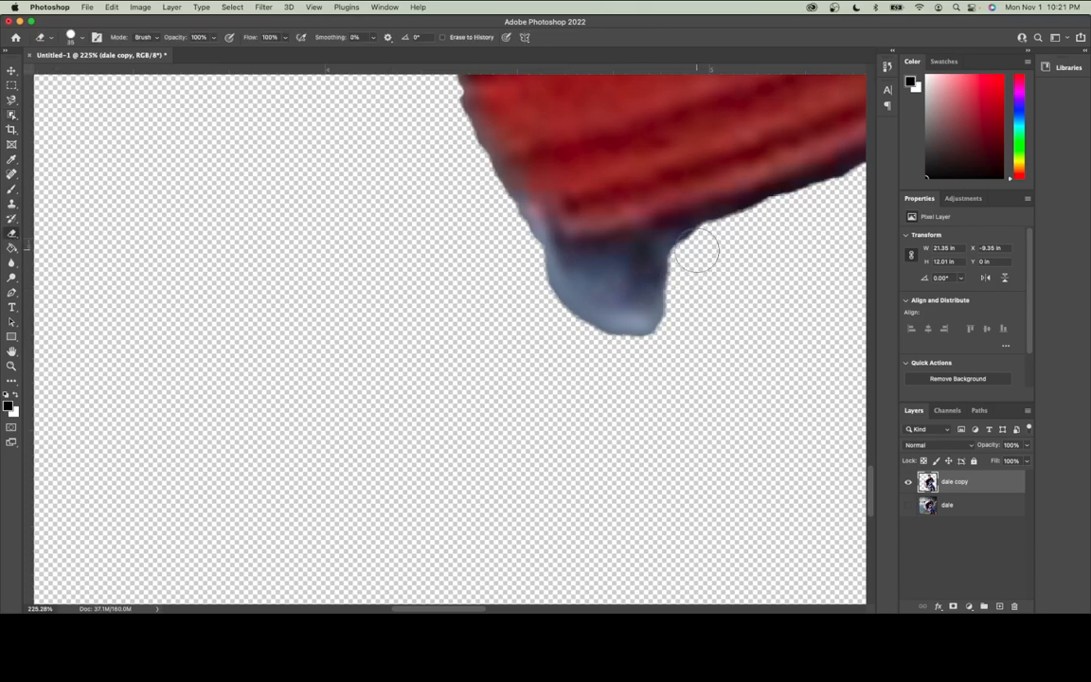
pyautogui.moveTo(667, 269)
pyautogui.mouseDown()
pyautogui.moveTo(551, 275)
pyautogui.moveTo(687, 308)
pyautogui.moveTo(501, 308)
pyautogui.mouseUp()
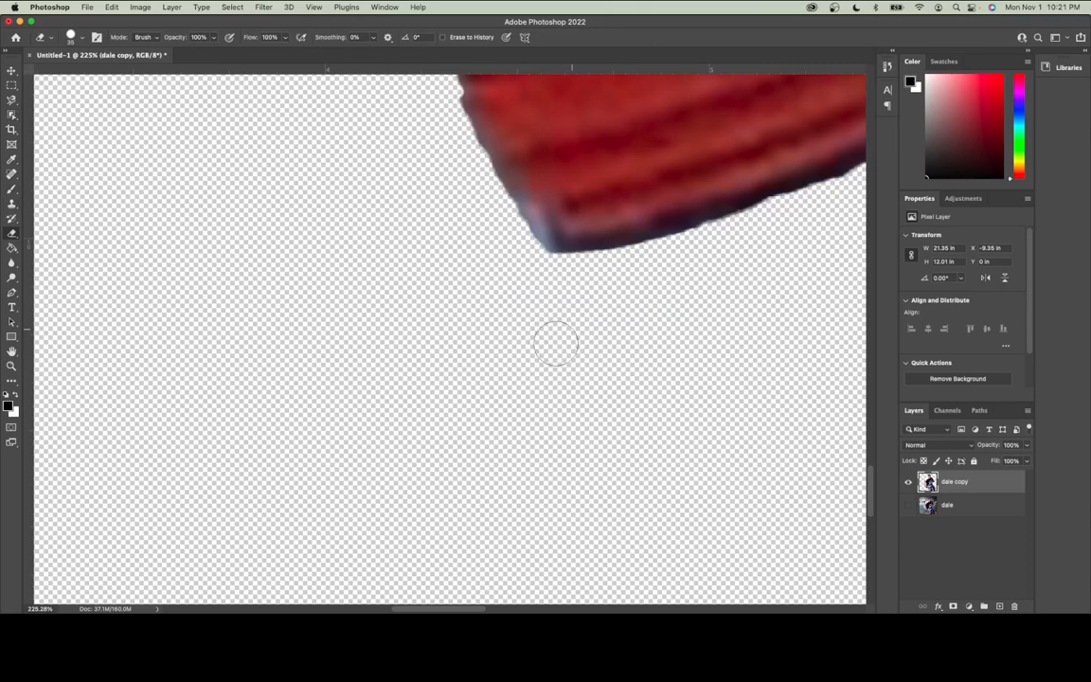
pyautogui.click(313, 7)
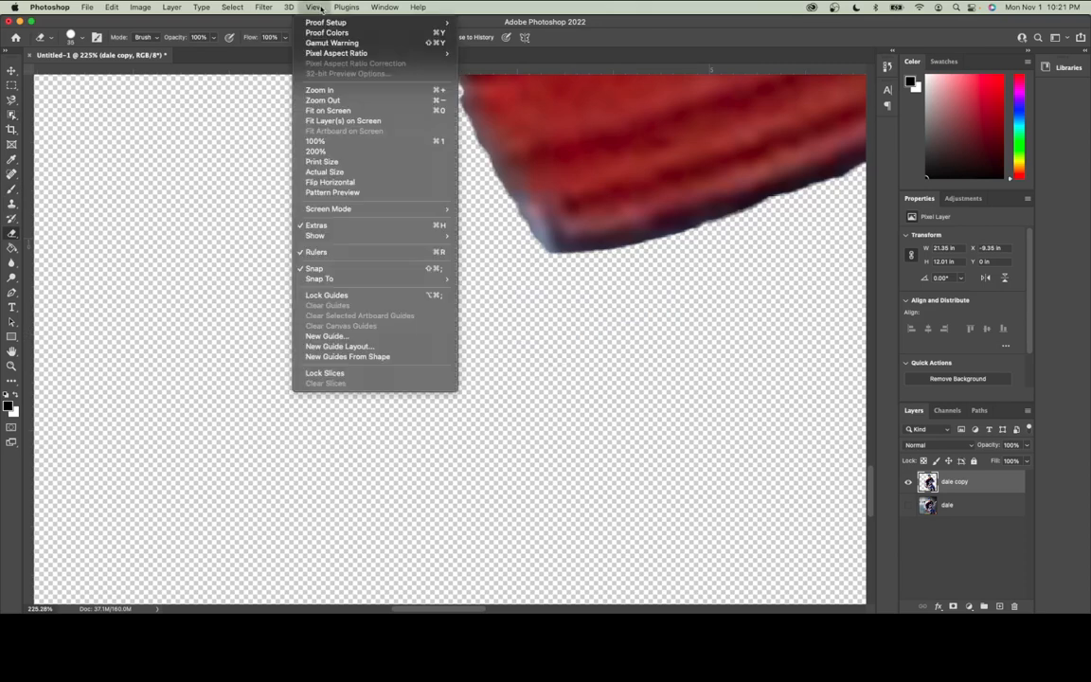
pyautogui.click(316, 110)
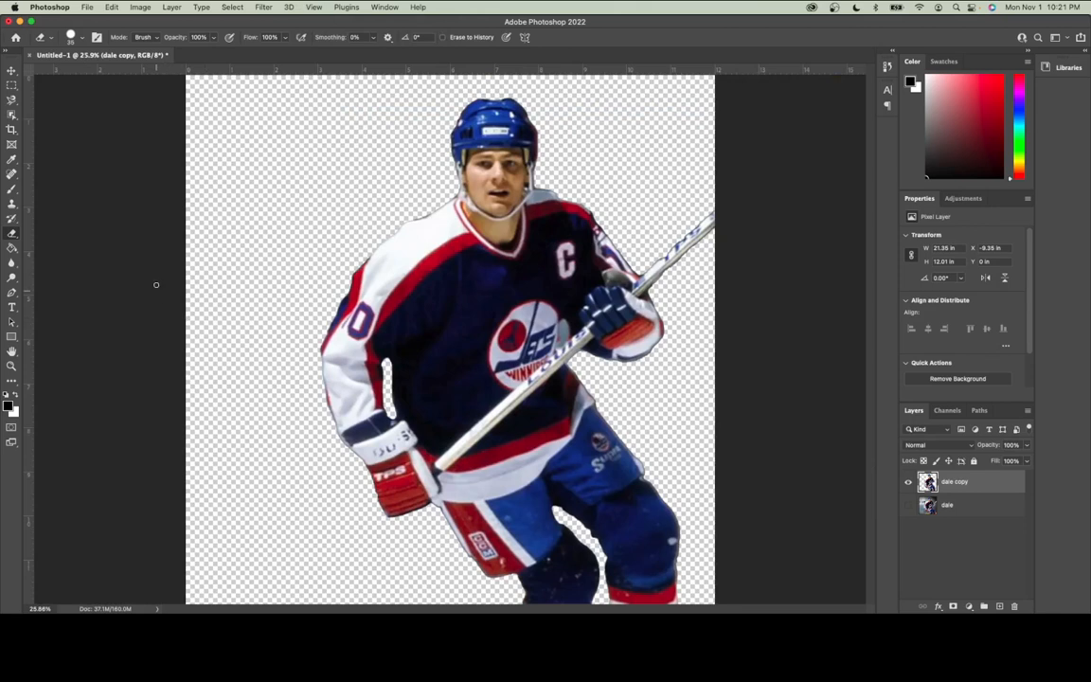
# Export the player cutout as a JPG at Great quality, saving it in Downloads as "comple design 1.jpg"
pyautogui.click(87, 8)
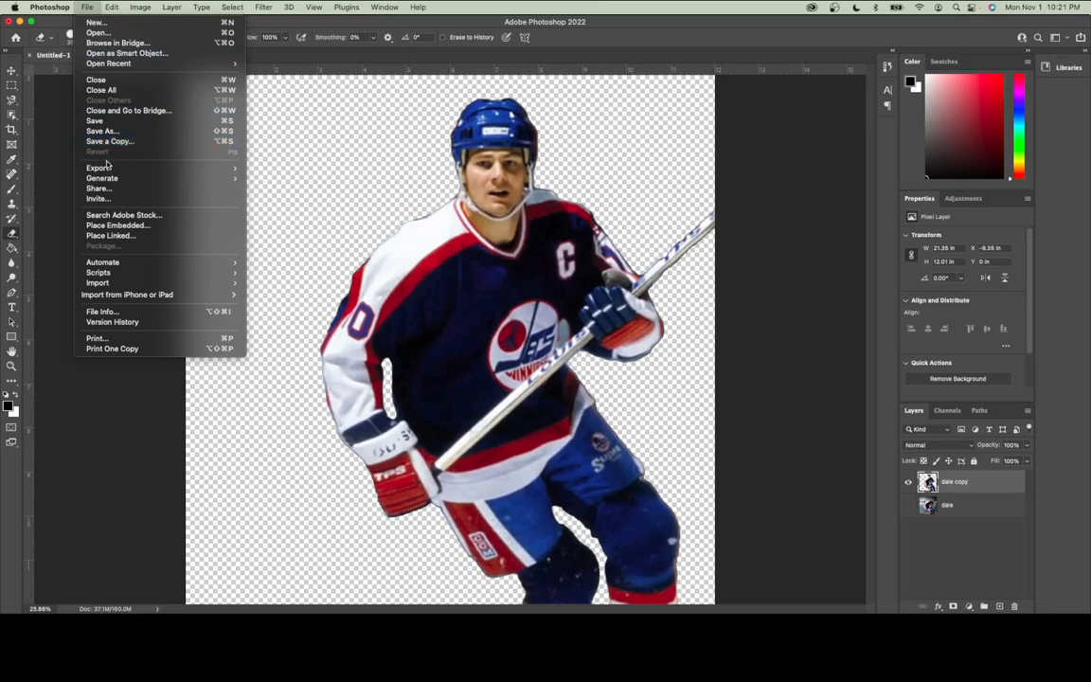
pyautogui.moveTo(102, 170)
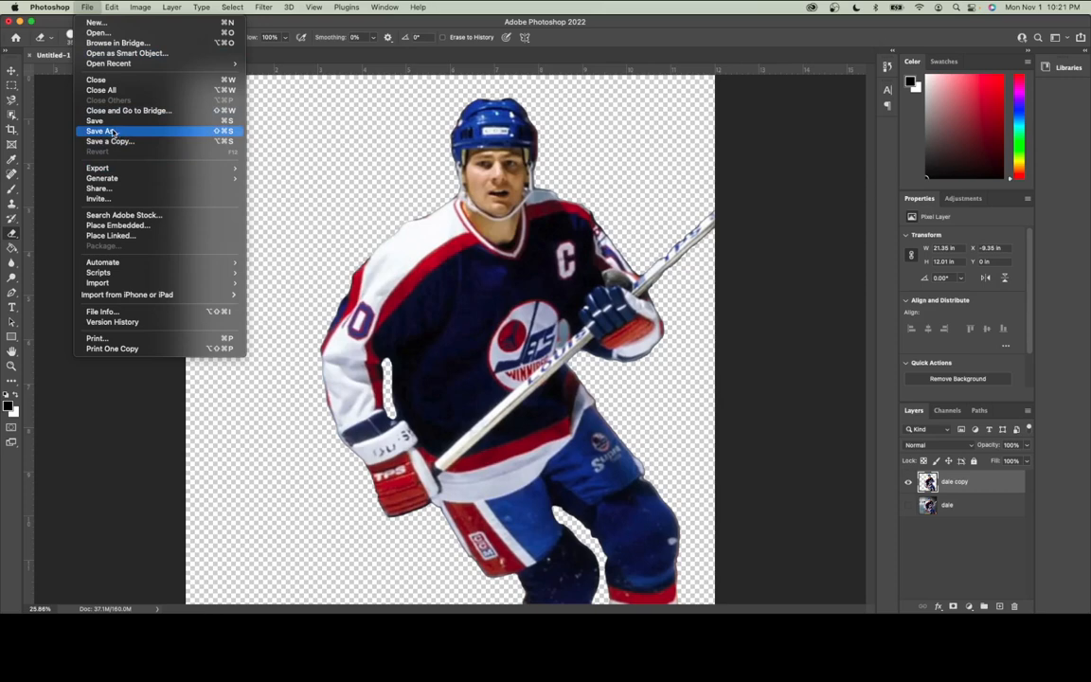
pyautogui.click(275, 178)
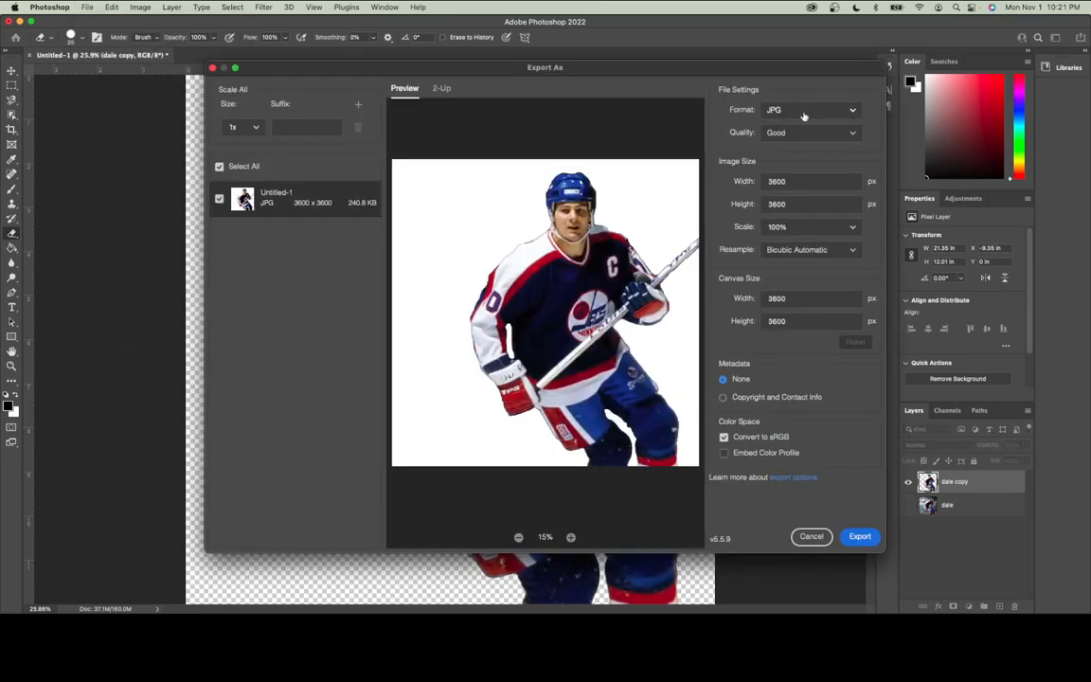
pyautogui.click(784, 136)
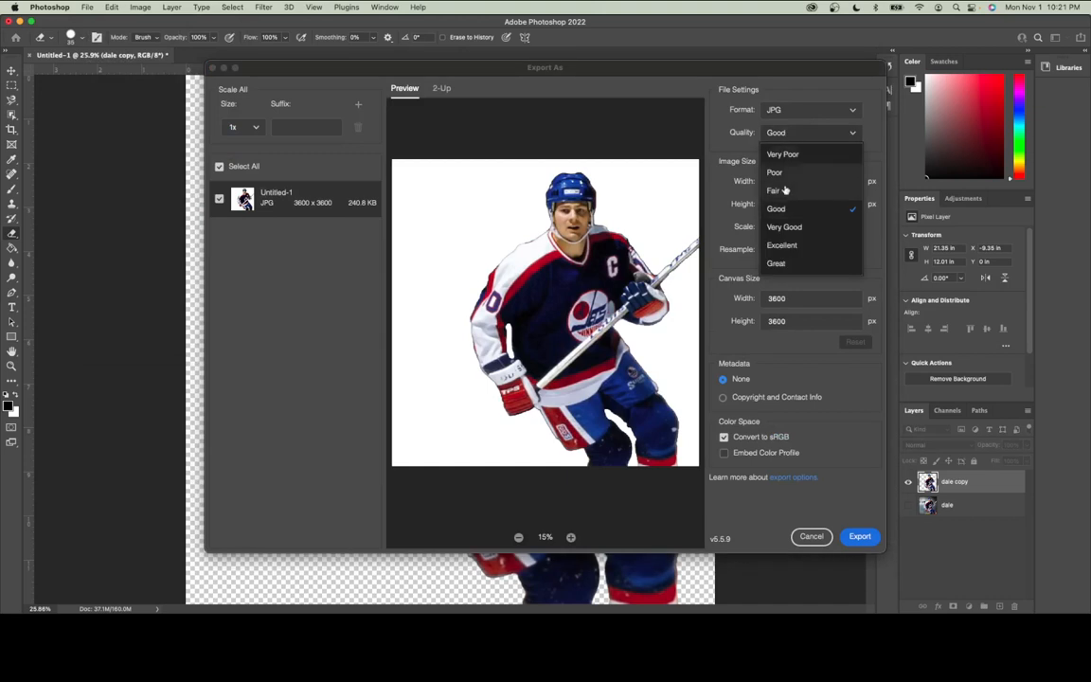
pyautogui.click(775, 264)
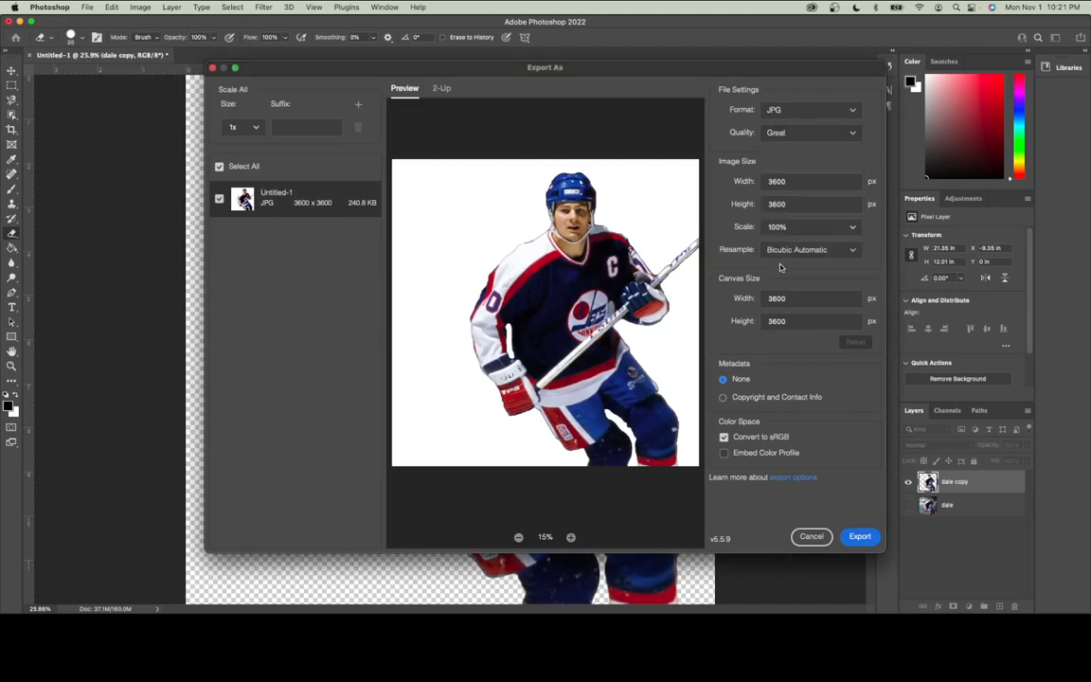
pyautogui.click(858, 537)
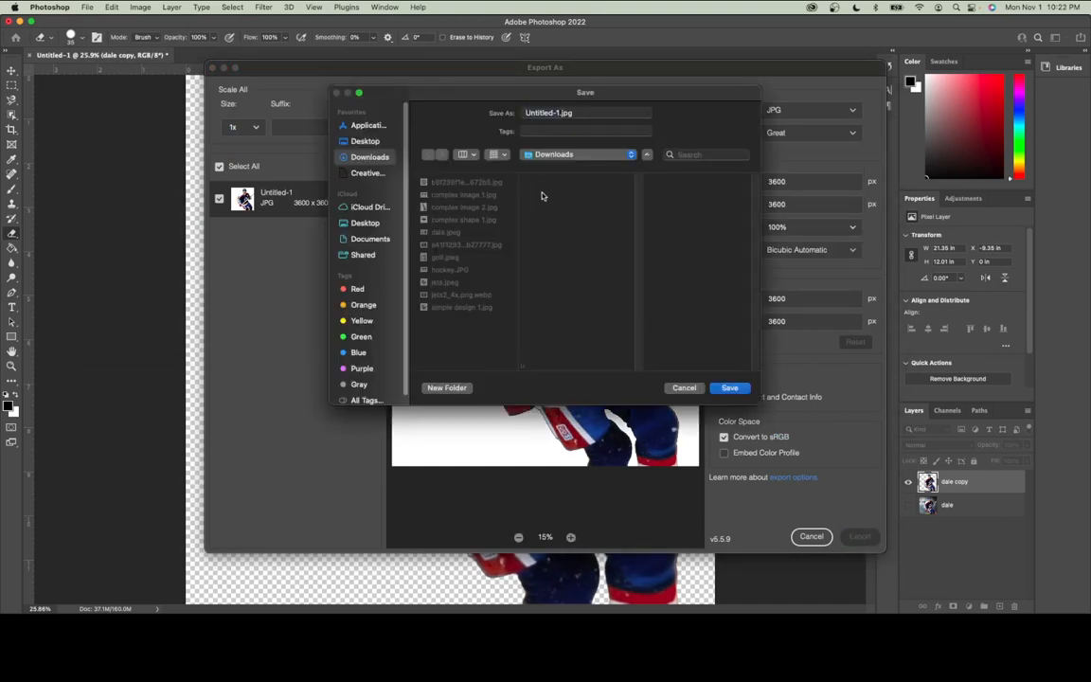
pyautogui.write('complex design')
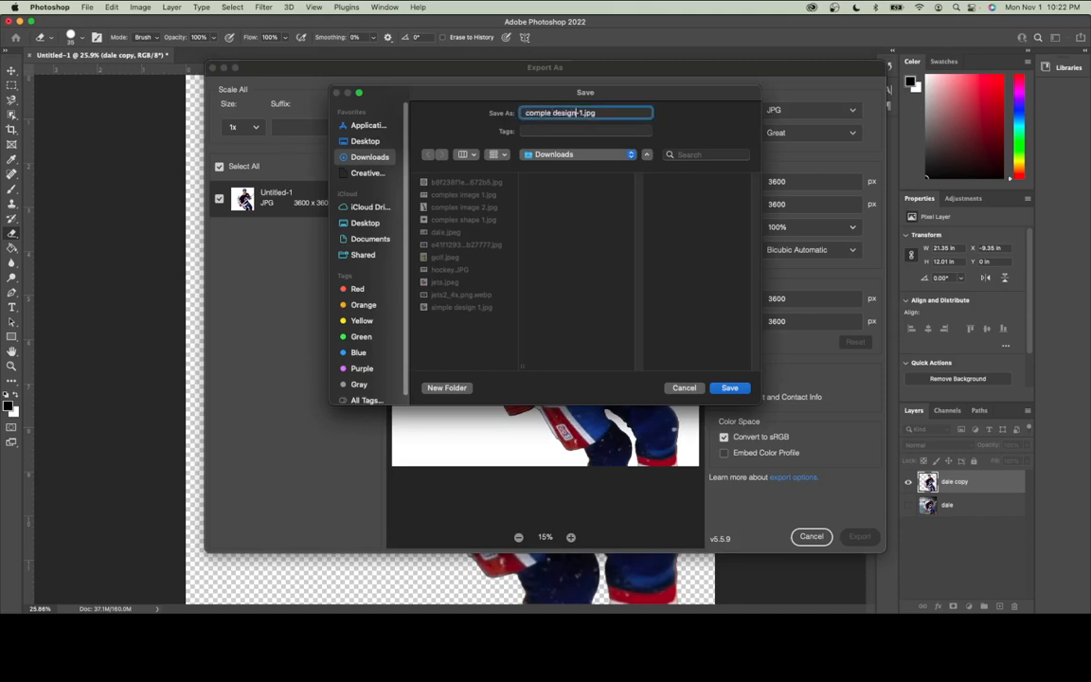
pyautogui.press('Delete')
pyautogui.click(727, 388)
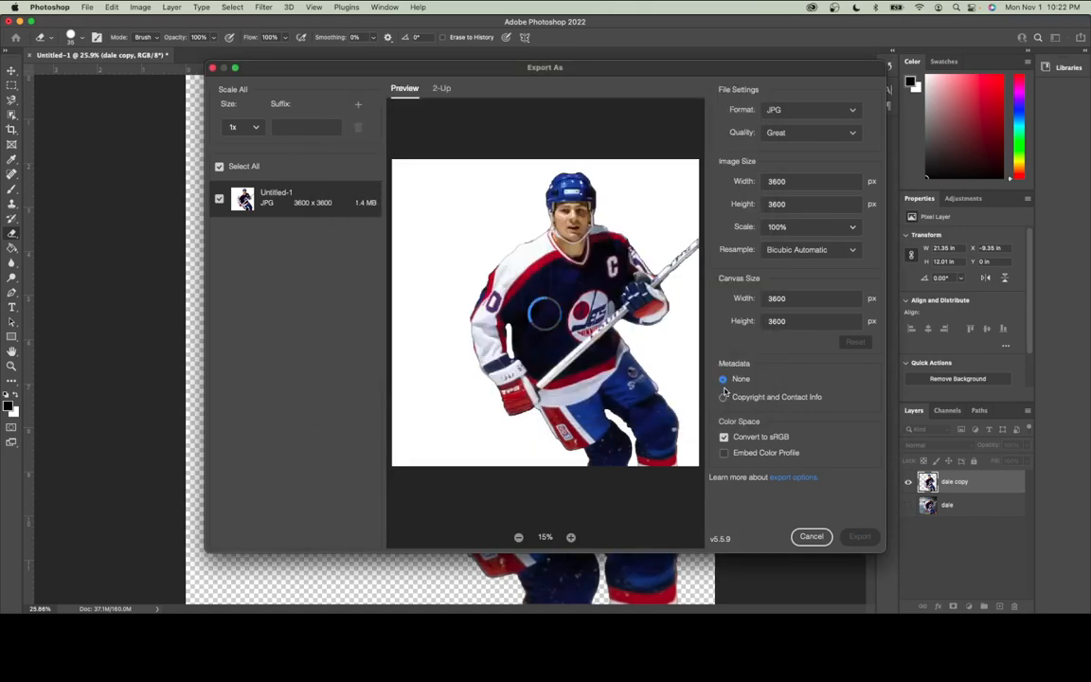
pyautogui.press('super+Tab')
pyautogui.press('super+Tab')
pyautogui.press('super+Tab')
pyautogui.press('super+Tab')
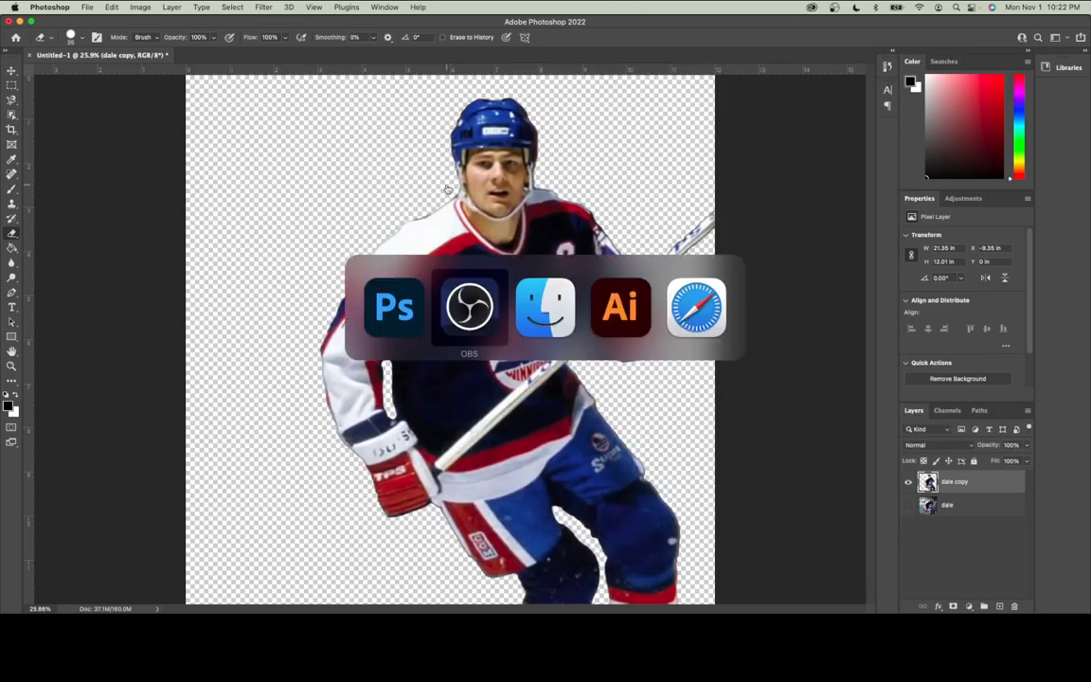
pyautogui.press('super+Tab')
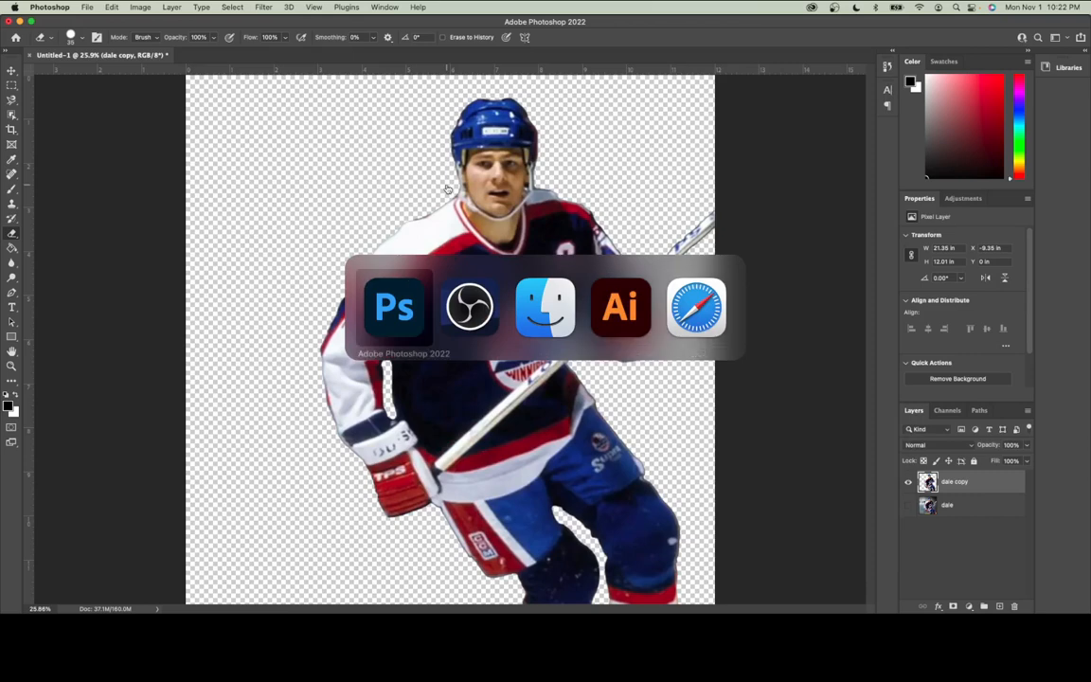
# Create a new 12 x 12 inch document at 300 ppi with a transparent background
pyautogui.click(88, 7)
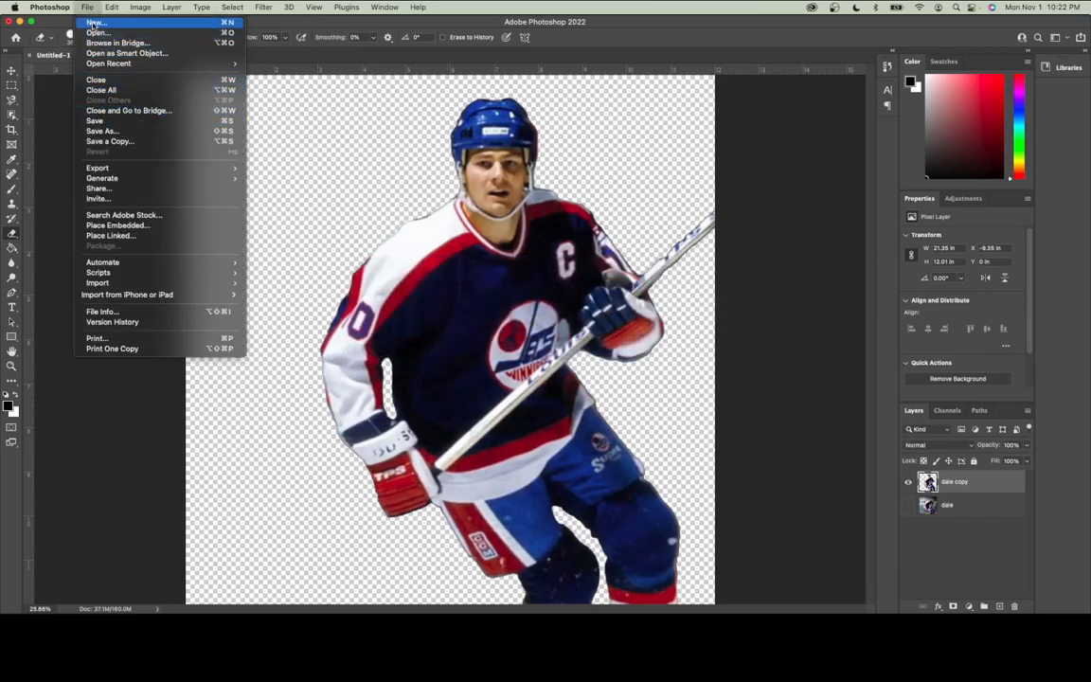
pyautogui.click(92, 23)
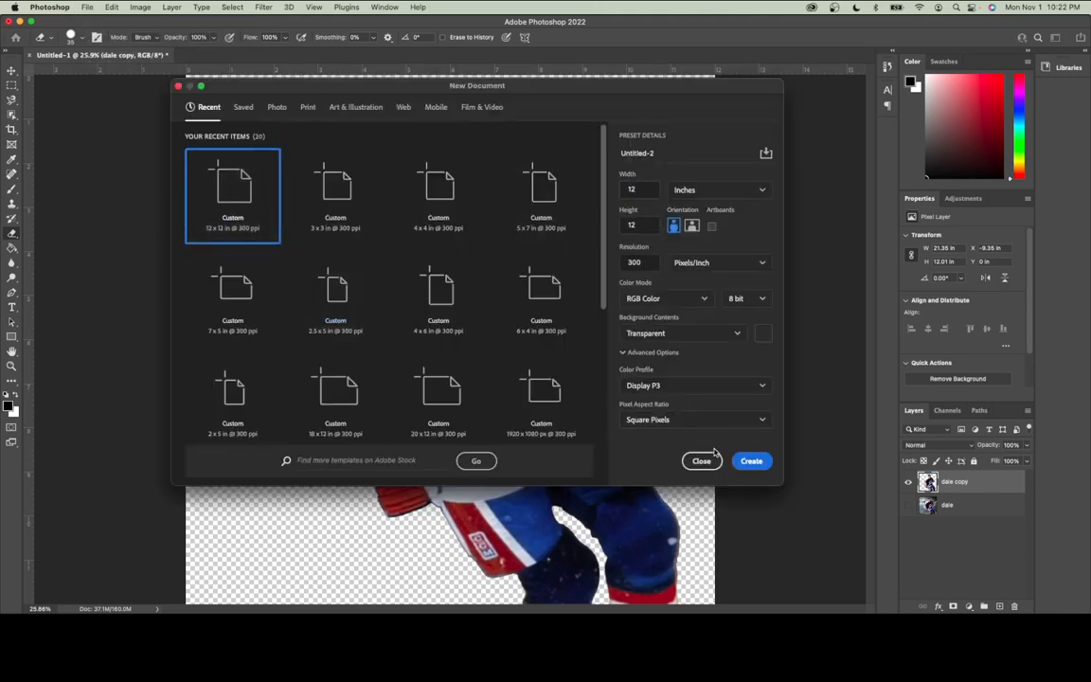
pyautogui.click(751, 460)
# Place jets.jpeg from Downloads as an embedded image and scale it up to fill the whole canvas
pyautogui.click(88, 7)
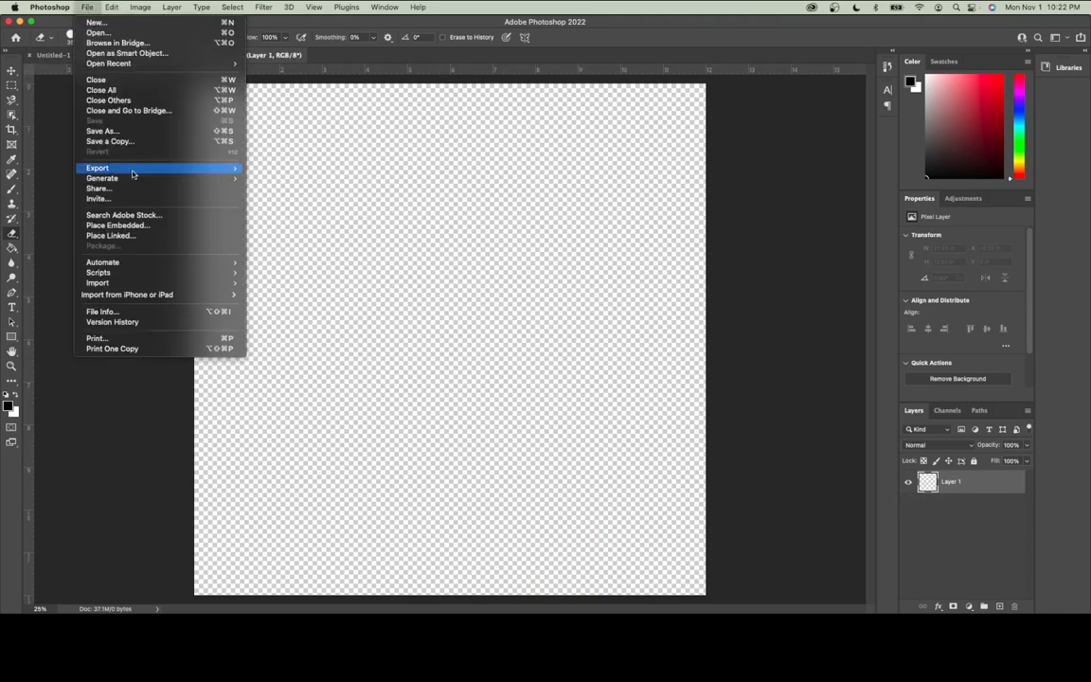
pyautogui.click(137, 226)
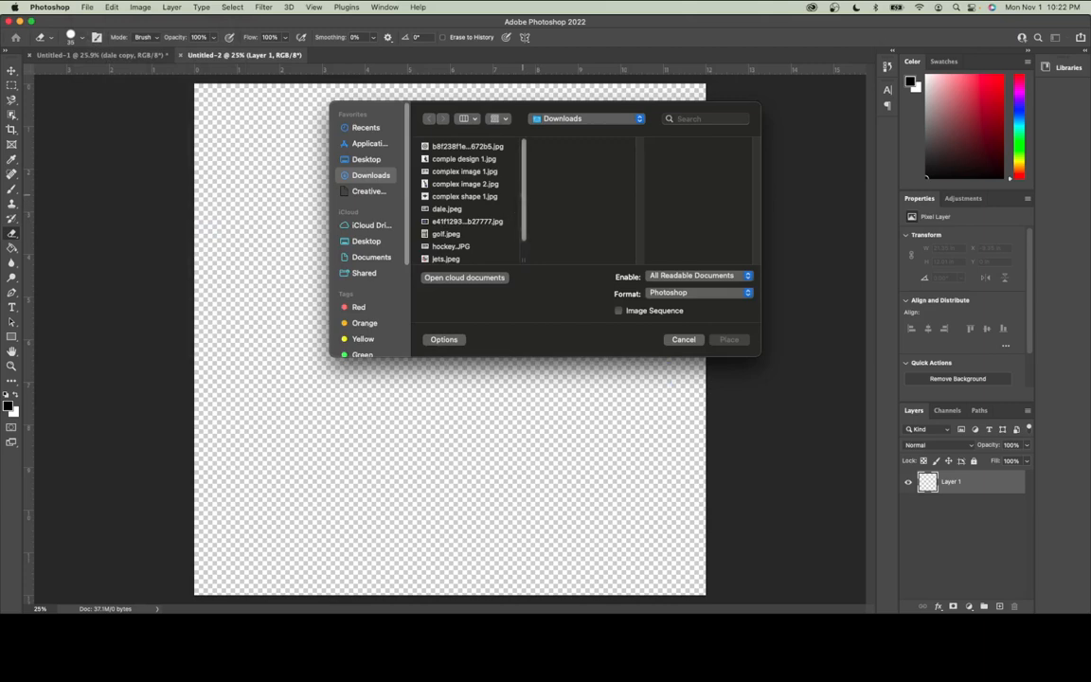
pyautogui.scroll(-2, 467, 218)
pyautogui.click(439, 228)
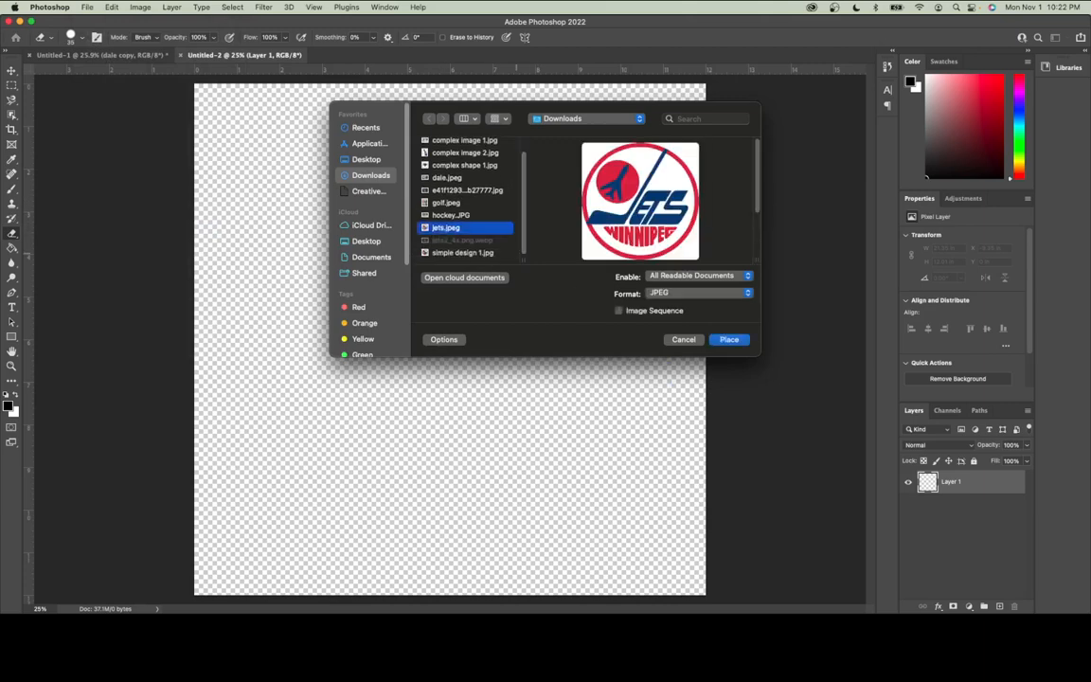
pyautogui.click(728, 339)
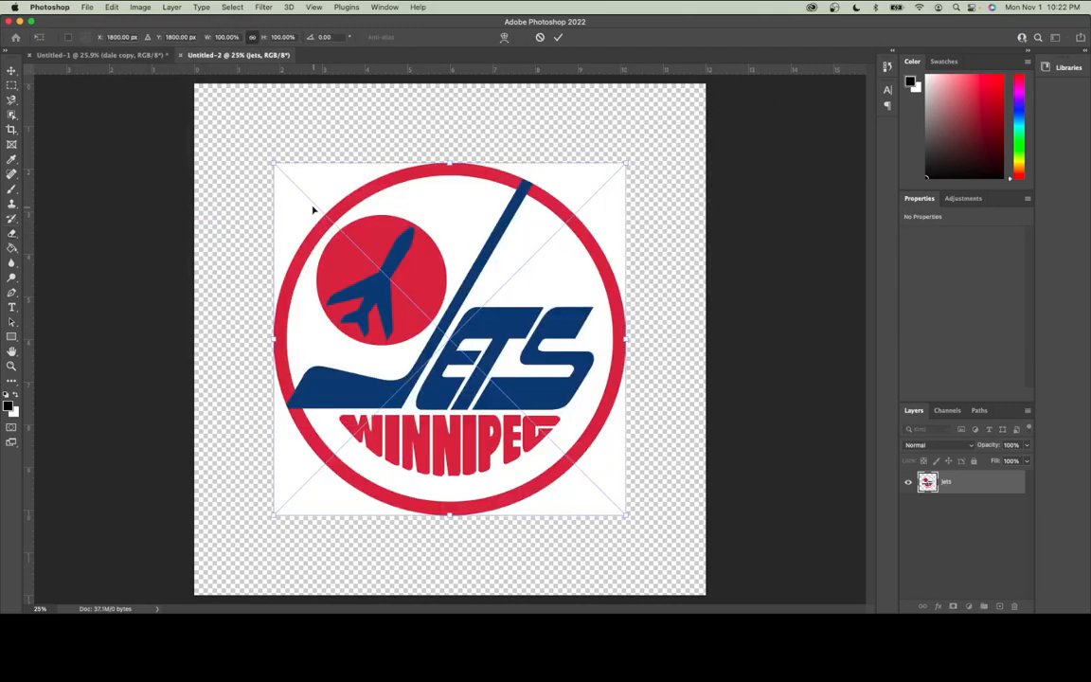
pyautogui.moveTo(274, 163); pyautogui.dragTo(194, 83)
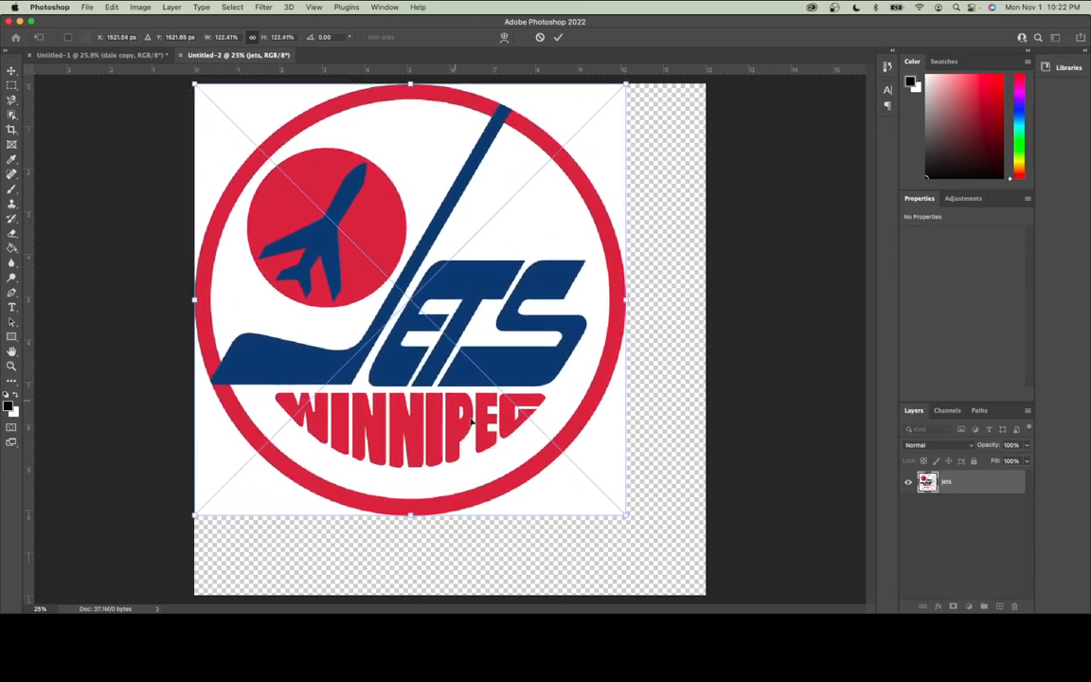
pyautogui.moveTo(624, 517); pyautogui.dragTo(697, 605)
pyautogui.press('Return')
# Rasterize the jets layer and duplicate it as "jets copy", with the original layer hidden
pyautogui.press('e')
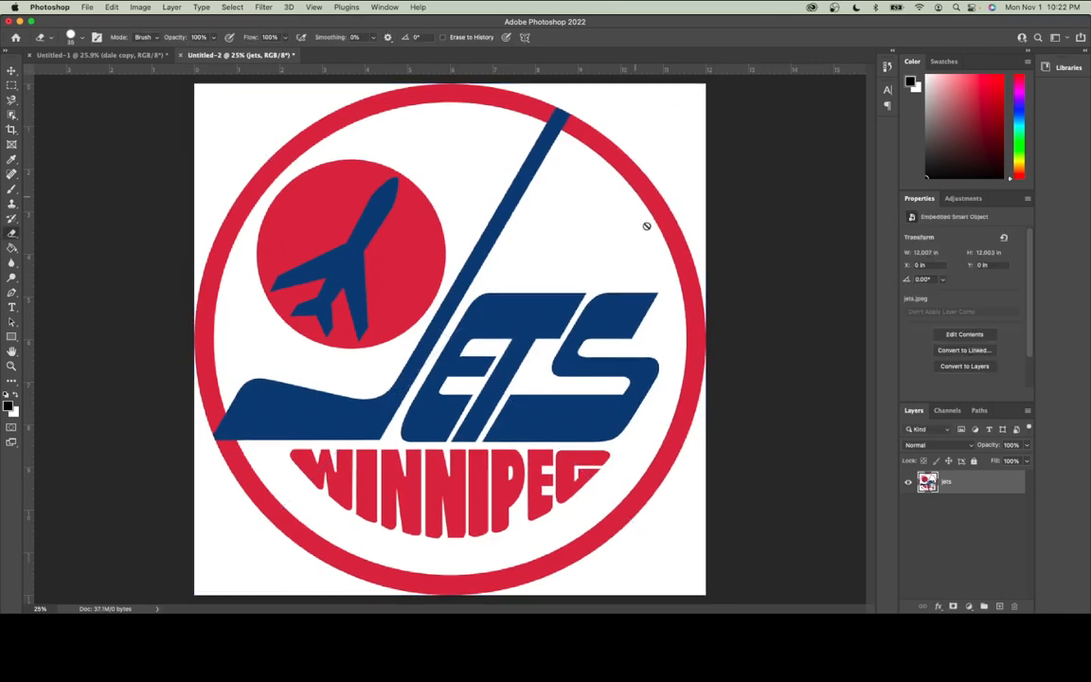
pyautogui.rightClick(961, 494)
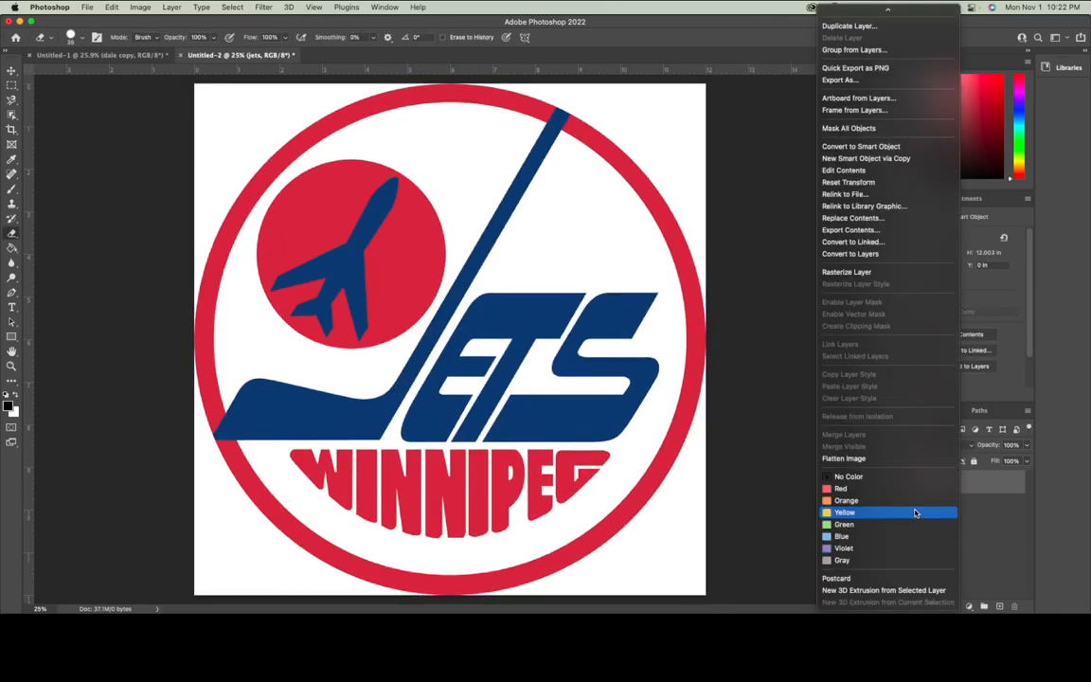
pyautogui.click(851, 273)
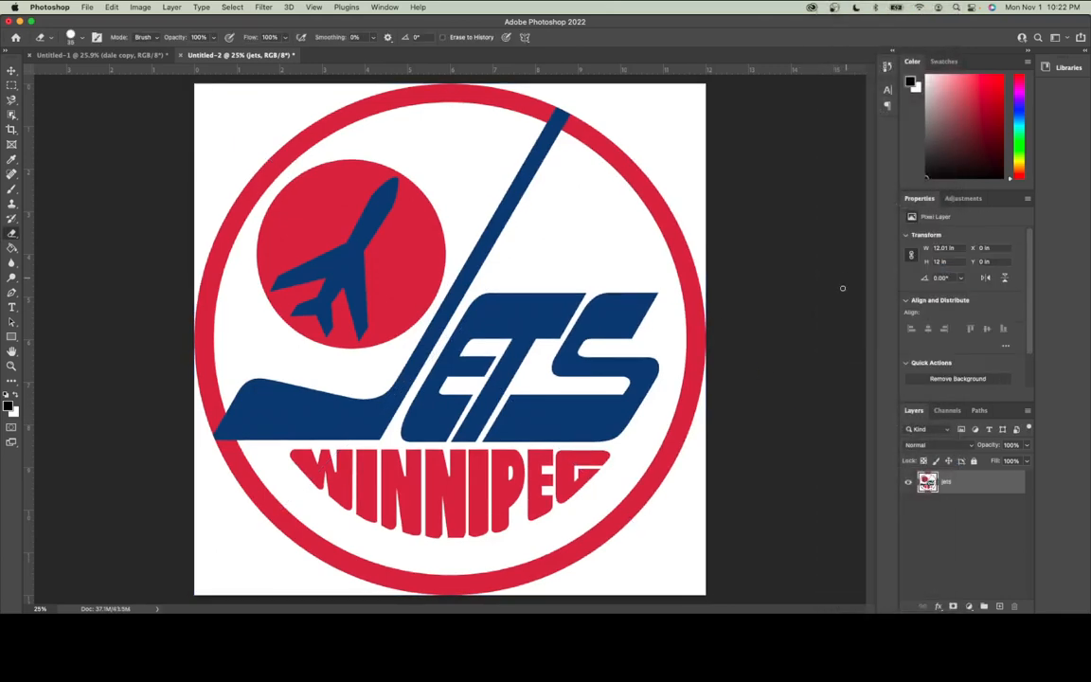
pyautogui.rightClick(955, 488)
pyautogui.click(851, 94)
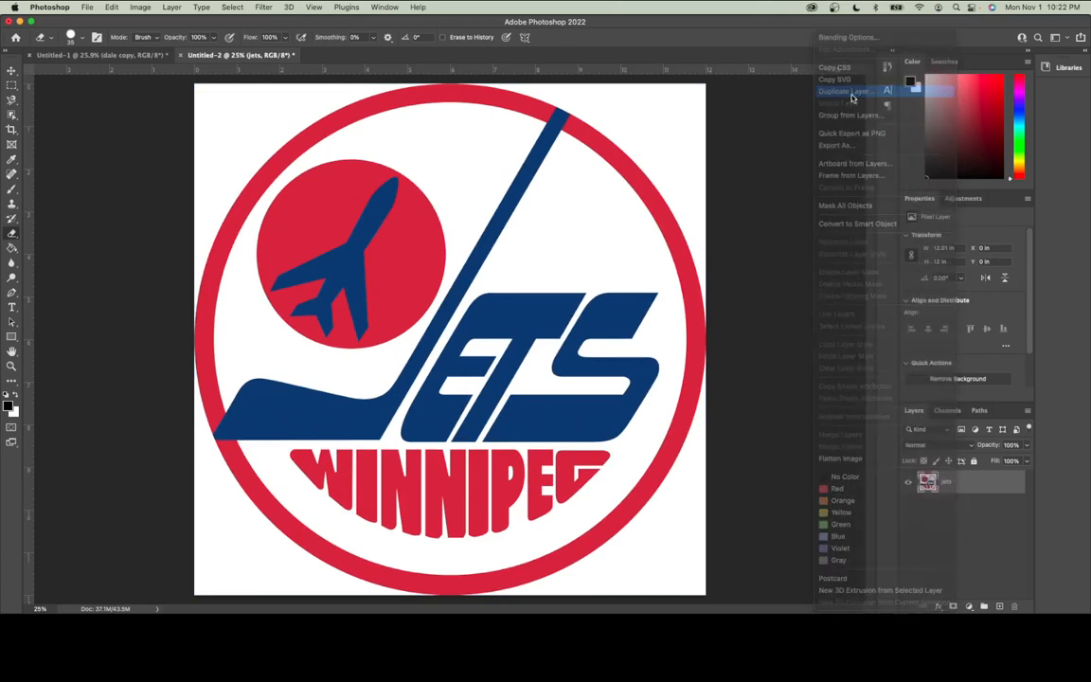
pyautogui.click(483, 132)
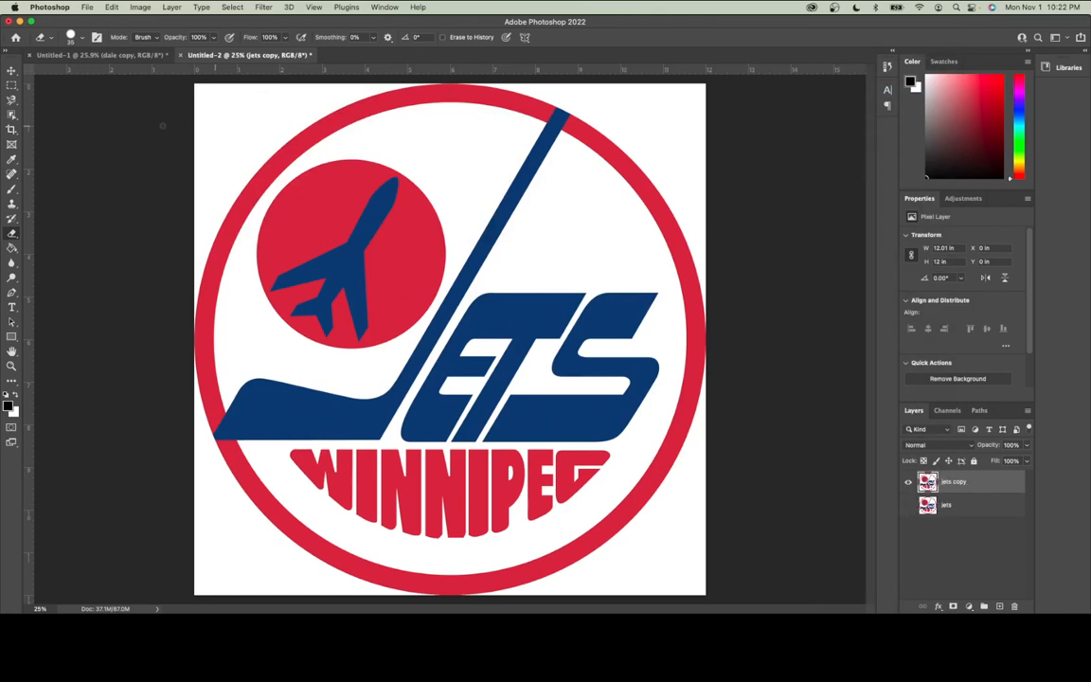
# With the Magic Wand, select the logo's red outer ring, the blue hockey stick and the blue JETS letters
pyautogui.click(11, 114)
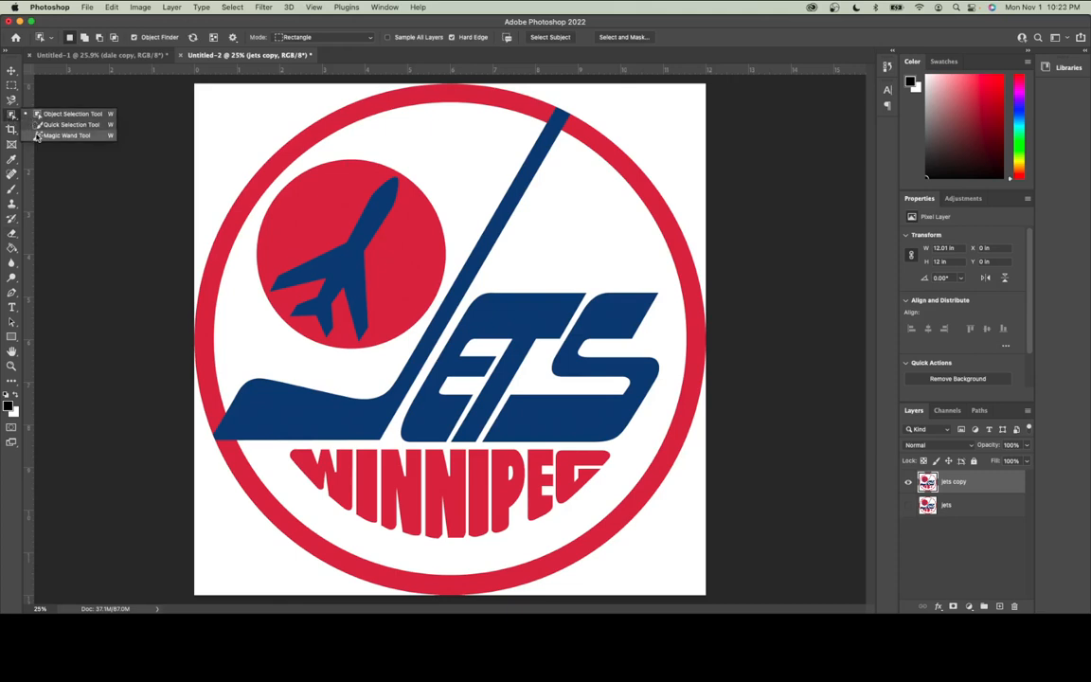
pyautogui.click(63, 135)
pyautogui.click(249, 152)
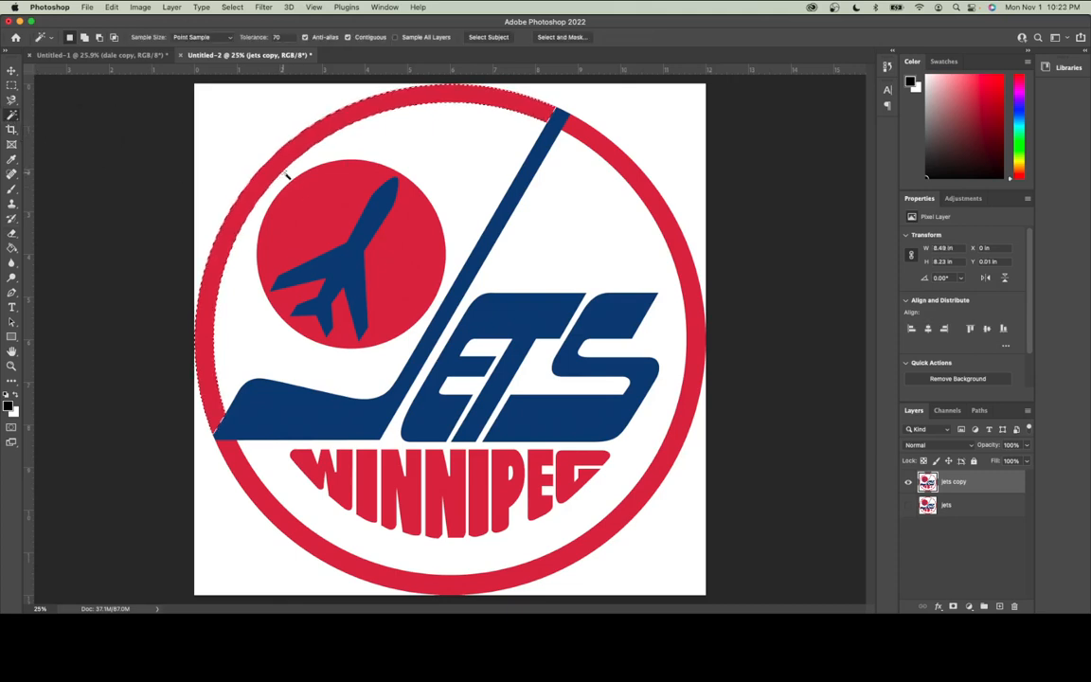
pyautogui.keyDown('shift'); pyautogui.click(567, 154); pyautogui.keyUp('shift')
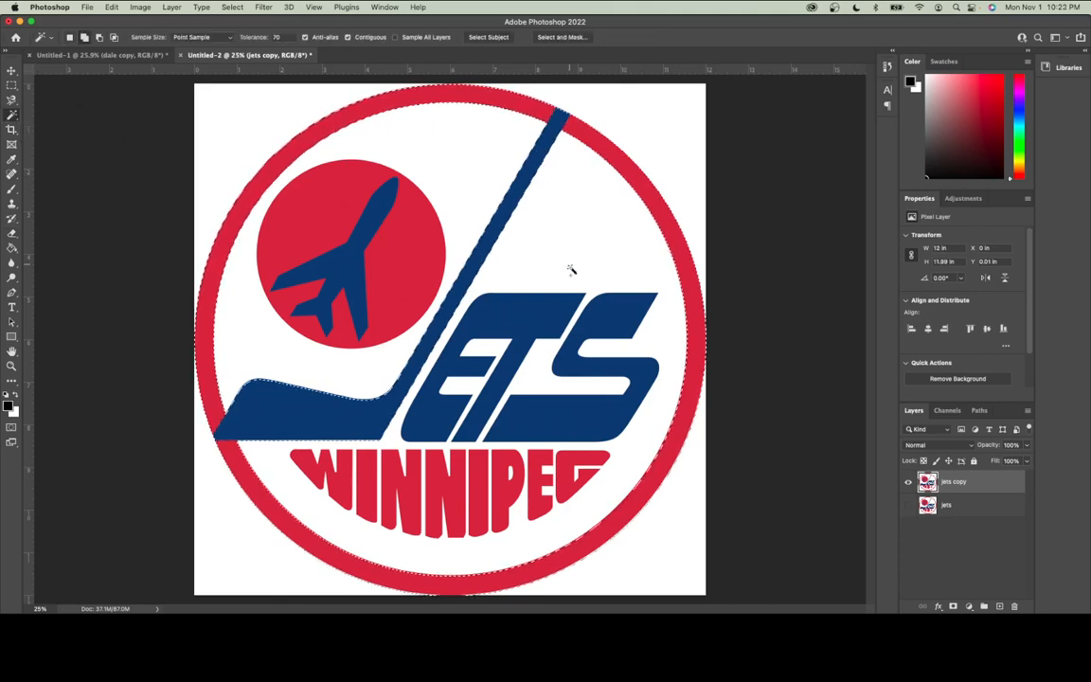
pyautogui.keyDown('shift'); pyautogui.click(553, 310); pyautogui.keyUp('shift')
pyautogui.keyDown('shift'); pyautogui.click(593, 318); pyautogui.keyUp('shift')
# Add the red WINNIPEG letters and the red disc around the airplane to the selection
pyautogui.keyDown('shift'); pyautogui.click(566, 474); pyautogui.keyUp('shift')
pyautogui.keyDown('shift'); pyautogui.click(539, 463); pyautogui.keyUp('shift')
pyautogui.keyDown('shift'); pyautogui.click(514, 463); pyautogui.keyUp('shift')
pyautogui.keyDown('shift'); pyautogui.click(482, 462); pyautogui.keyUp('shift')
pyautogui.keyDown('shift'); pyautogui.click(449, 491); pyautogui.keyUp('shift')
pyautogui.keyDown('shift'); pyautogui.click(404, 485); pyautogui.keyUp('shift')
pyautogui.keyDown('shift'); pyautogui.click(363, 480); pyautogui.keyUp('shift')
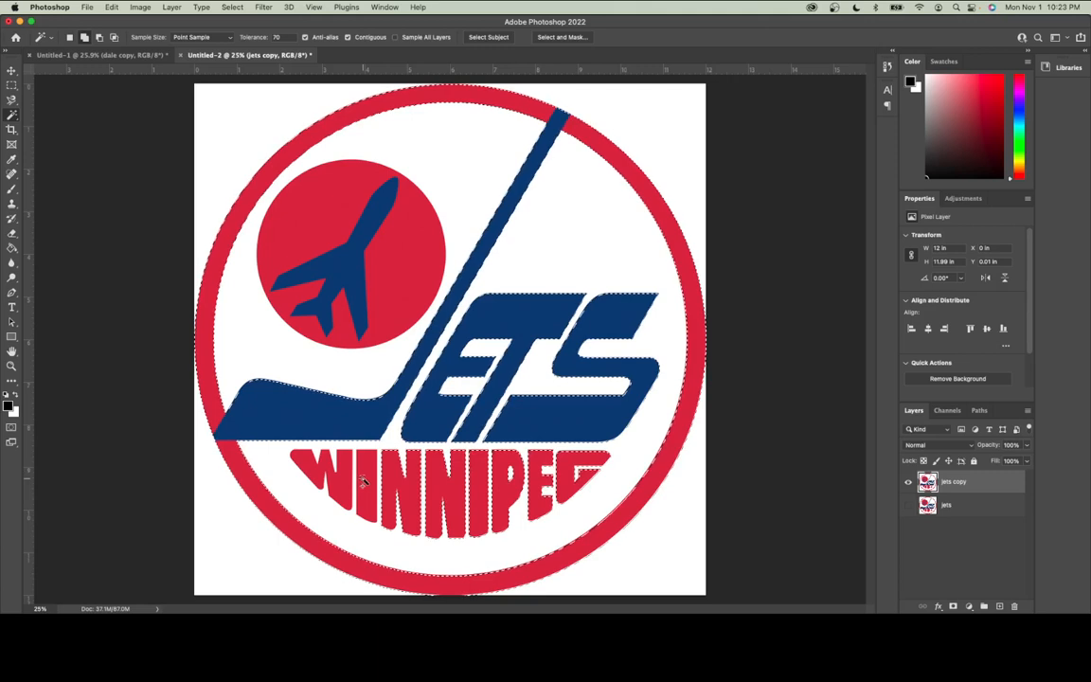
pyautogui.keyDown('shift'); pyautogui.click(339, 250); pyautogui.keyUp('shift')
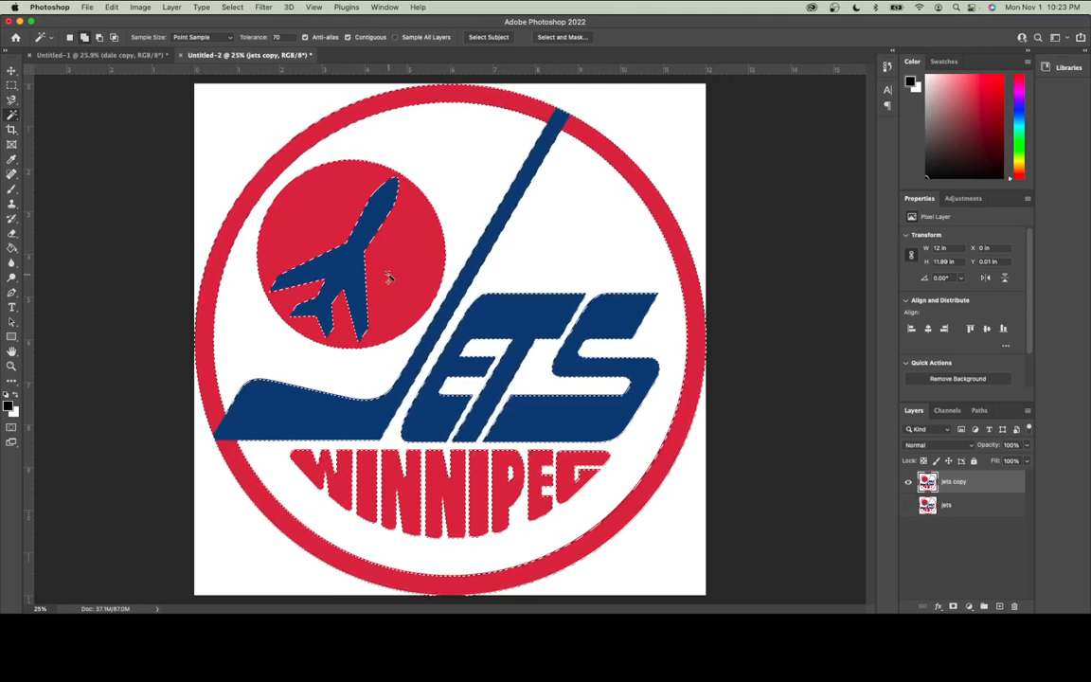
# Fill the selected logo shapes with black at 100% opacity
pyautogui.click(108, 7)
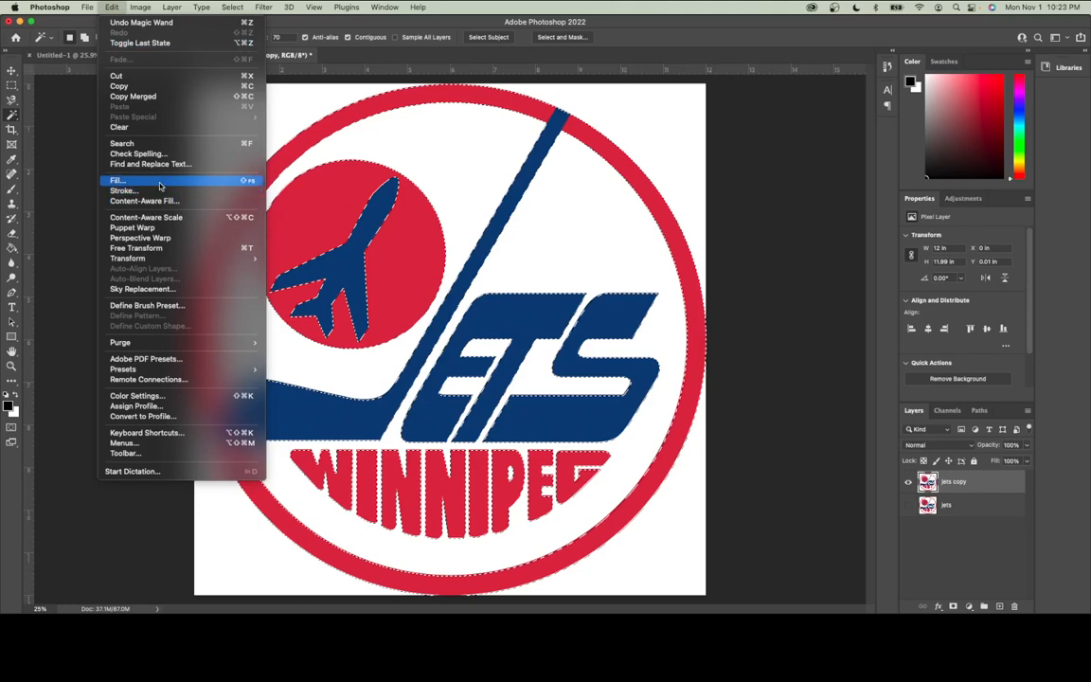
pyautogui.click(157, 181)
pyautogui.click(436, 182)
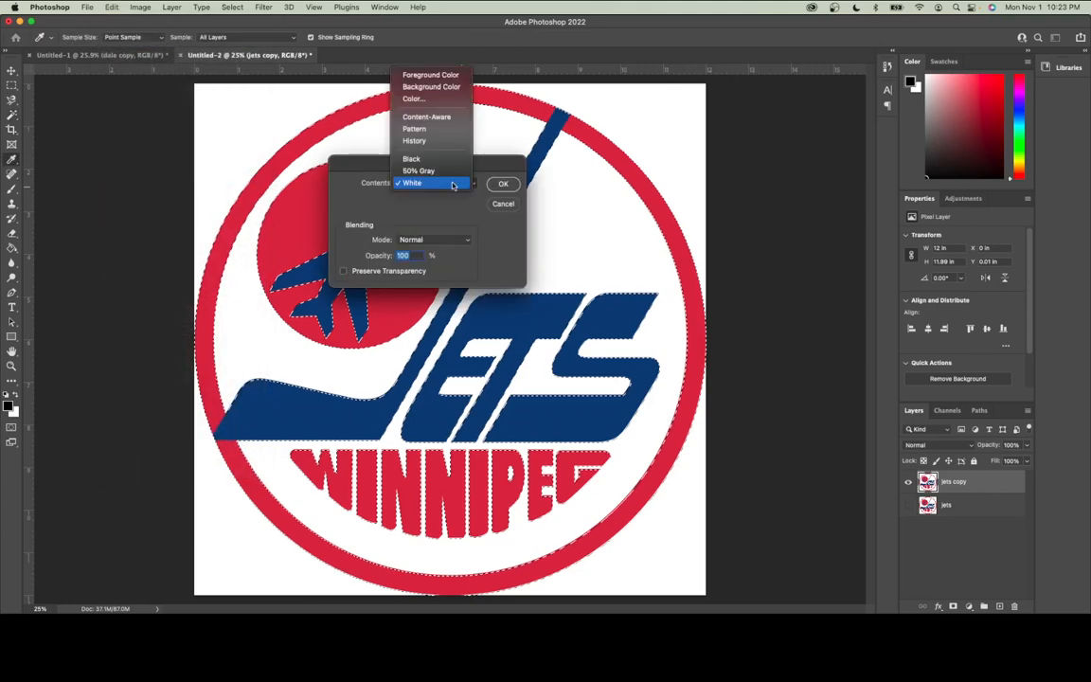
pyautogui.click(435, 165)
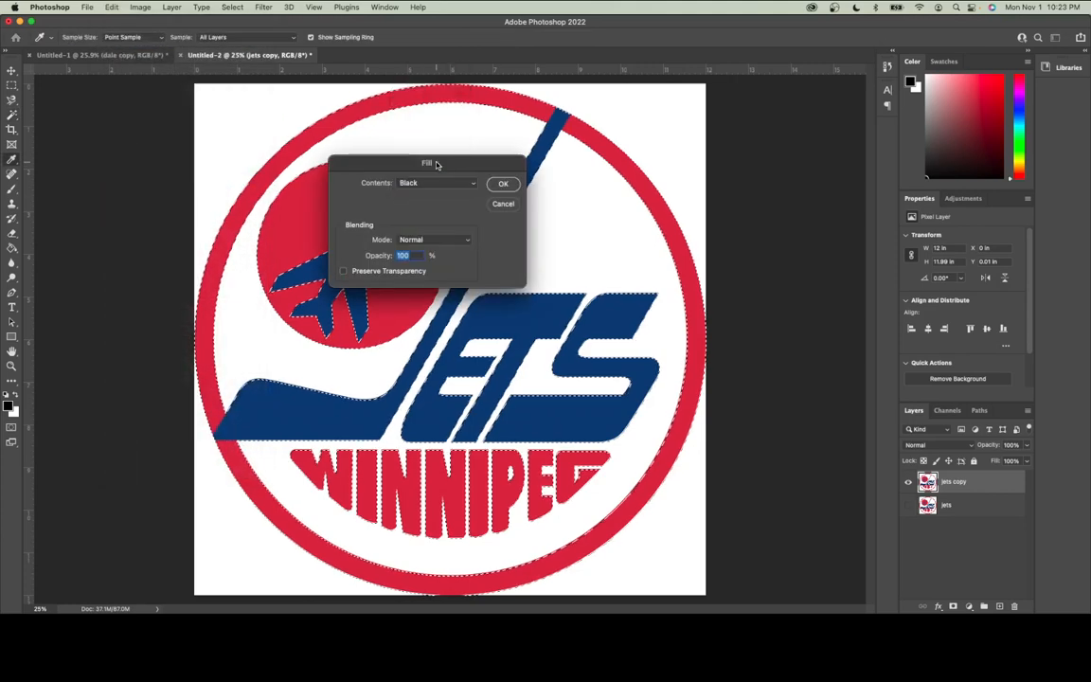
pyautogui.click(503, 184)
pyautogui.press('w')
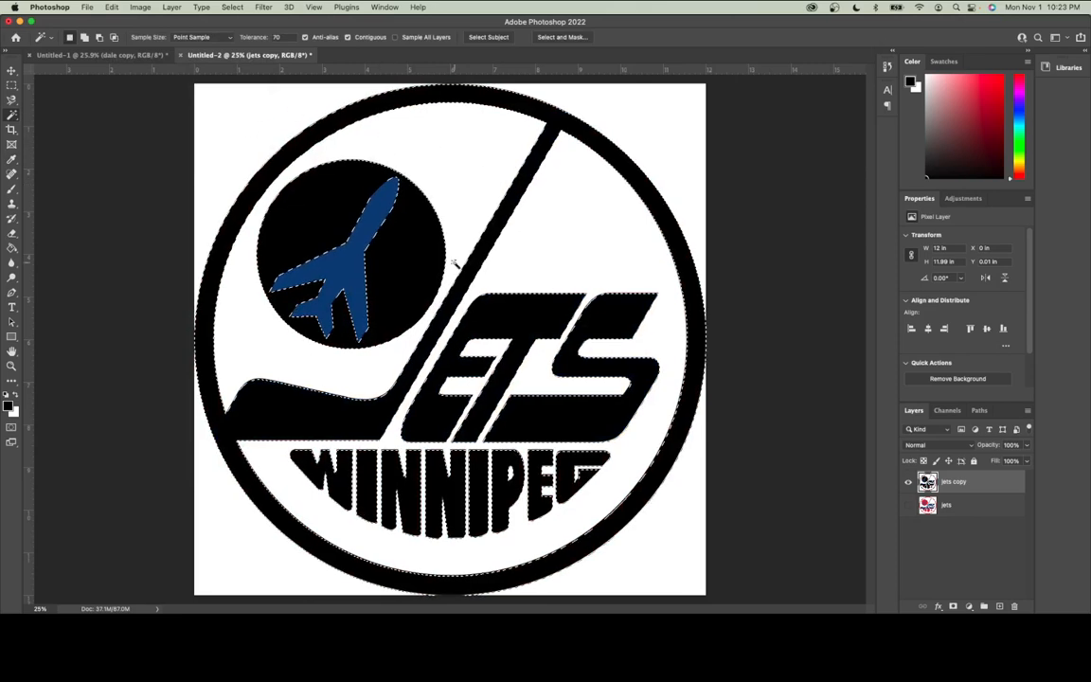
# Invert the selection and fill the background and the blue airplane with white
pyautogui.click(230, 6)
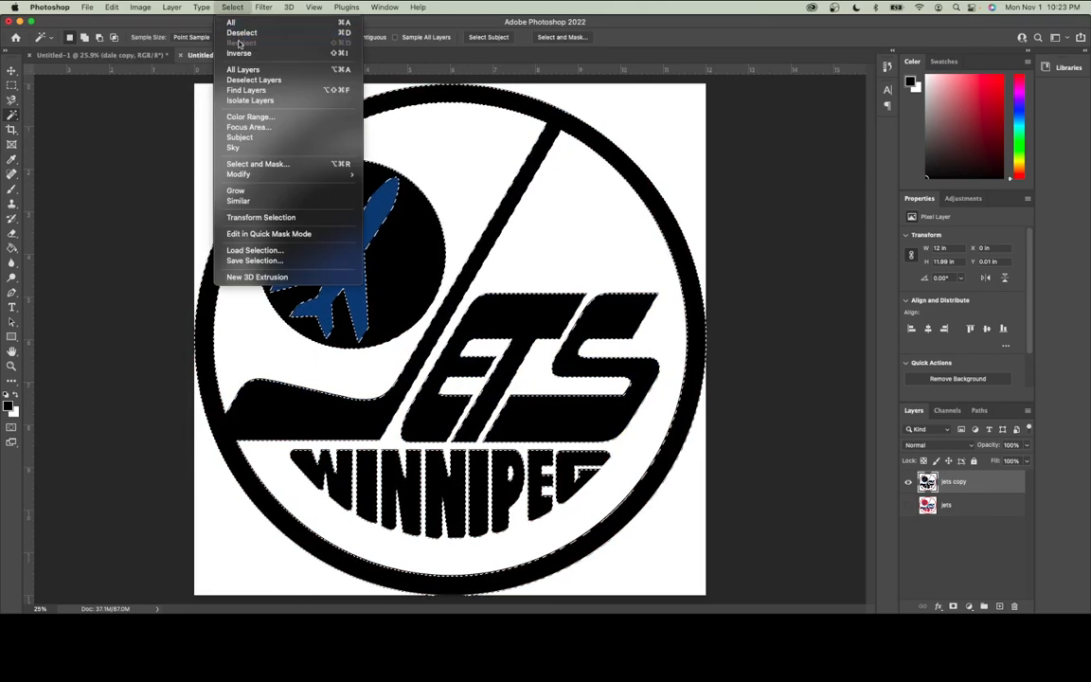
pyautogui.click(216, 49)
pyautogui.click(112, 6)
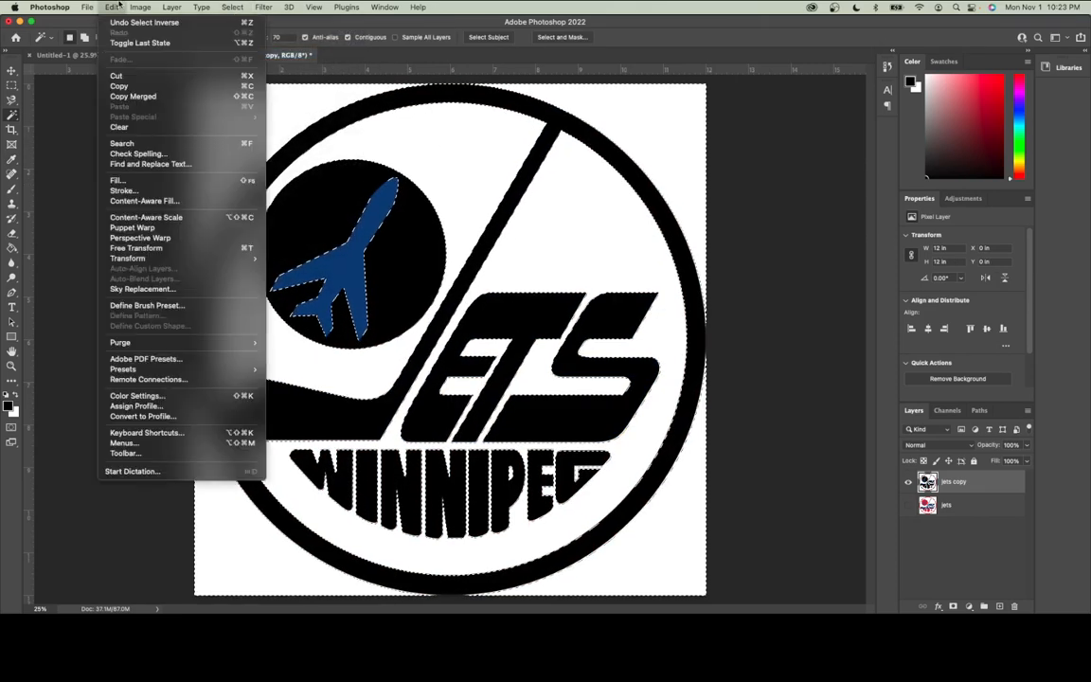
pyautogui.click(142, 168)
pyautogui.click(435, 185)
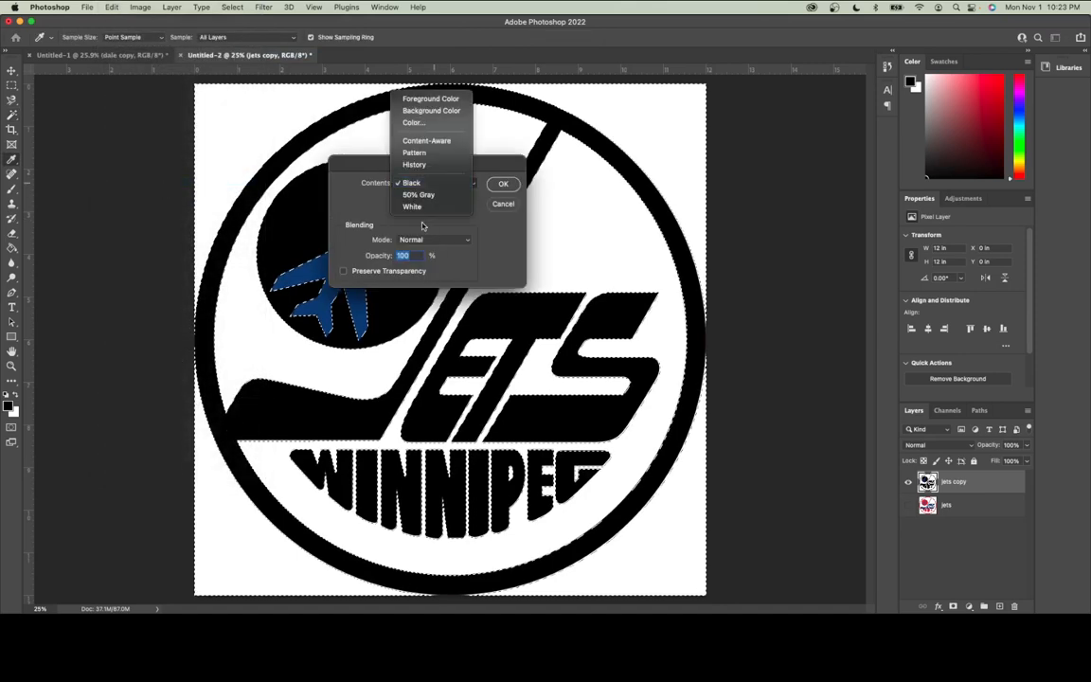
pyautogui.click(391, 207)
pyautogui.click(502, 184)
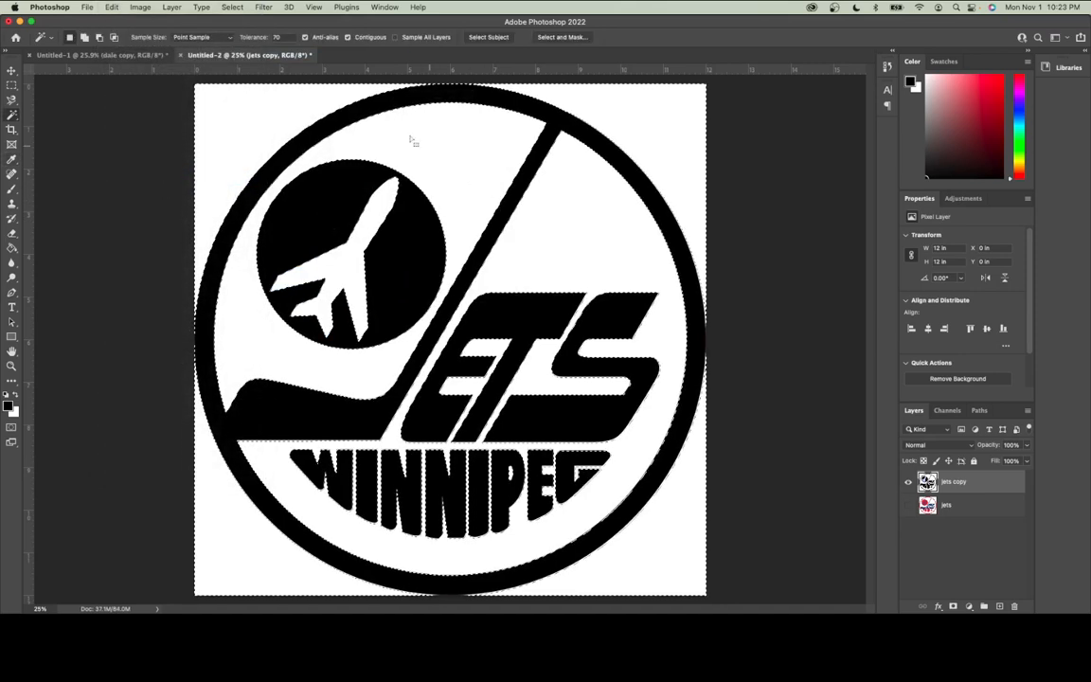
pyautogui.press('super+d')
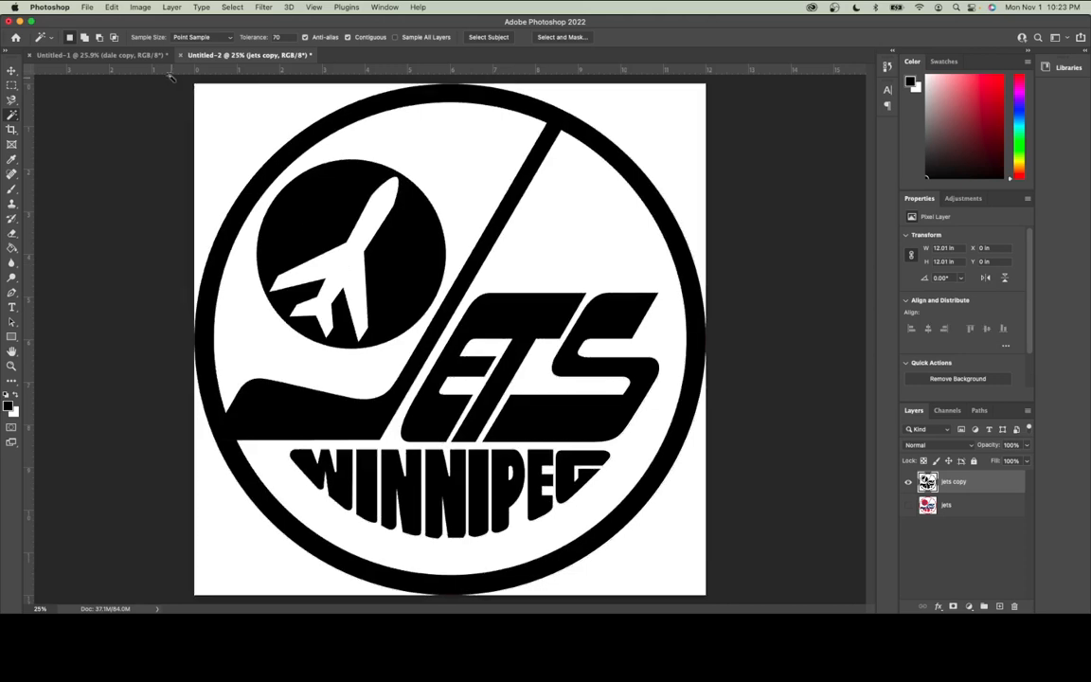
pyautogui.click(96, 12)
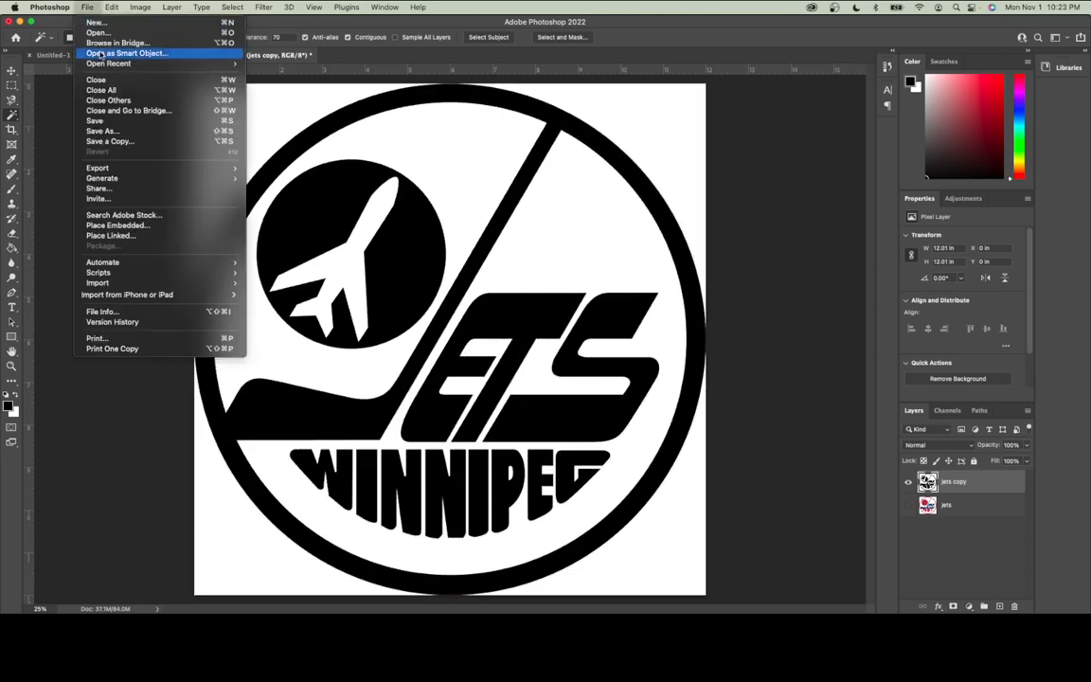
pyautogui.click(102, 129)
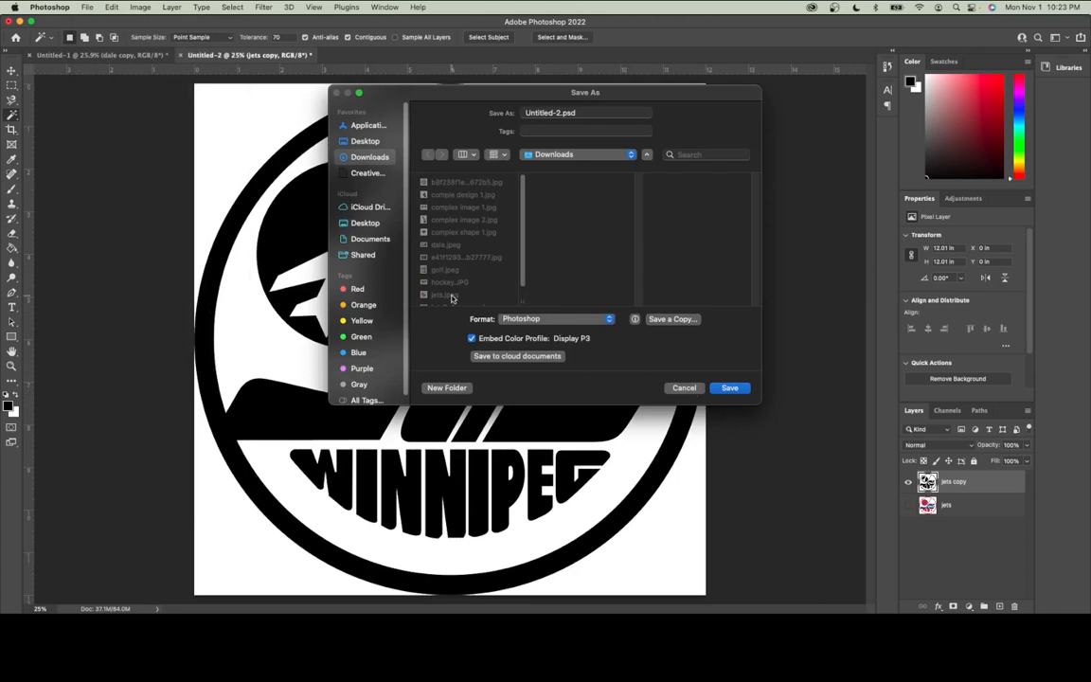
pyautogui.click(520, 322)
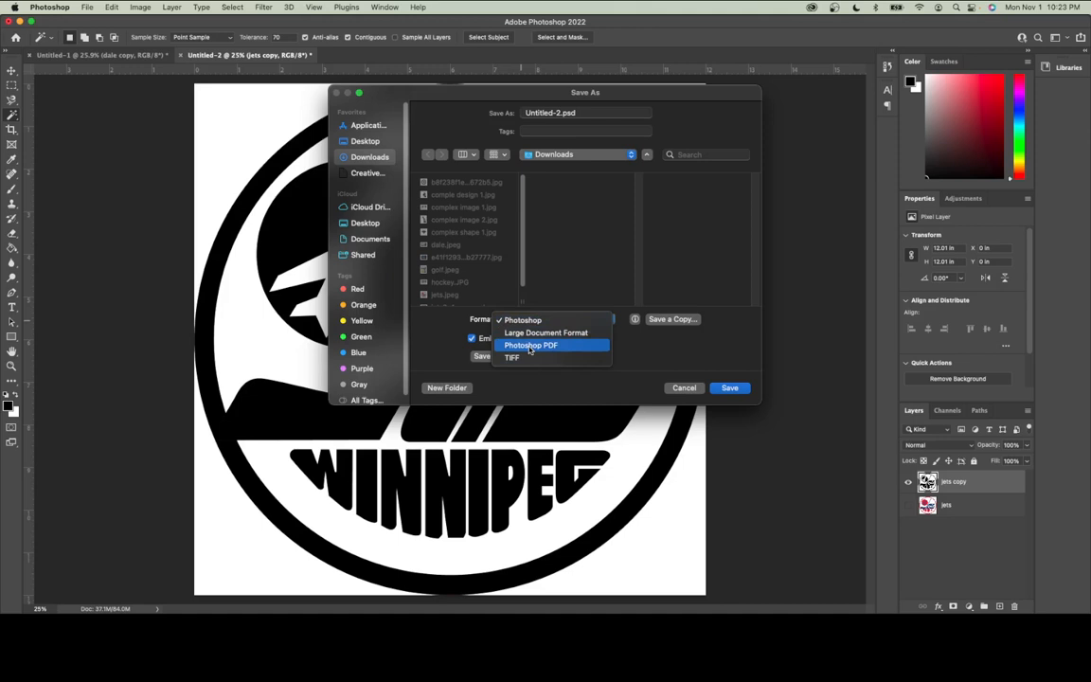
pyautogui.click(684, 388)
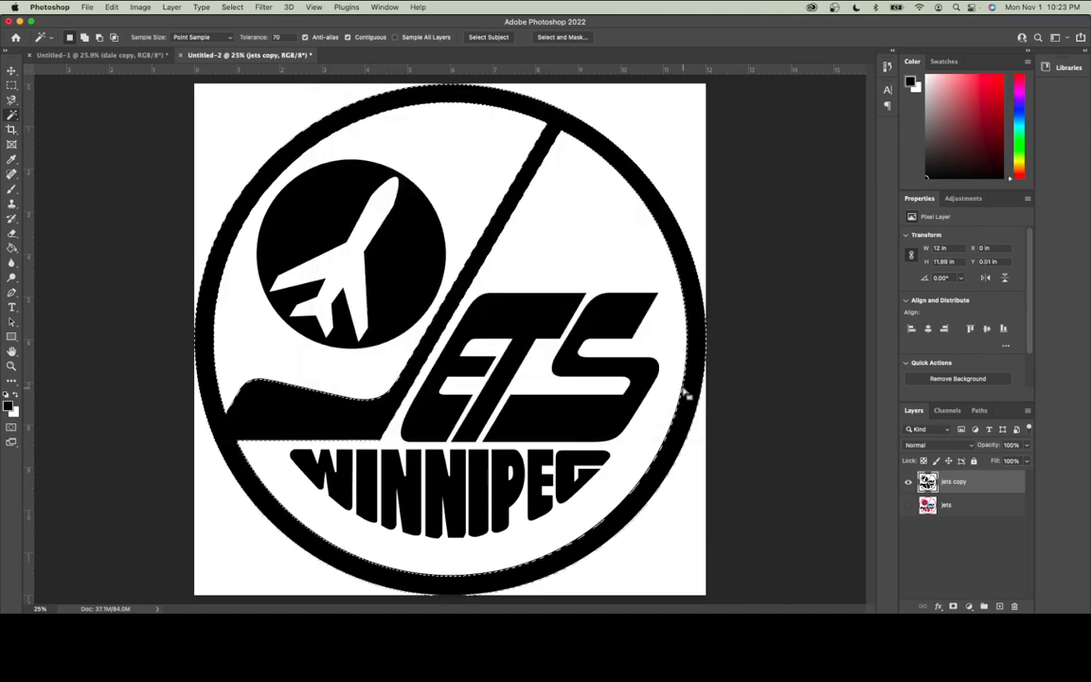
# Clear the selection and set up an export of the black-and-white logo as JPG with Great quality
pyautogui.press('super+d')
pyautogui.click(86, 6)
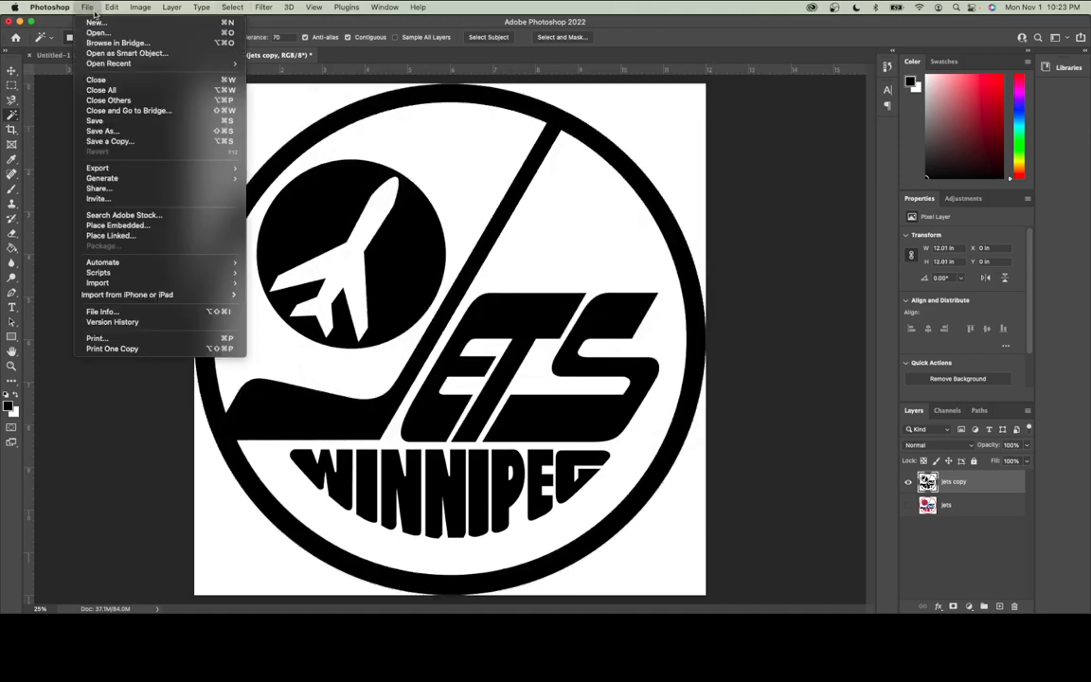
pyautogui.moveTo(151, 168)
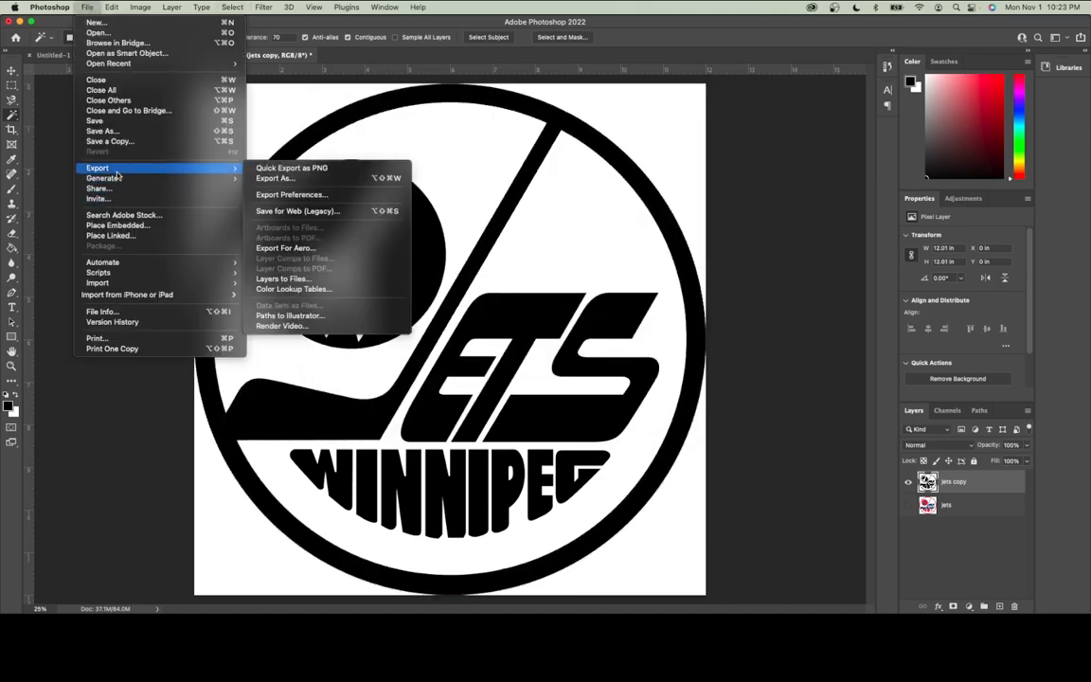
pyautogui.click(294, 179)
pyautogui.click(777, 132)
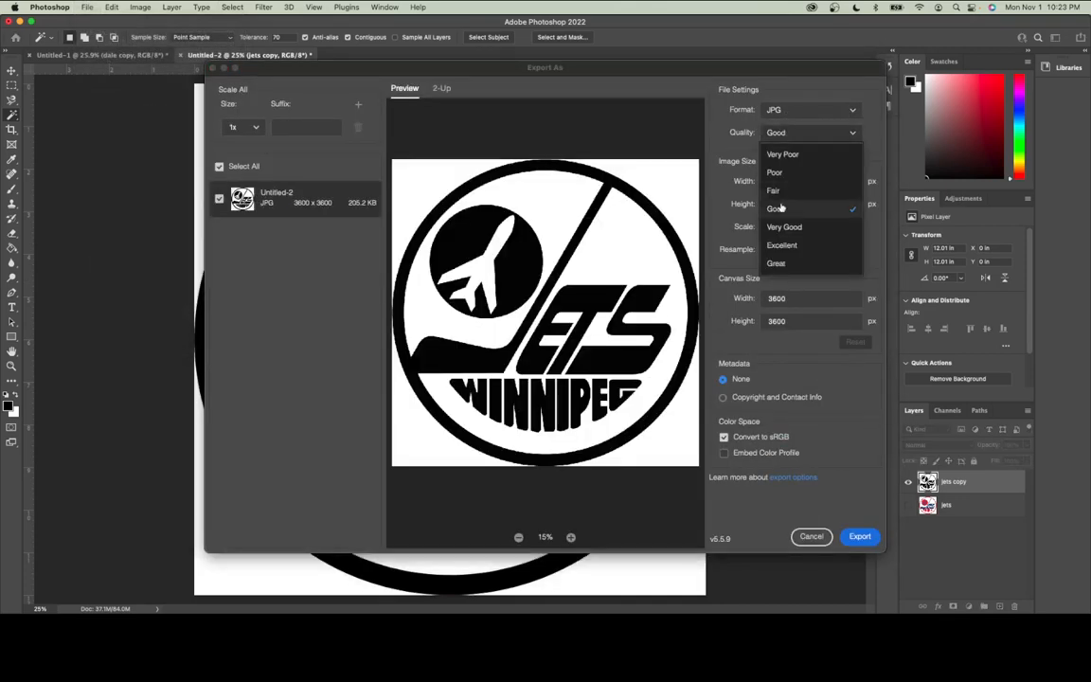
pyautogui.click(776, 263)
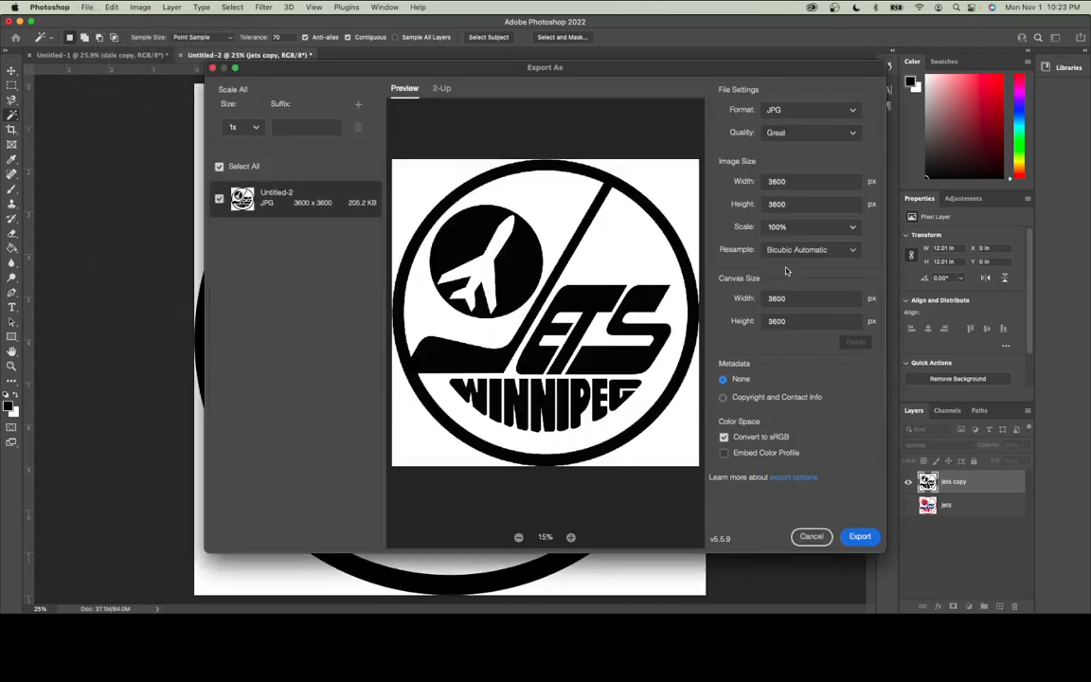
# Export the logo to the Downloads folder under the file name complex design 2.jpg
pyautogui.click(859, 537)
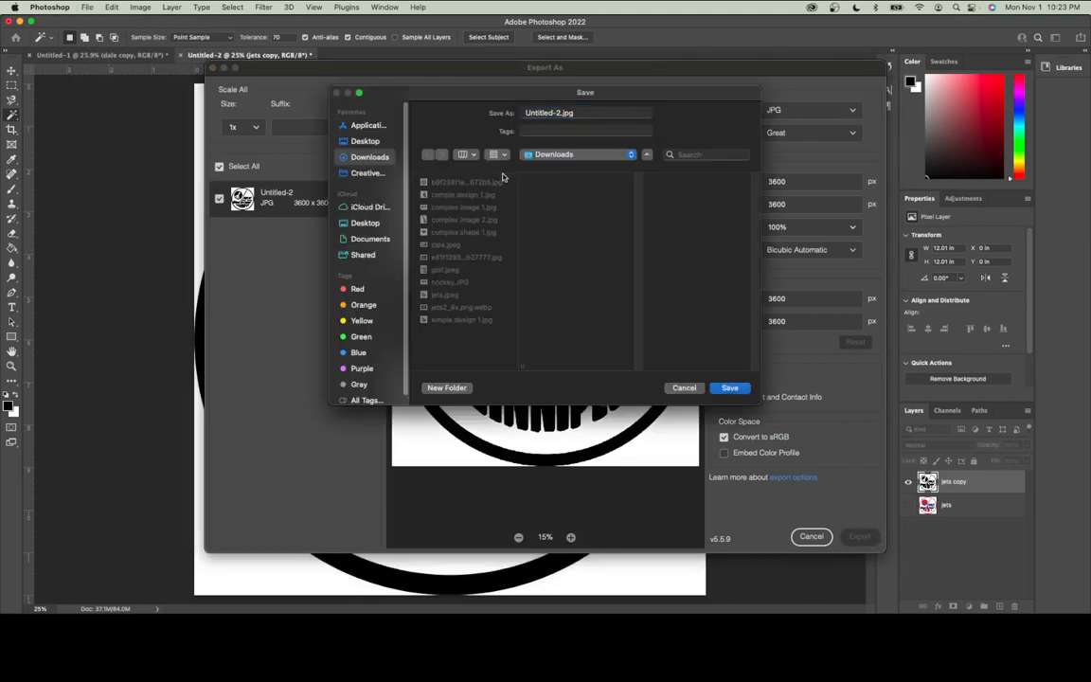
pyautogui.click(528, 112)
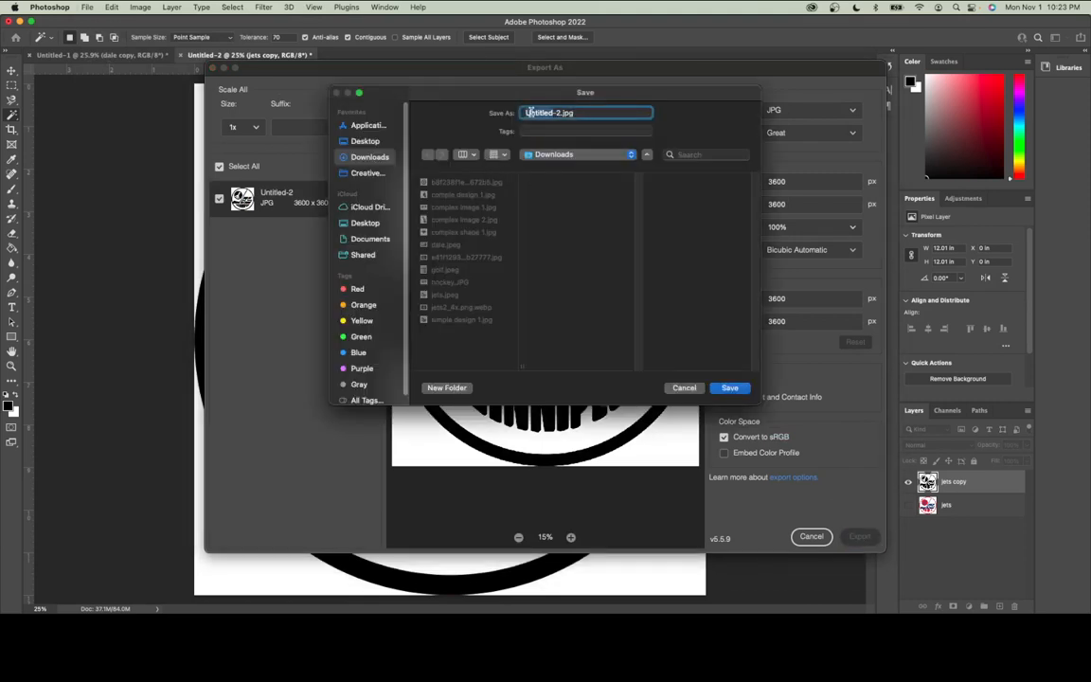
pyautogui.write('complex design')
pyautogui.press('Delete')
pyautogui.click(728, 389)
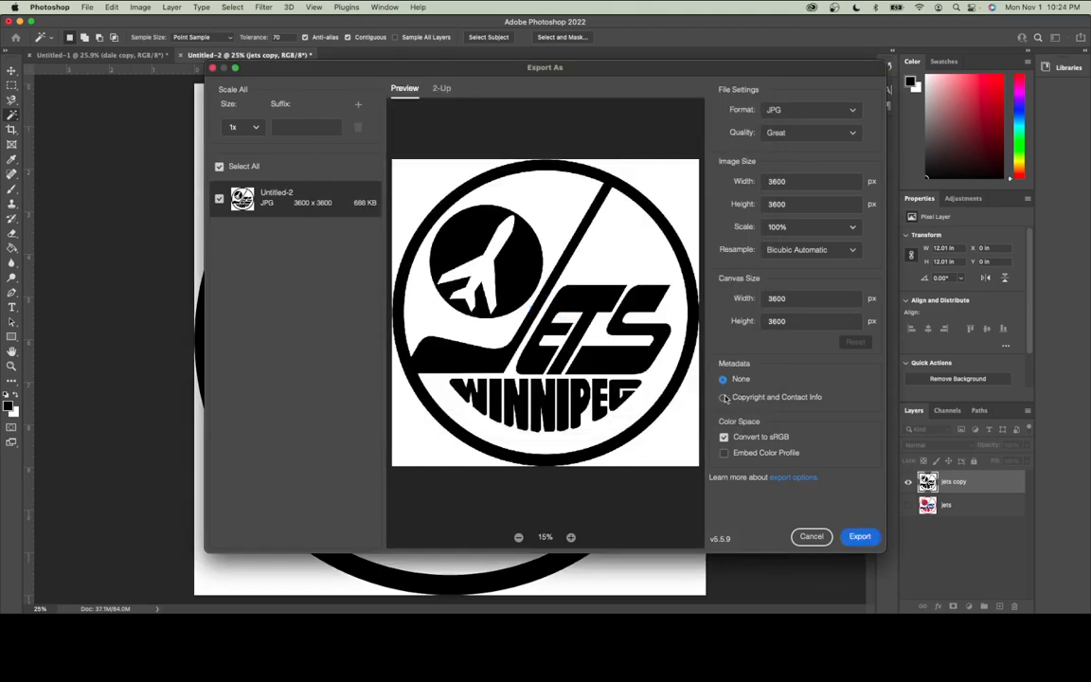
# Switch to Illustrator, create a 12 x 12 in CMYK document at 300 ppi and close the floating Pathfinder panel
pyautogui.press('super+Tab')
pyautogui.press('super+Tab')
pyautogui.press('super+Tab')
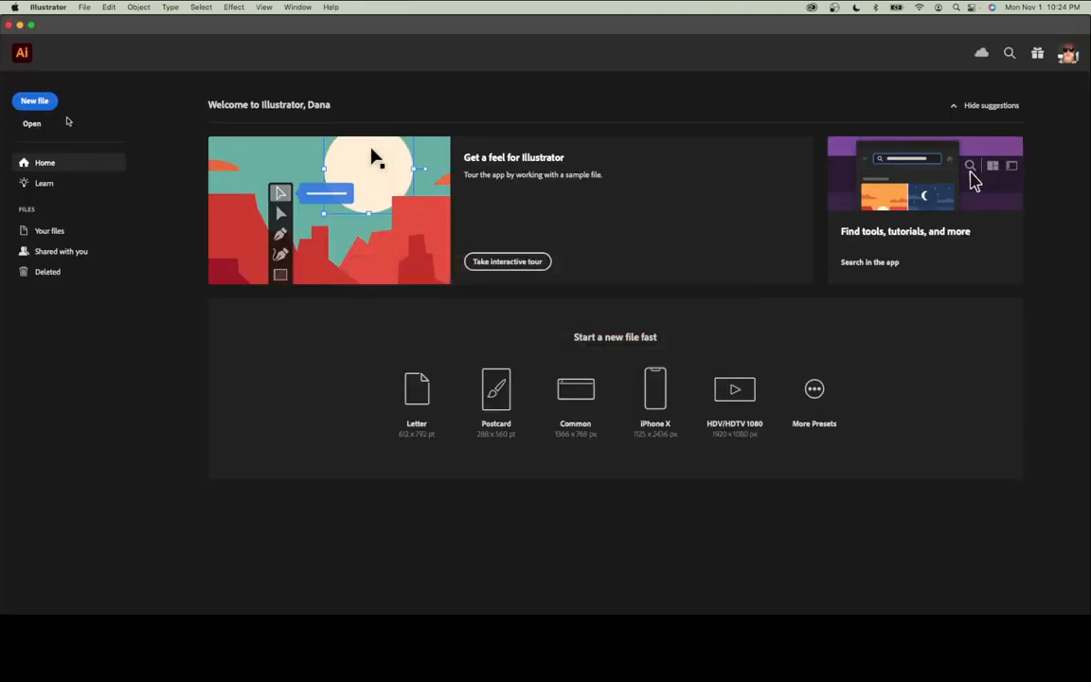
pyautogui.click(40, 101)
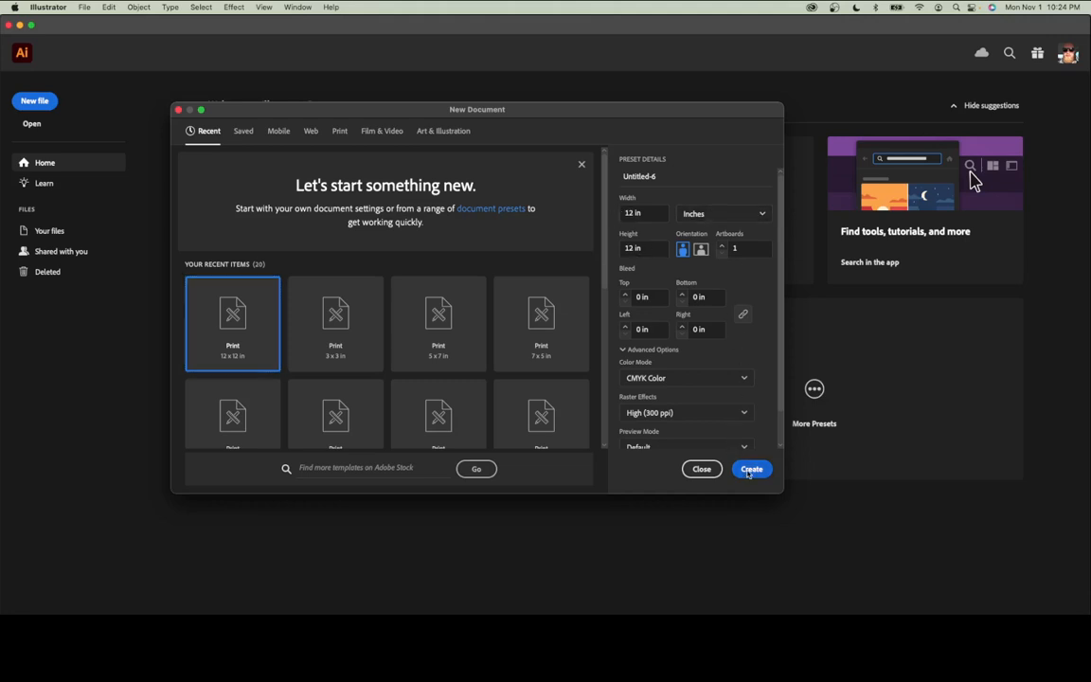
pyautogui.click(750, 470)
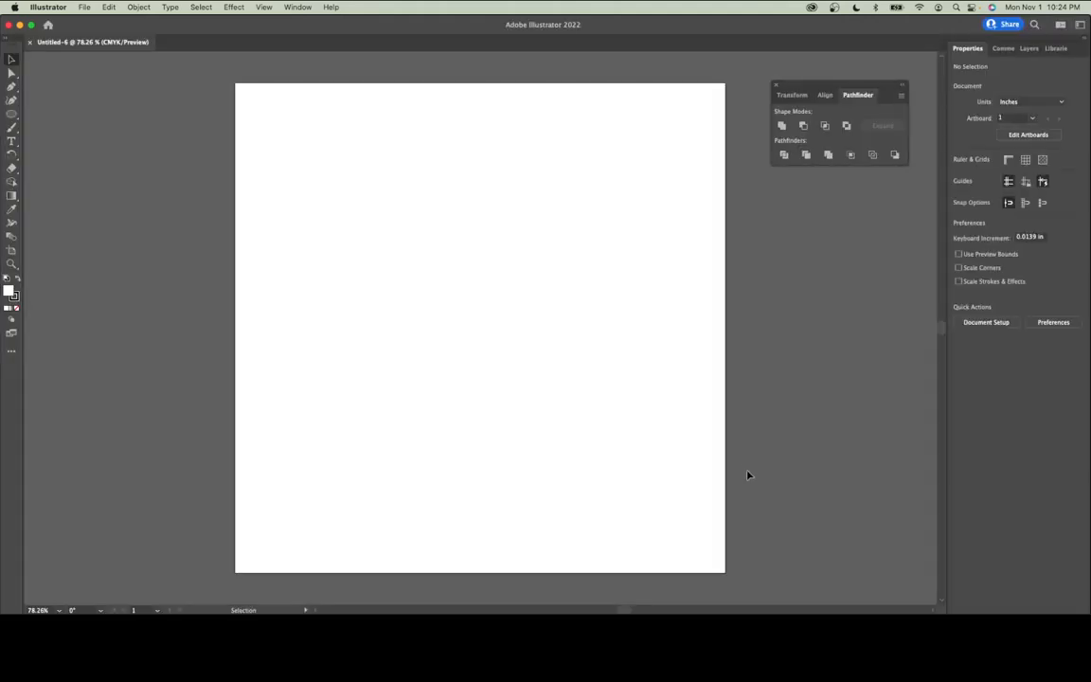
pyautogui.click(775, 84)
# Place comple design 1.jpg as a linked image starting at the artboard's upper-left corner
pyautogui.click(84, 8)
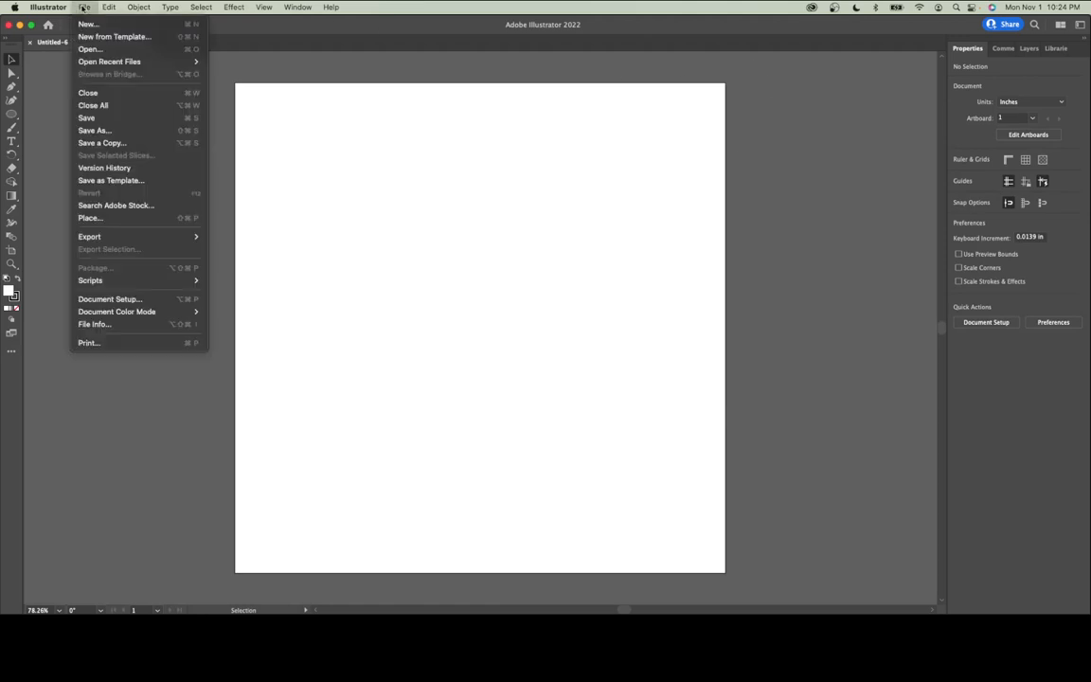
pyautogui.click(90, 219)
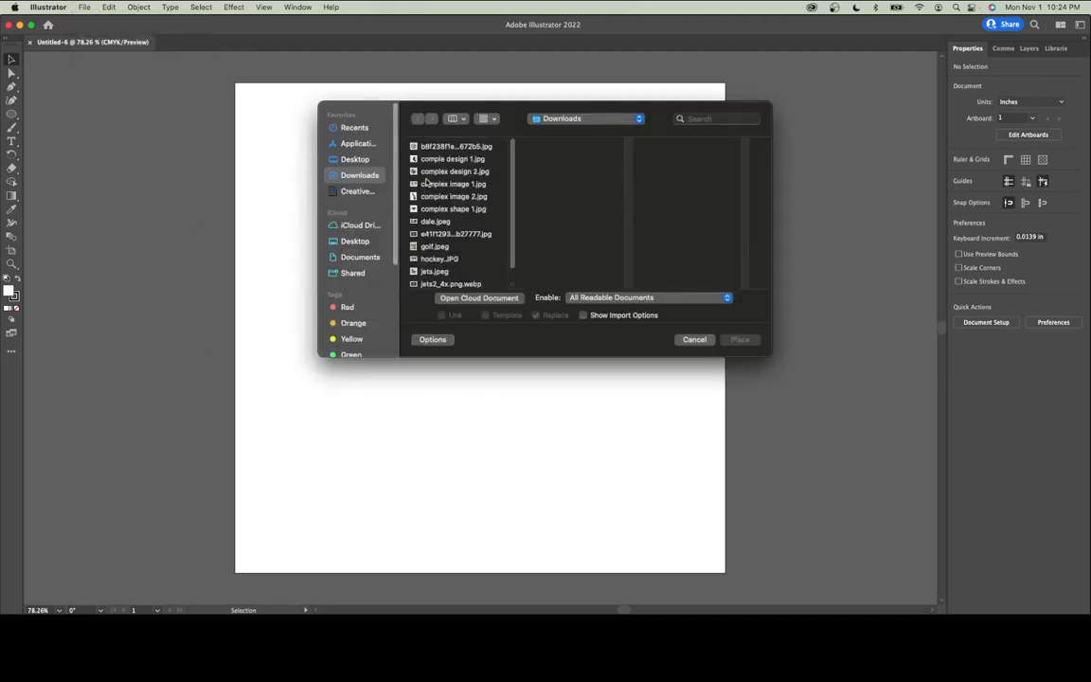
pyautogui.click(445, 159)
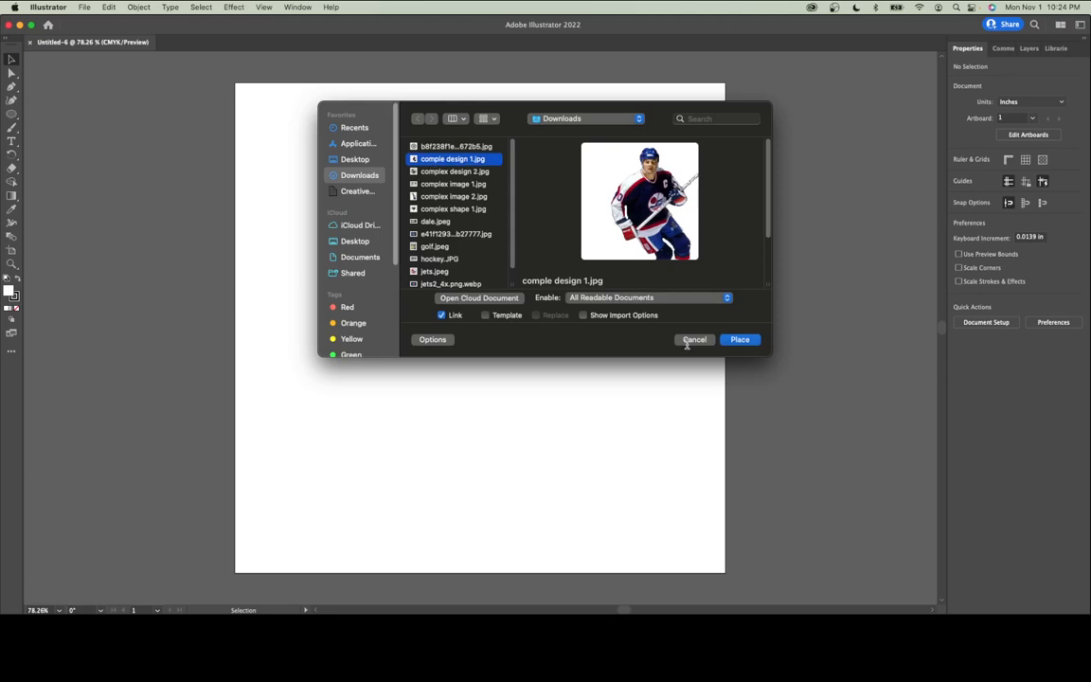
pyautogui.click(741, 347)
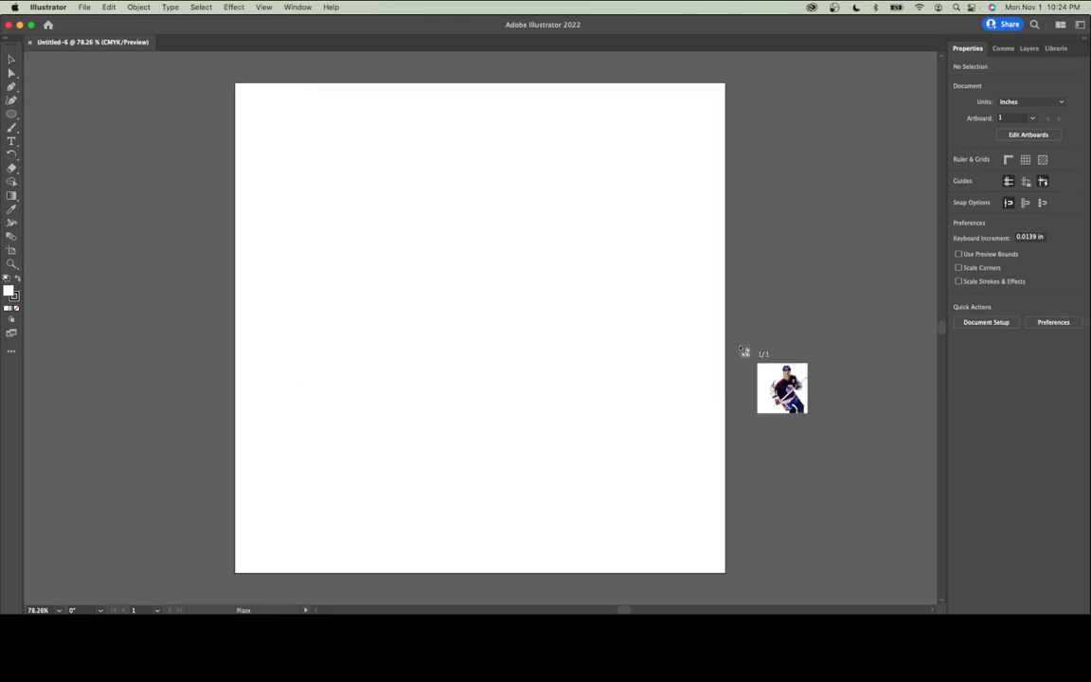
pyautogui.click(236, 86)
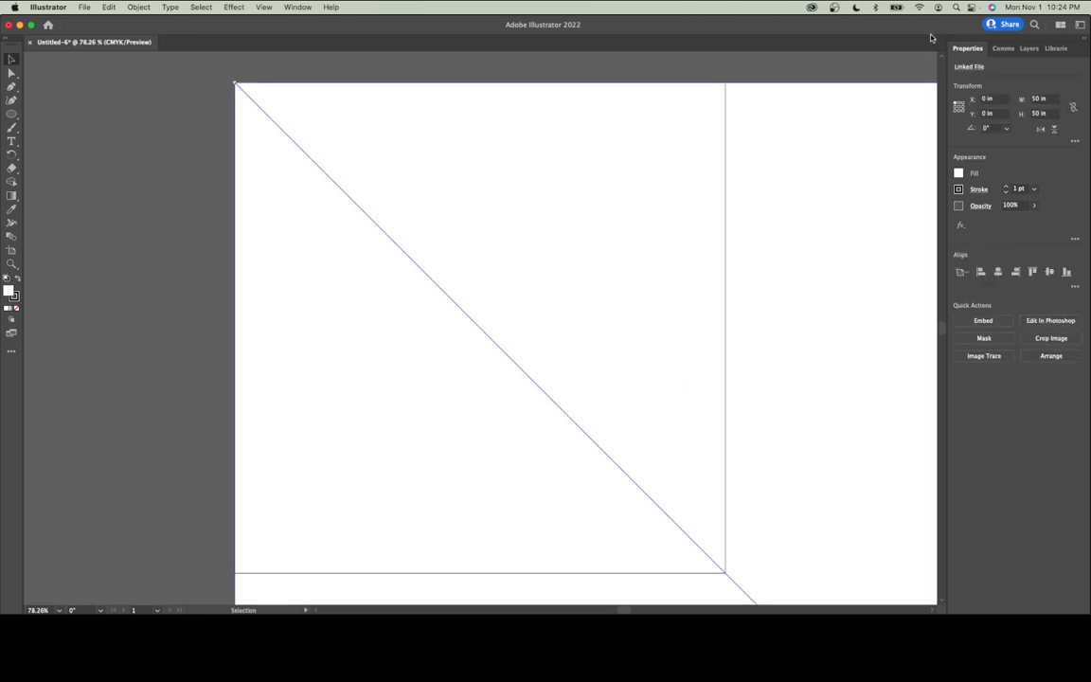
# Constrain the hockey player image's proportions, set its width to 12 in and deselect it
pyautogui.click(1071, 110)
pyautogui.click(1049, 99)
pyautogui.write('12')
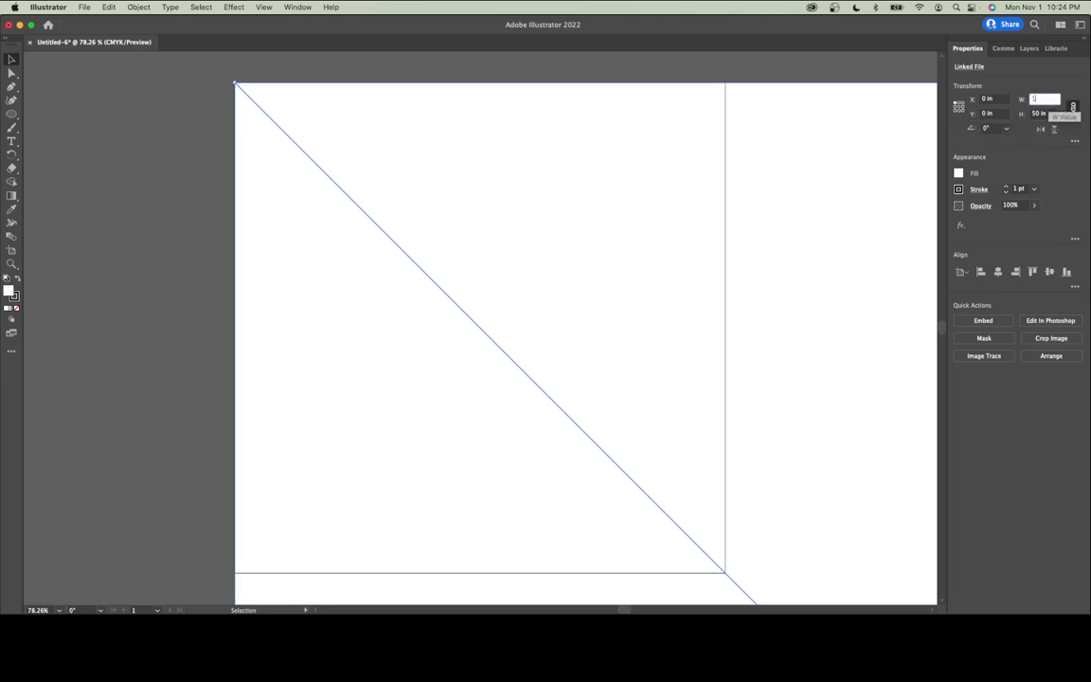
pyautogui.press('Return')
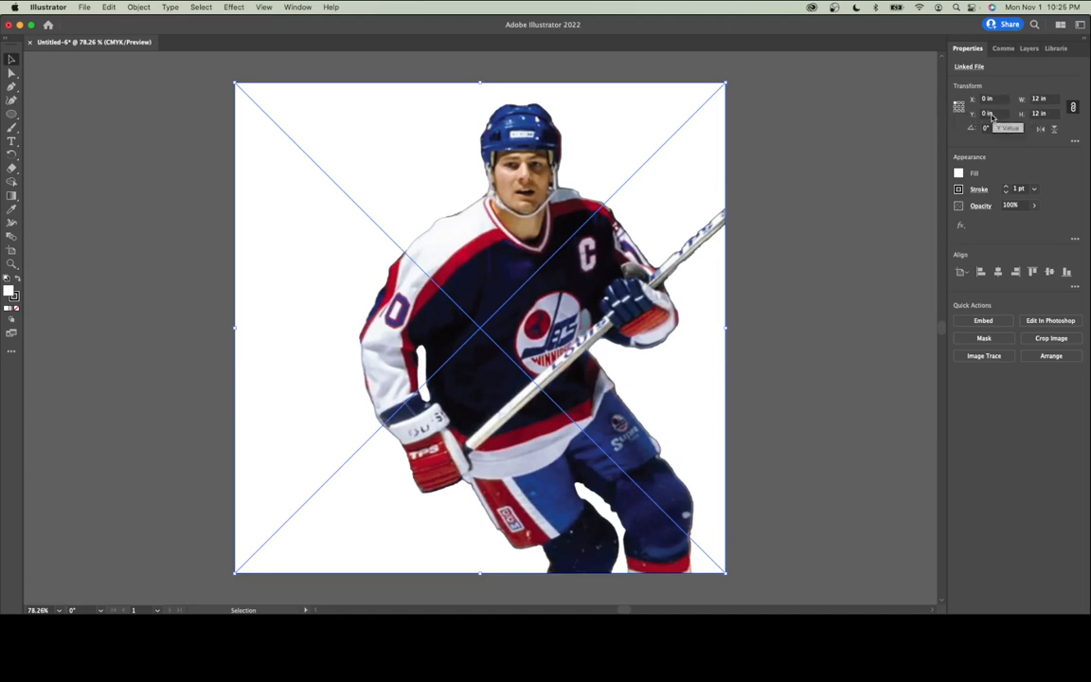
pyautogui.click(201, 107)
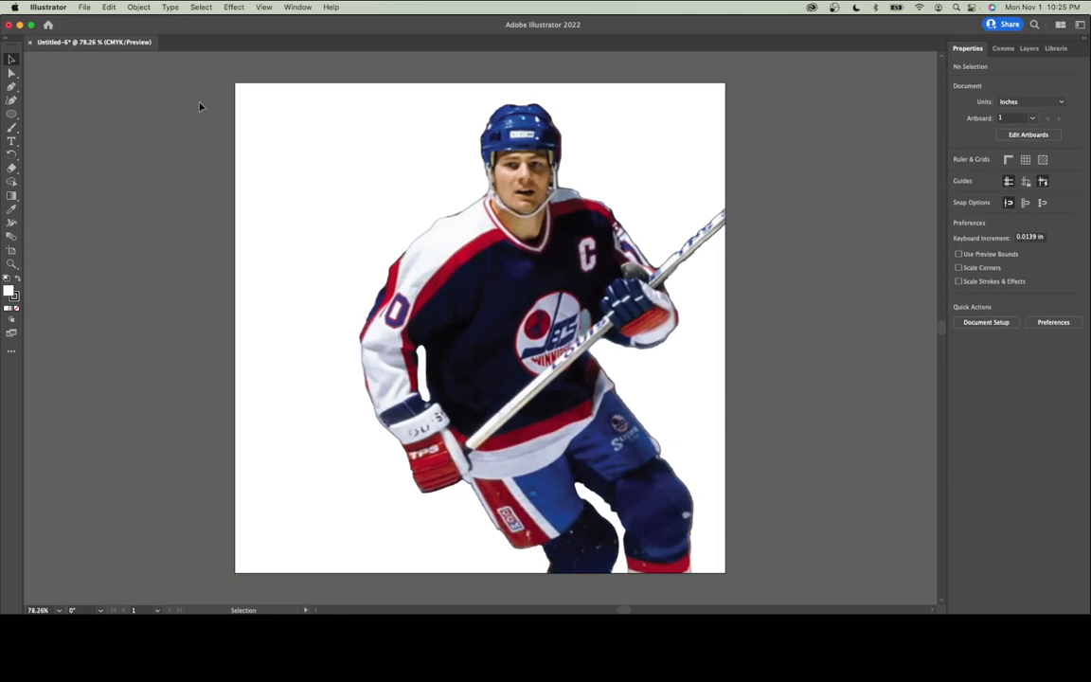
# Place complex design 2.jpg as a linked image over the hockey player, starting at the artboard's upper-left corner
pyautogui.click(84, 6)
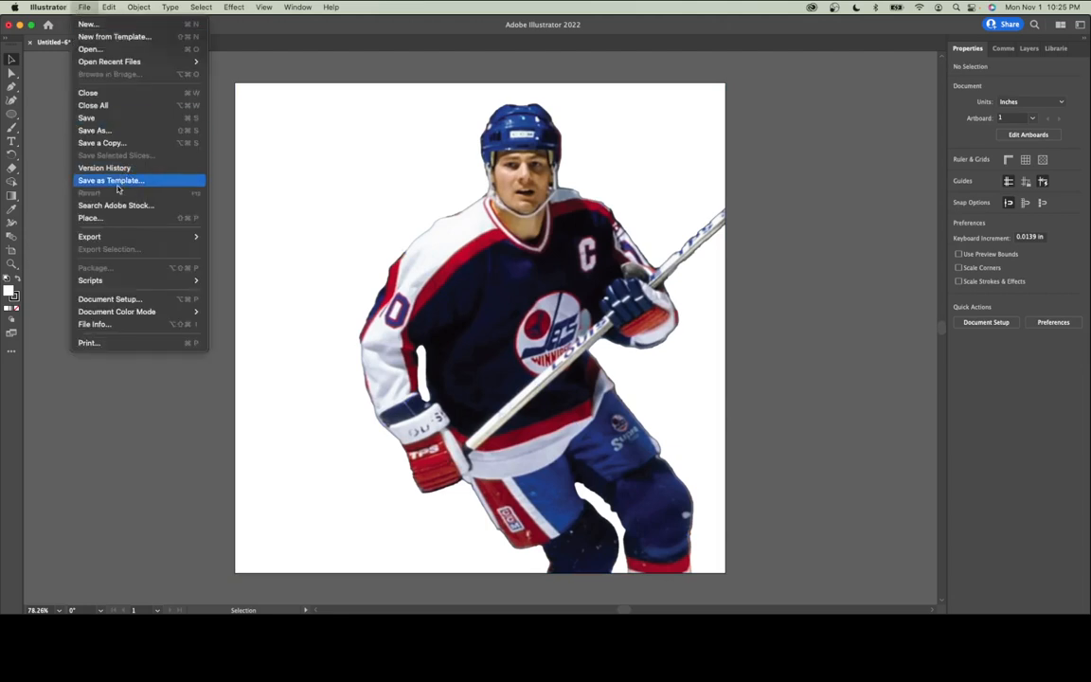
pyautogui.click(91, 218)
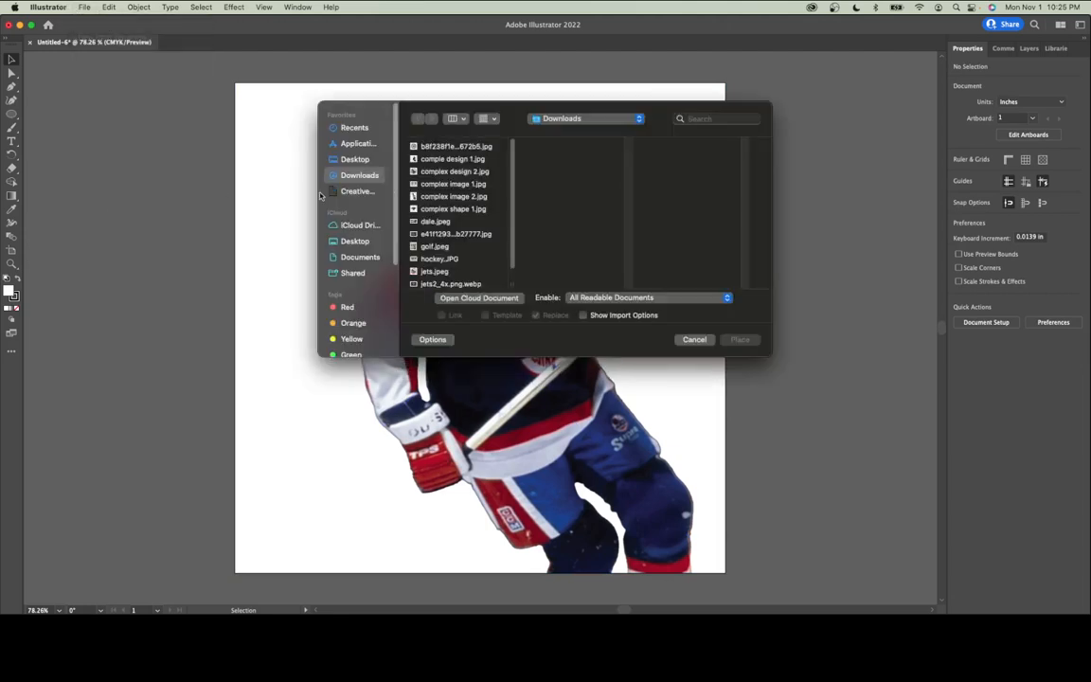
pyautogui.click(422, 173)
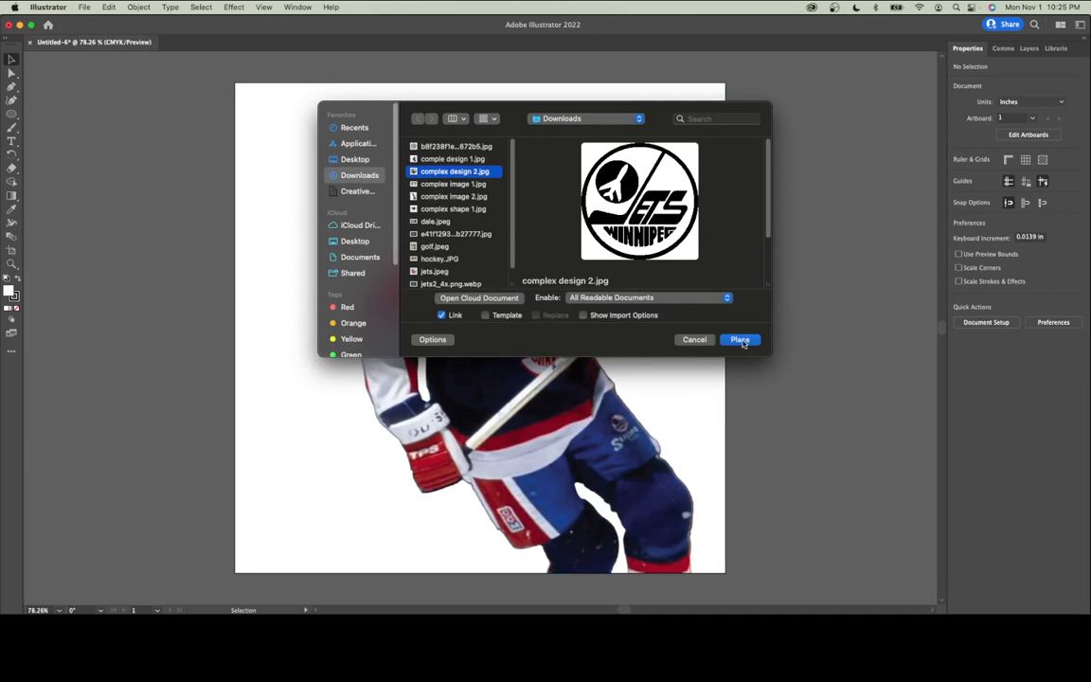
pyautogui.click(740, 339)
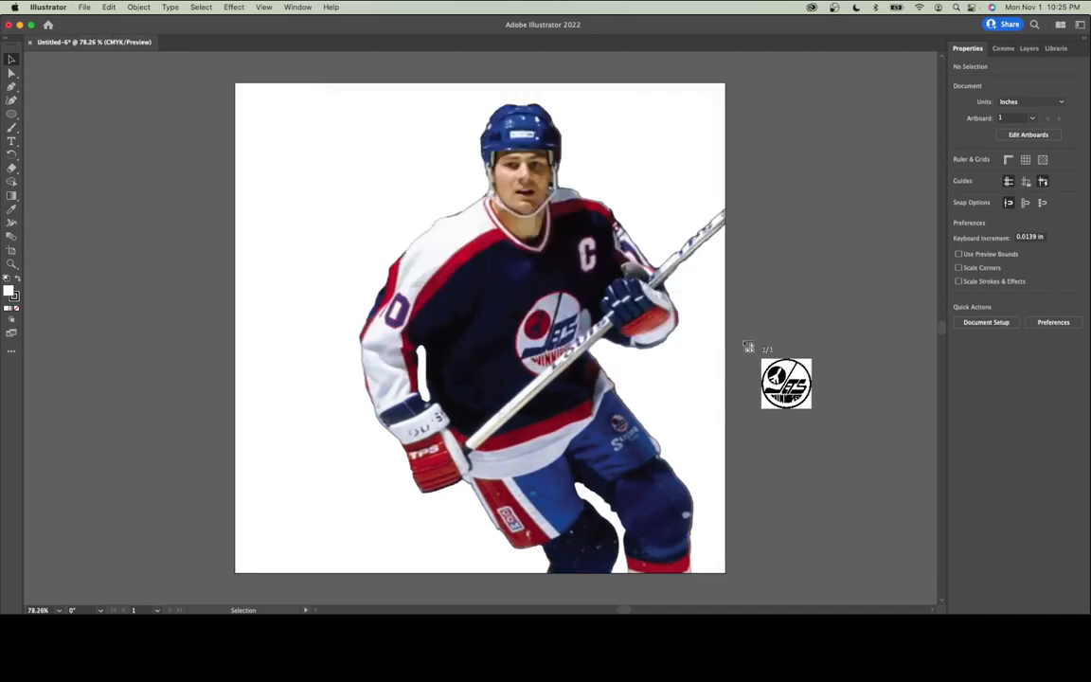
pyautogui.click(237, 86)
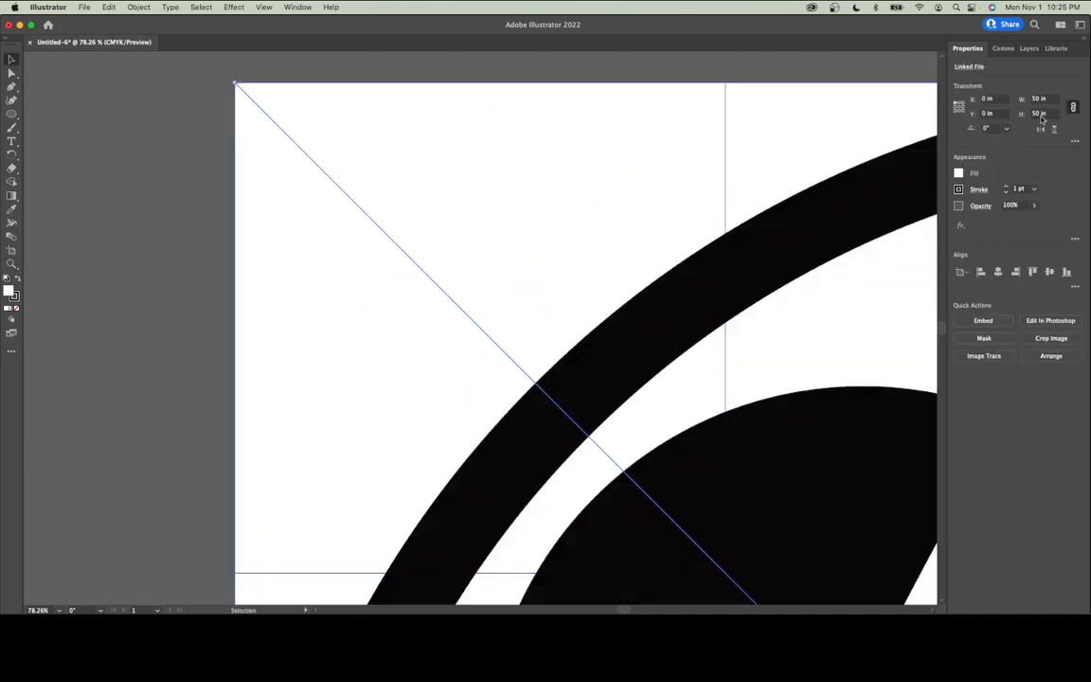
# Scale the placed Jets logo proportionally to a width of 12 in and deselect it
pyautogui.click(1042, 99)
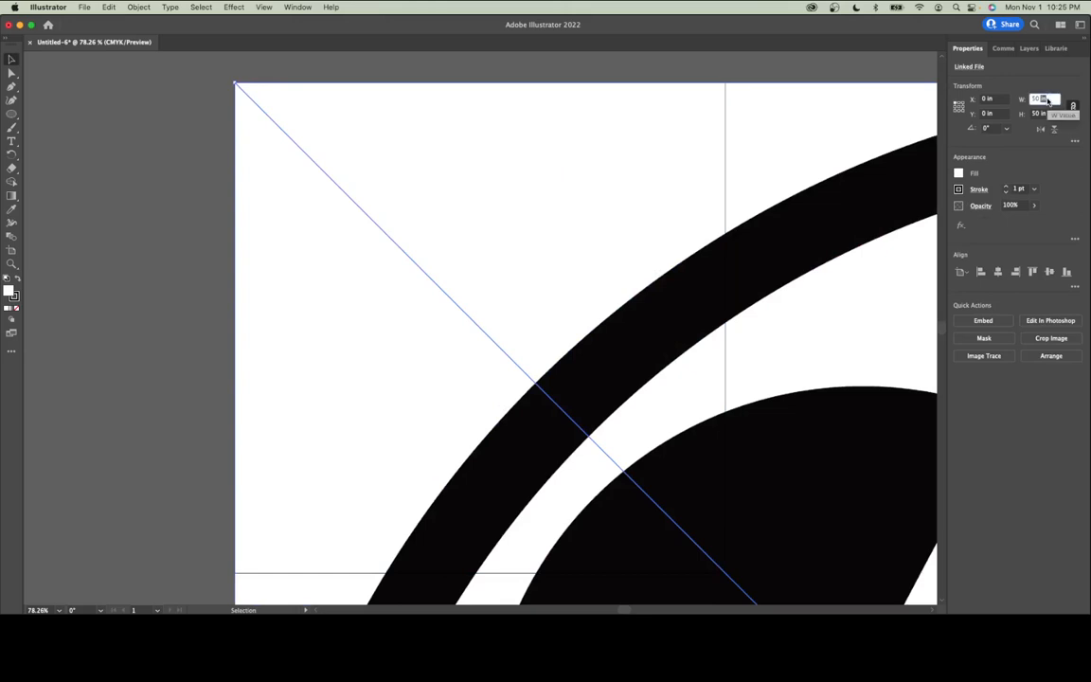
pyautogui.write('12')
pyautogui.press('Return')
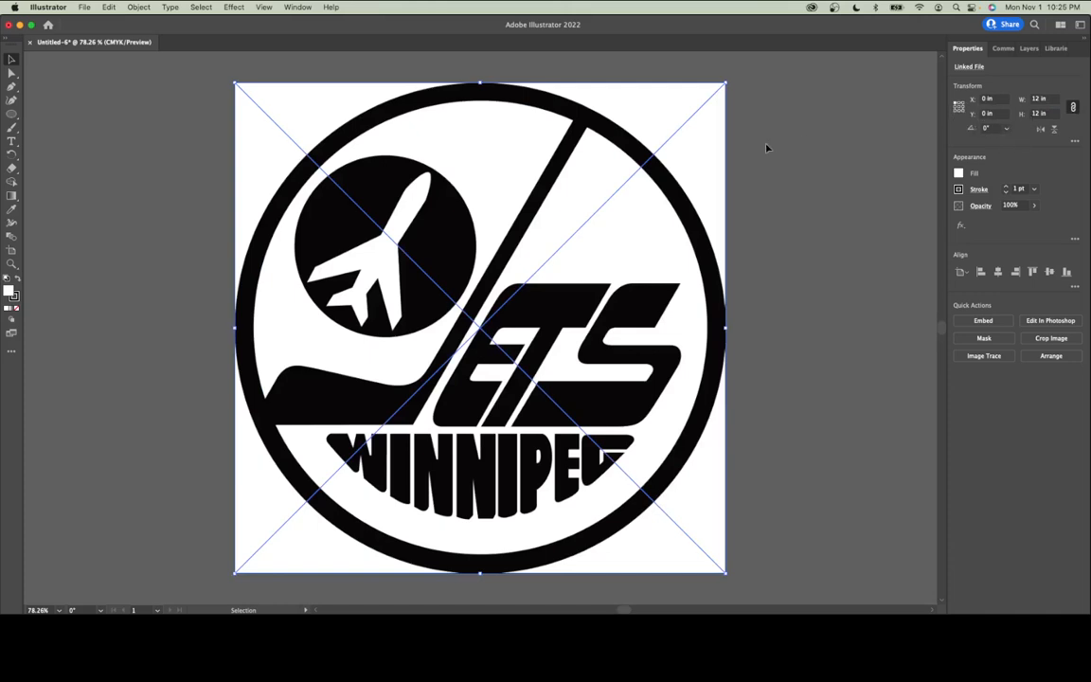
pyautogui.click(171, 153)
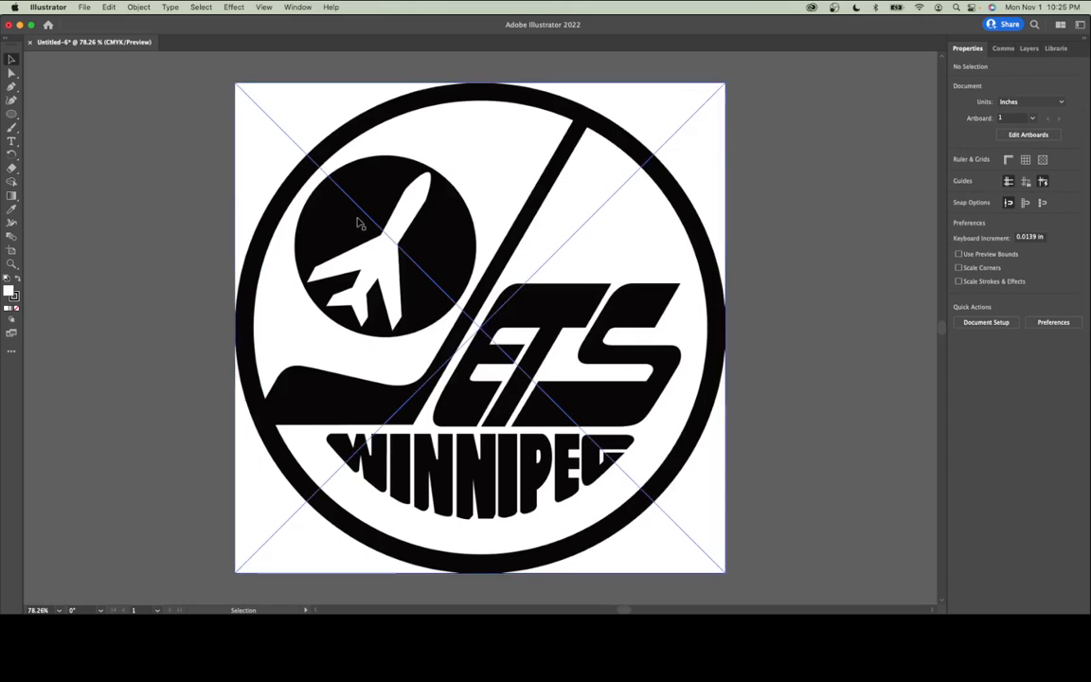
# Image Trace the placed Jets logo with the Black and White Logo preset and view it as Tracing Result with Outlines
pyautogui.click(297, 7)
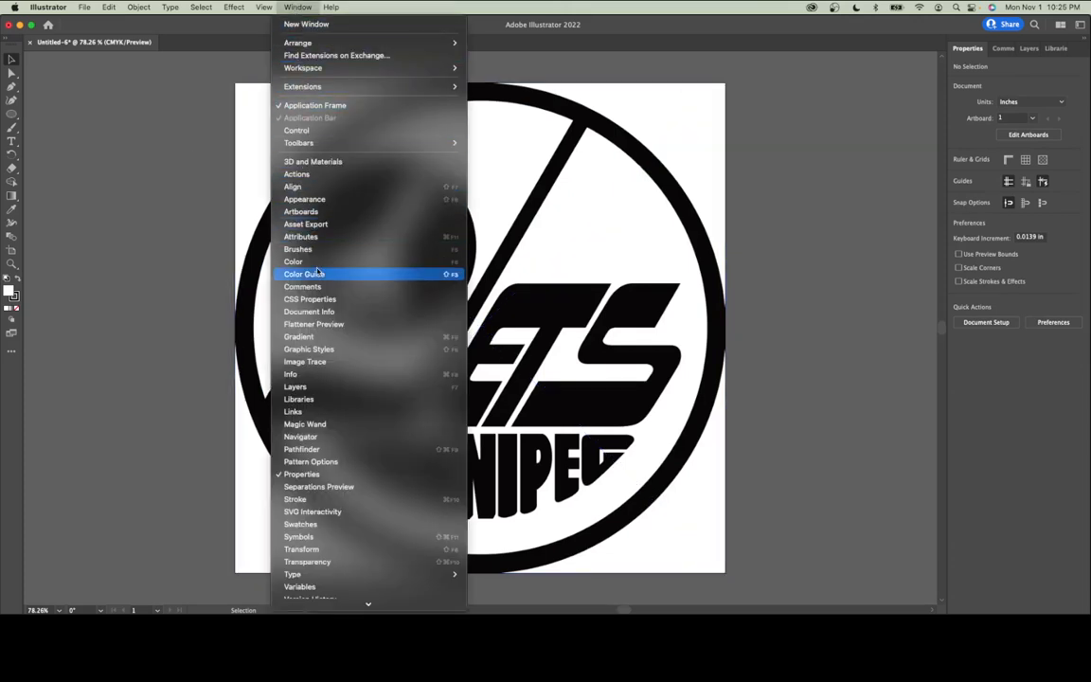
pyautogui.click(305, 362)
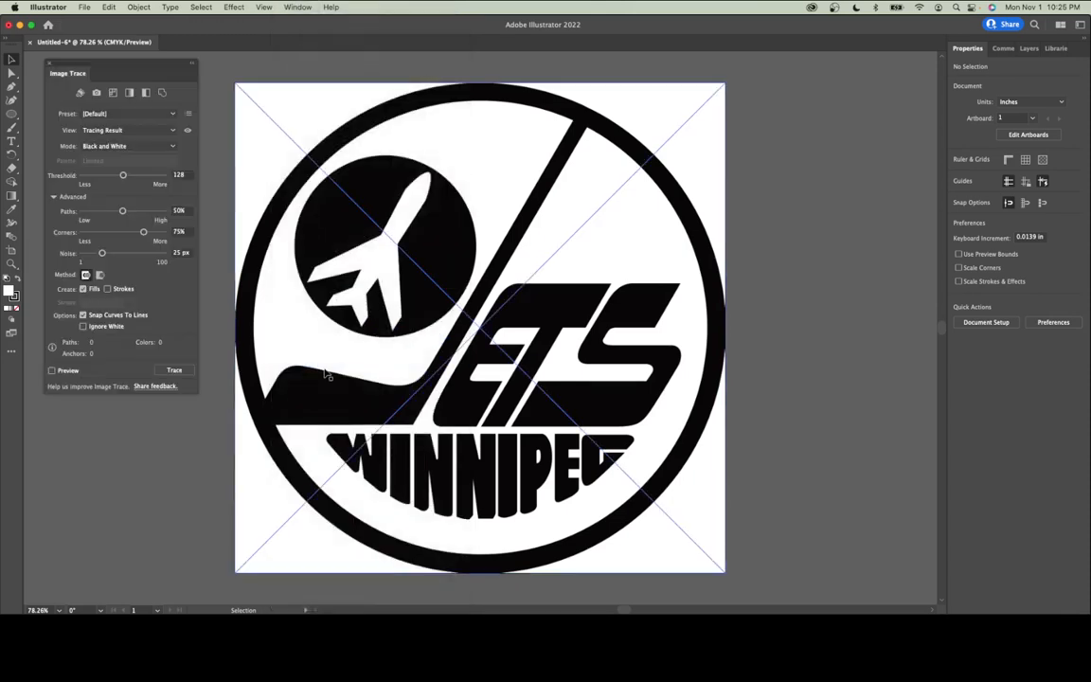
pyautogui.click(381, 144)
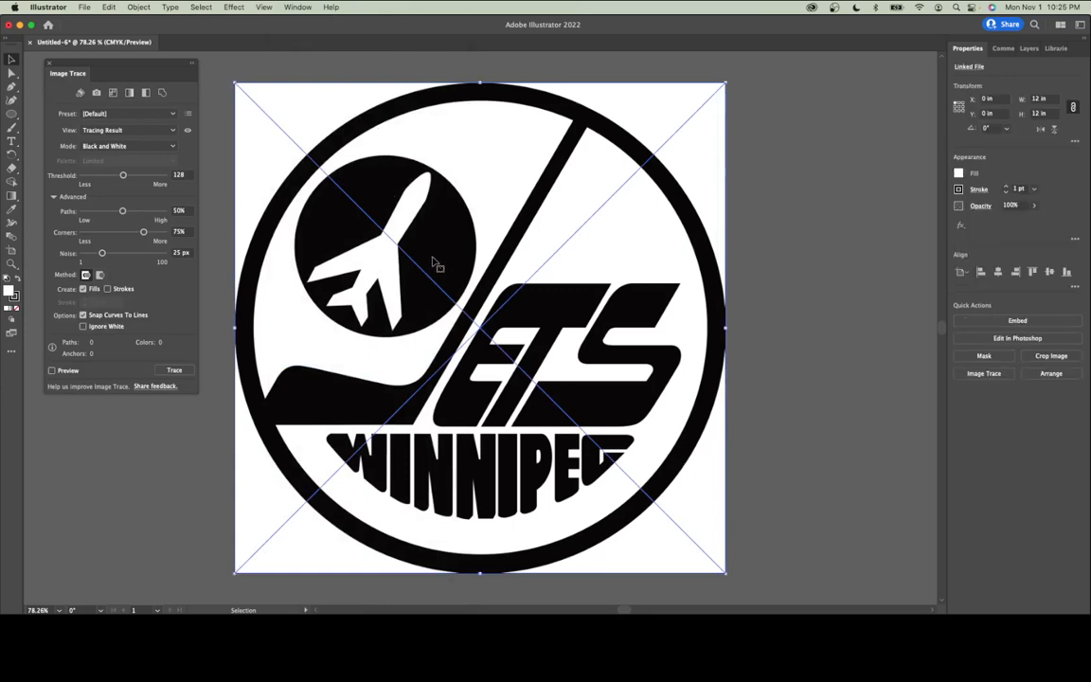
pyautogui.click(104, 113)
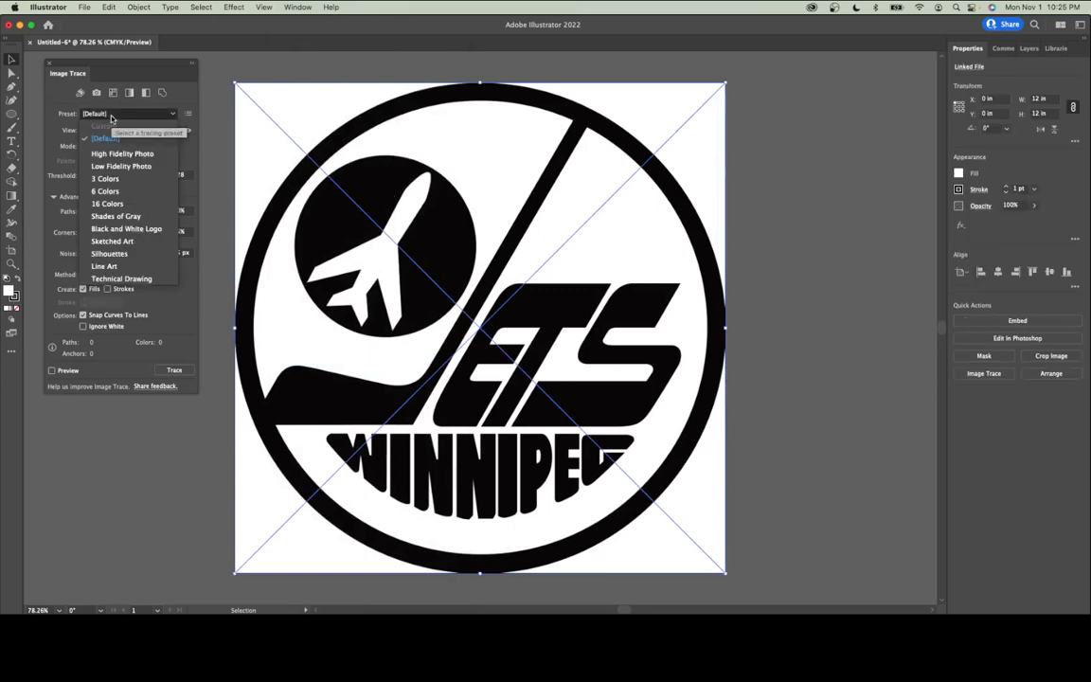
pyautogui.click(128, 229)
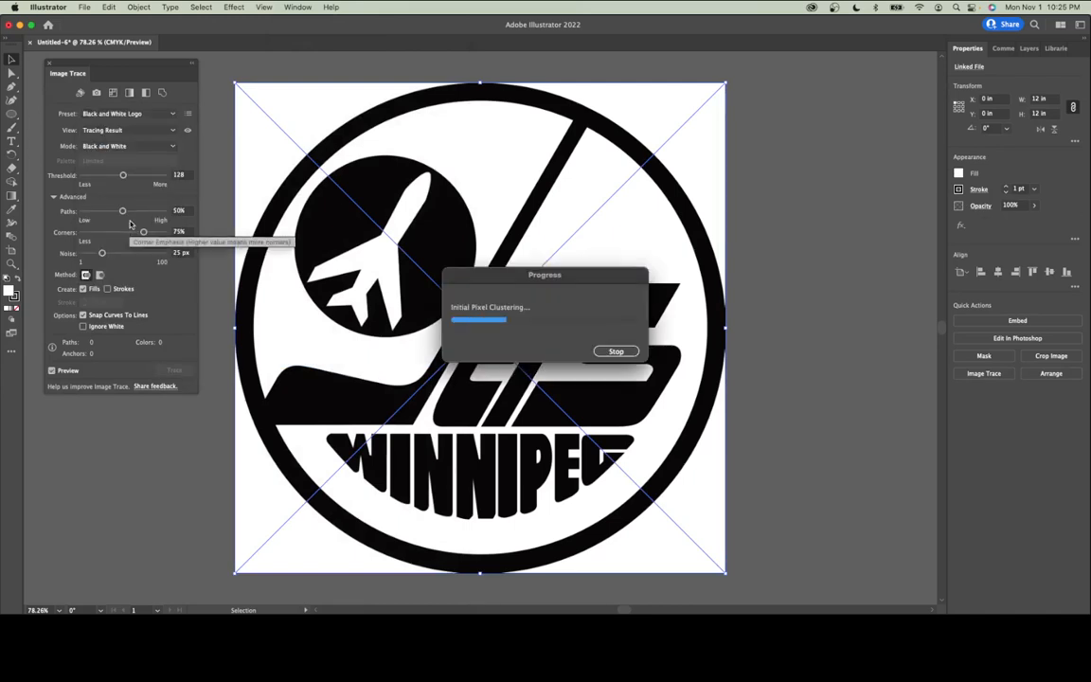
pyautogui.click(110, 132)
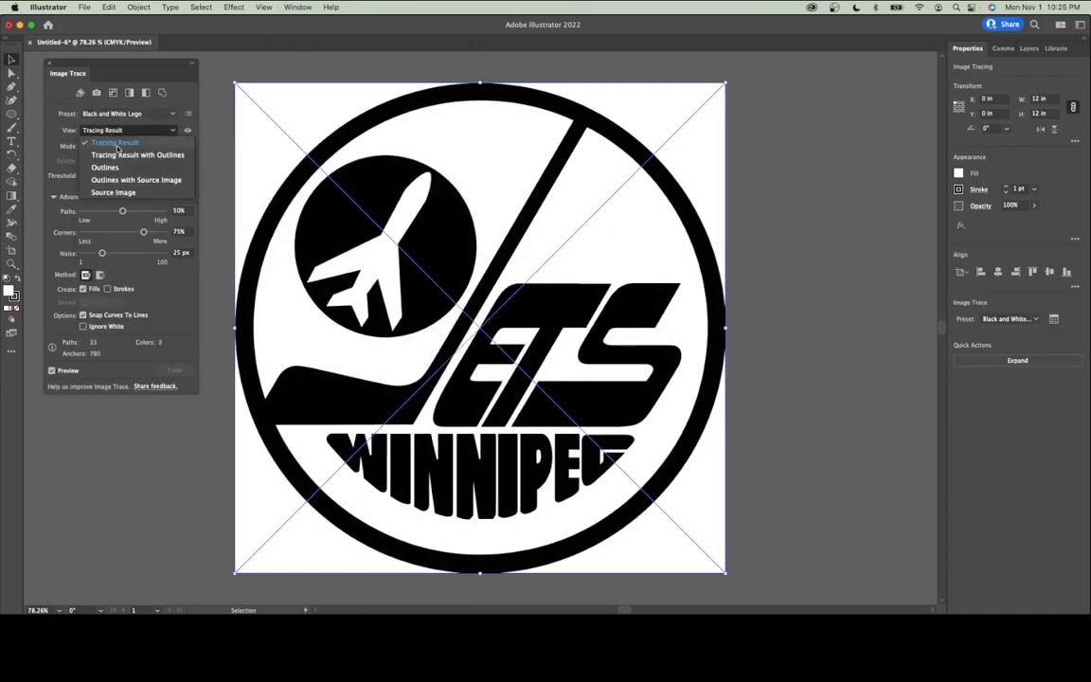
pyautogui.click(146, 155)
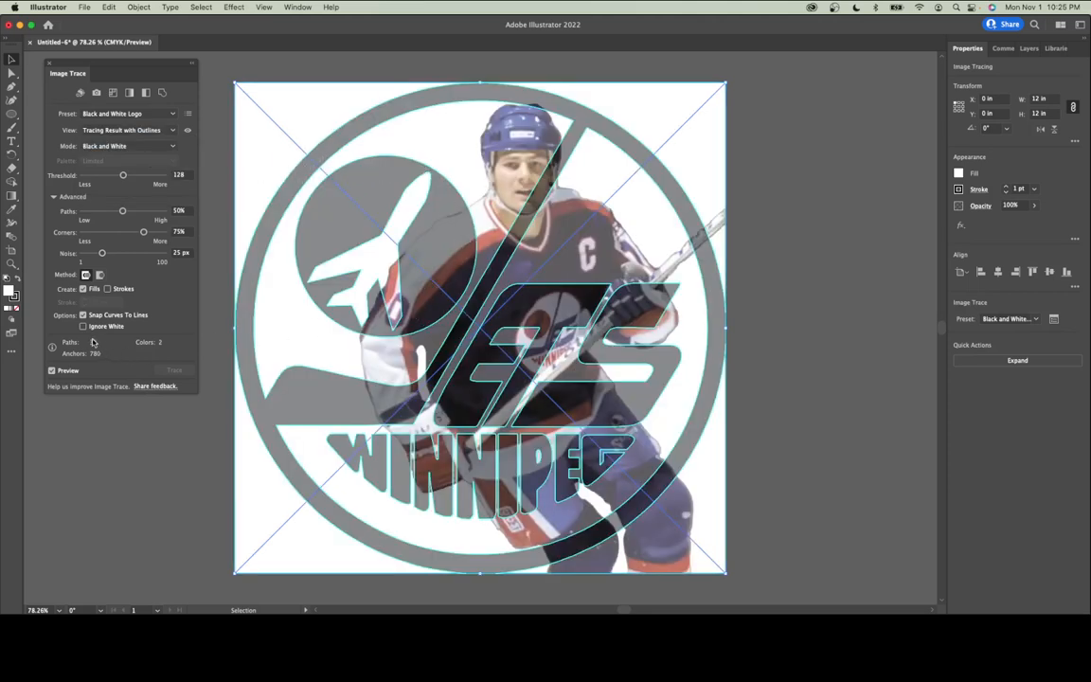
# Make the Jets logo trace ignore white, adjust its noise and paths, expand it into vector shapes and close the tracing settings
pyautogui.click(54, 197)
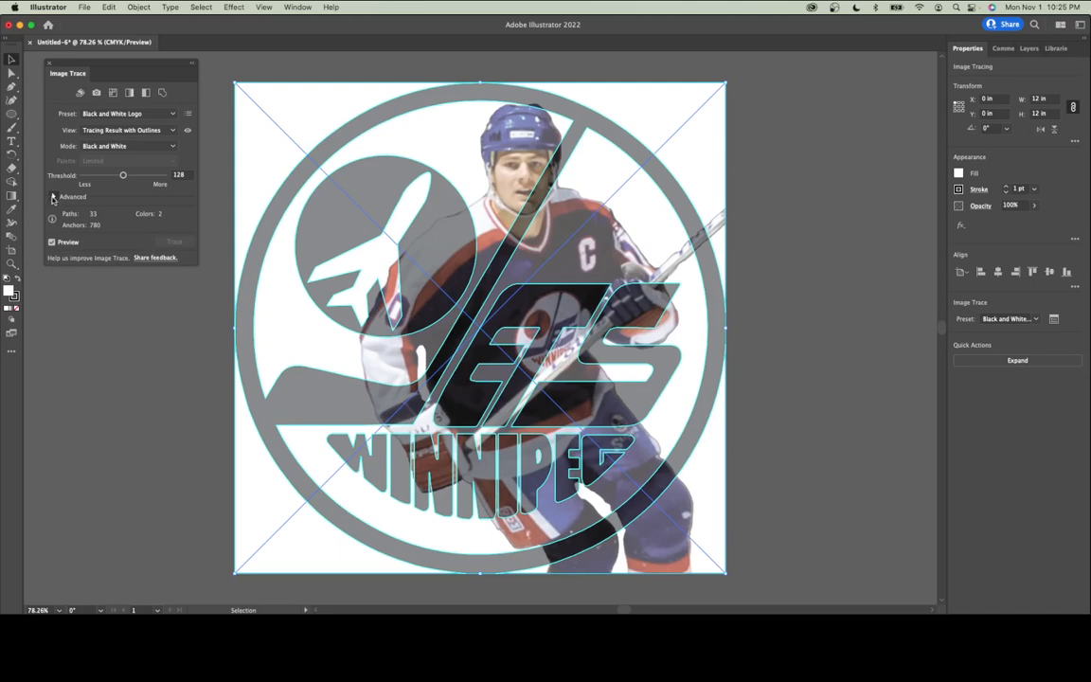
pyautogui.click(54, 197)
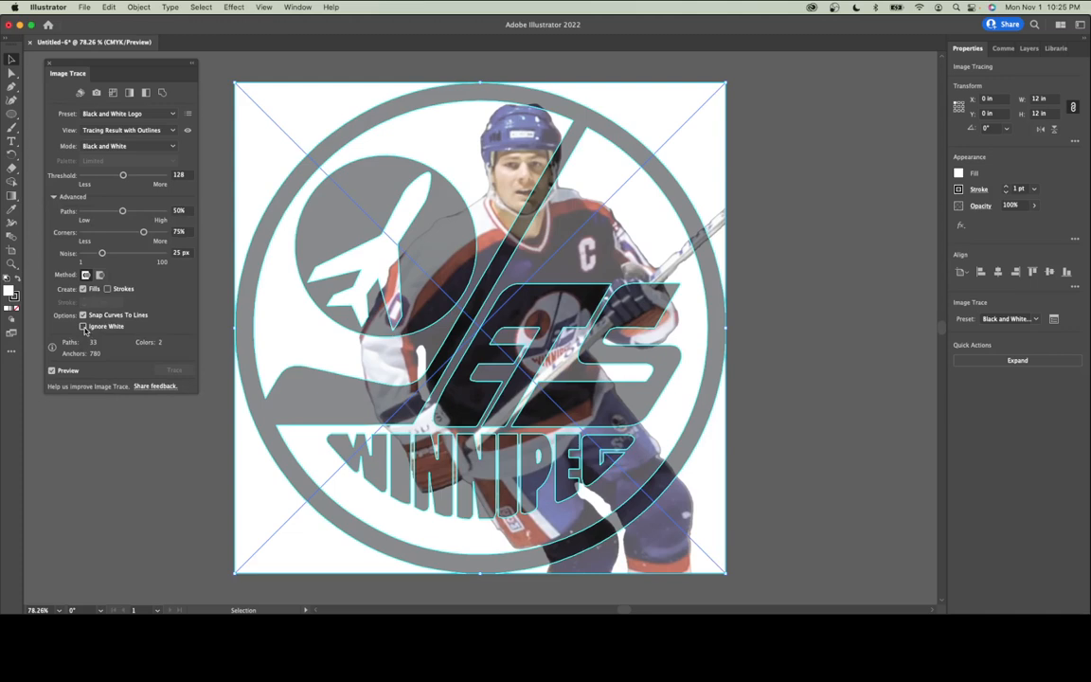
pyautogui.click(82, 326)
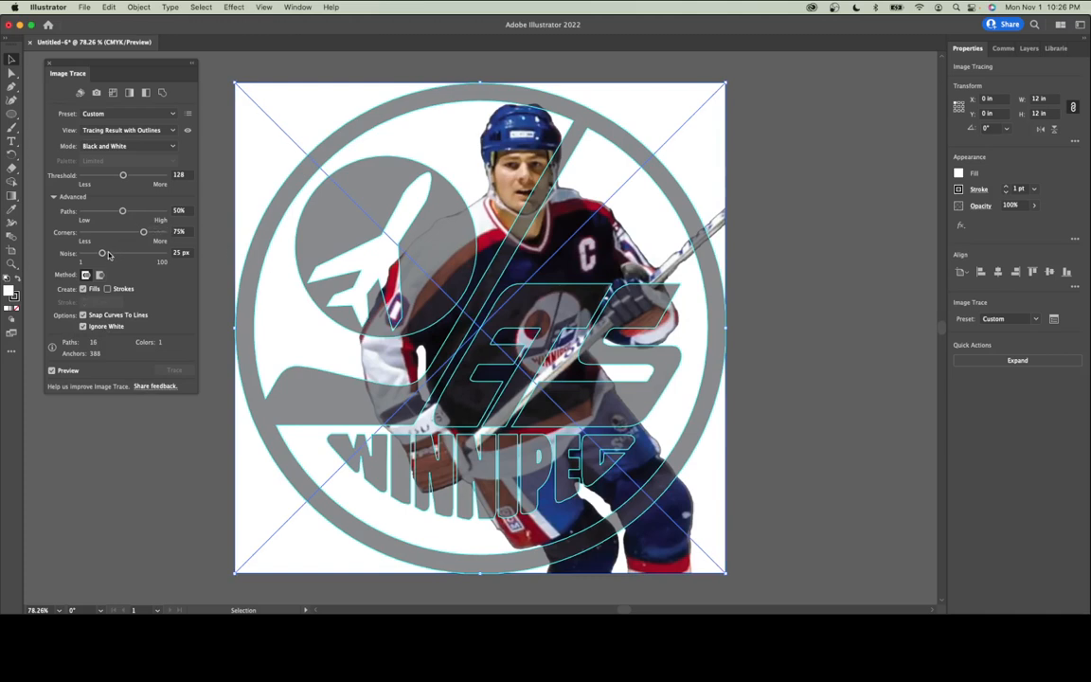
pyautogui.moveTo(108, 255); pyautogui.dragTo(58, 234)
pyautogui.moveTo(123, 212); pyautogui.dragTo(142, 216)
pyautogui.click(1032, 361)
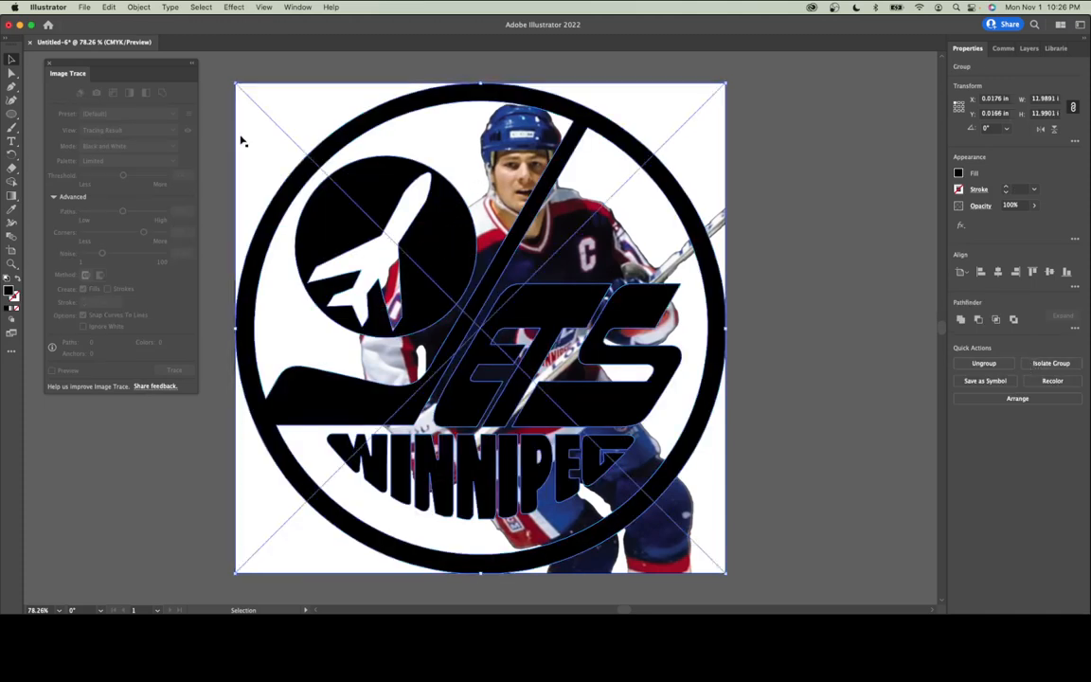
pyautogui.click(50, 65)
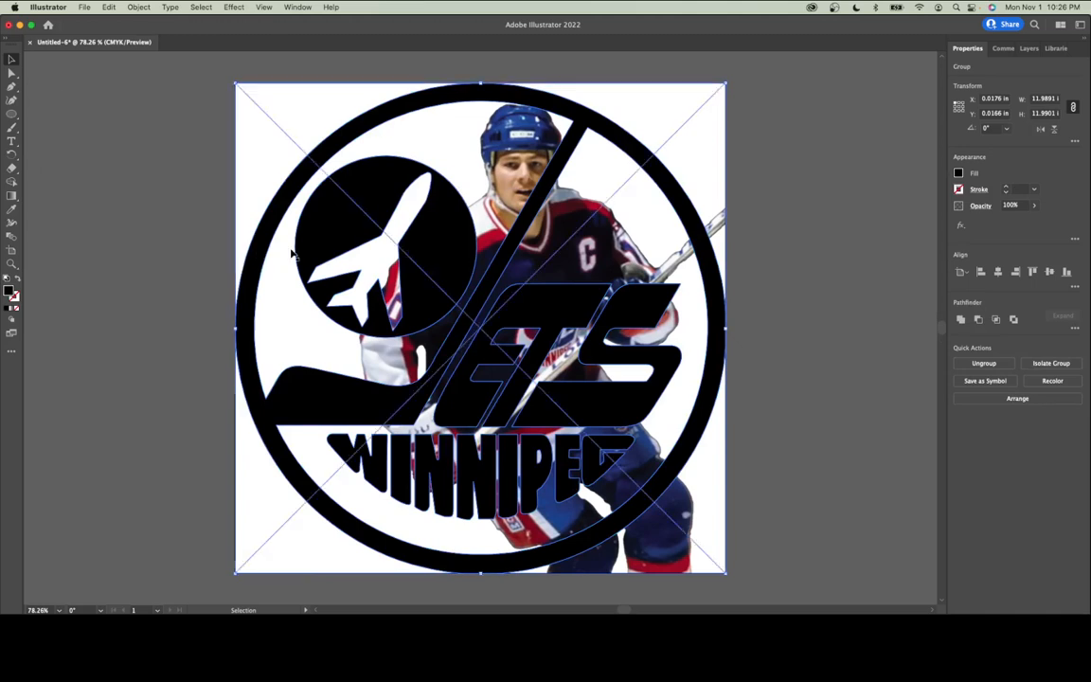
# Nudge the linked hockey player image left to an X position of -0.6389 in and deselect it
pyautogui.click(511, 171)
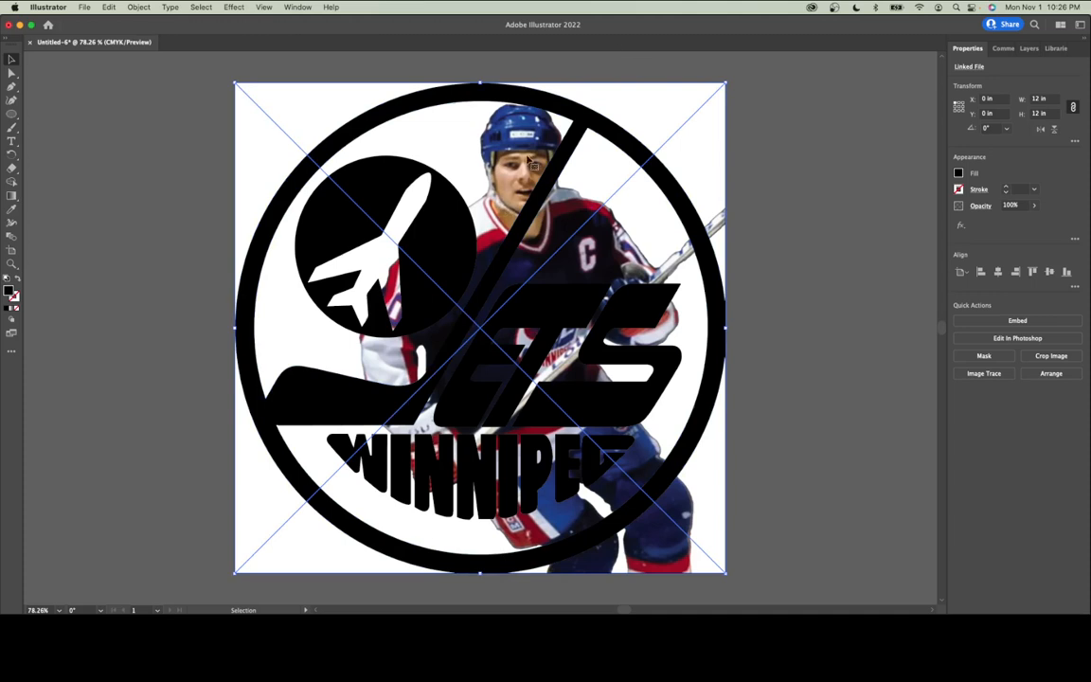
pyautogui.click(786, 105)
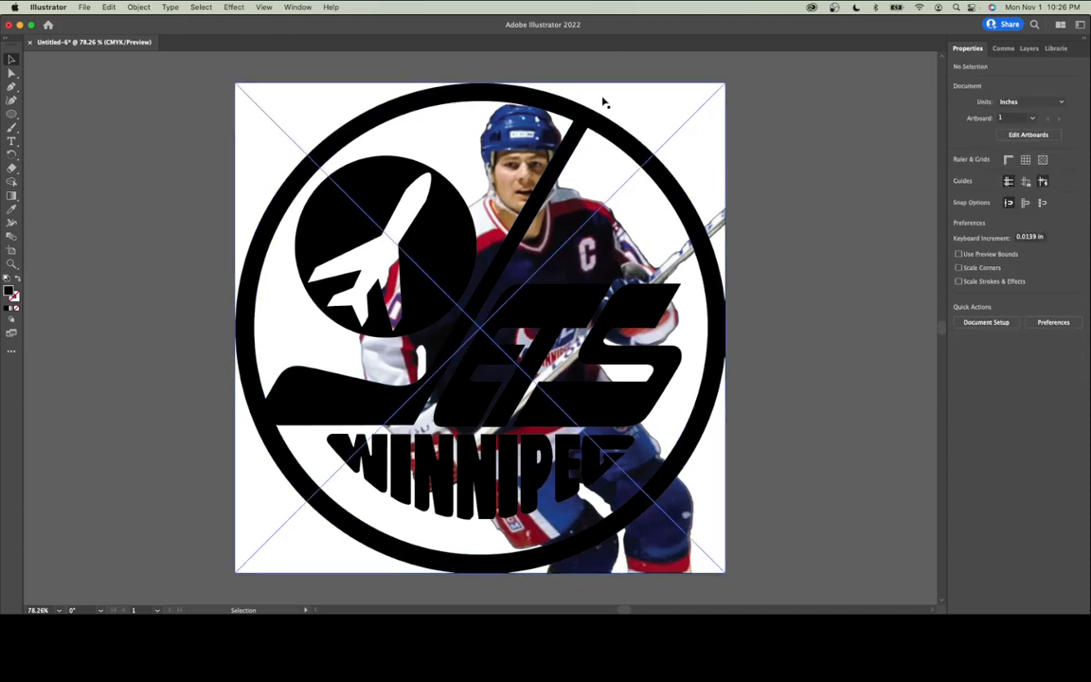
pyautogui.click(634, 107)
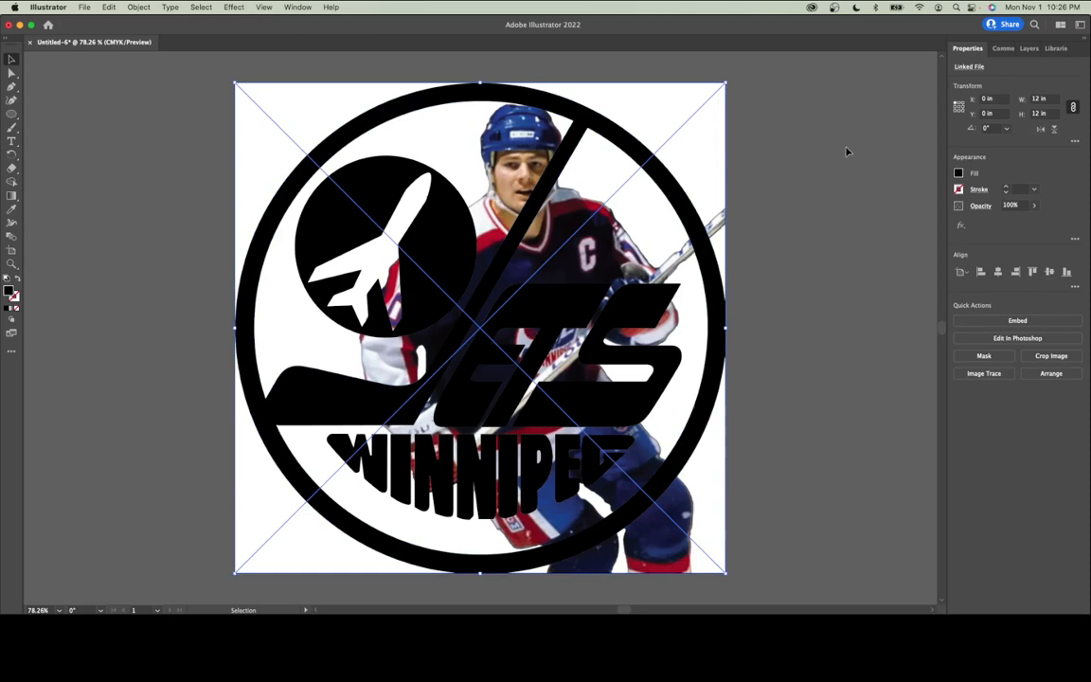
pyautogui.press('Left')
pyautogui.press('Left')
pyautogui.press('Left')
pyautogui.press('Left')
pyautogui.press('Left')
pyautogui.press('Left')
pyautogui.press('Left')
pyautogui.press('Left')
pyautogui.press('Left')
pyautogui.press('Left')
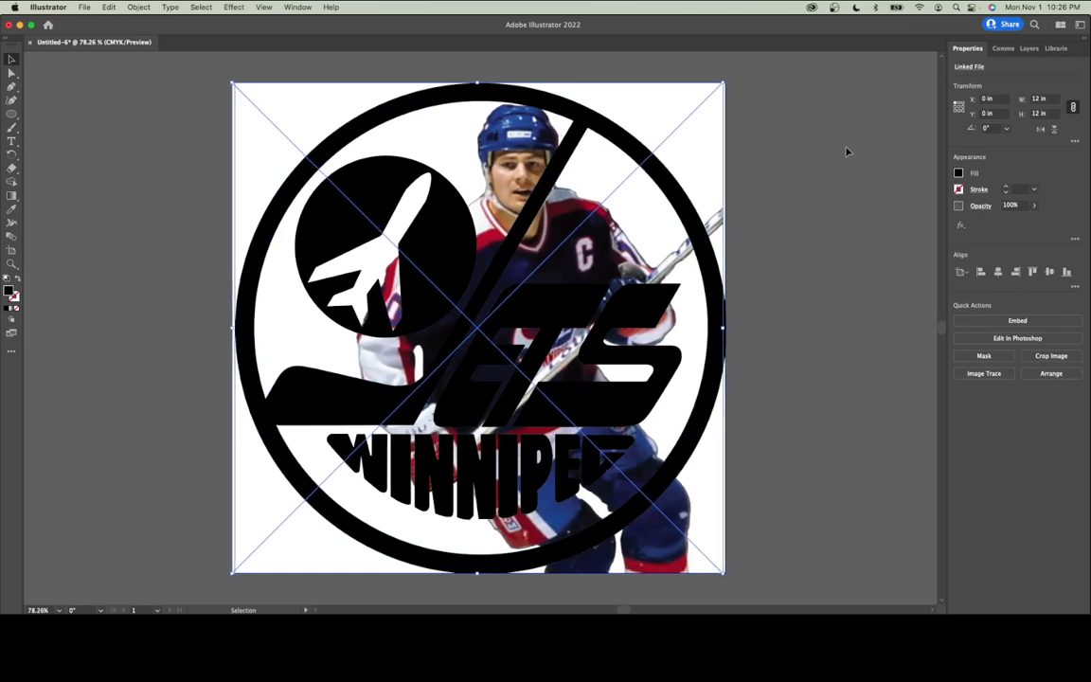
pyautogui.press('Left')
pyautogui.press('Left')
pyautogui.press('Left')
pyautogui.press('Left')
pyautogui.press('Left')
pyautogui.press('Left')
pyautogui.press('Left')
pyautogui.press('Left')
pyautogui.press('Left')
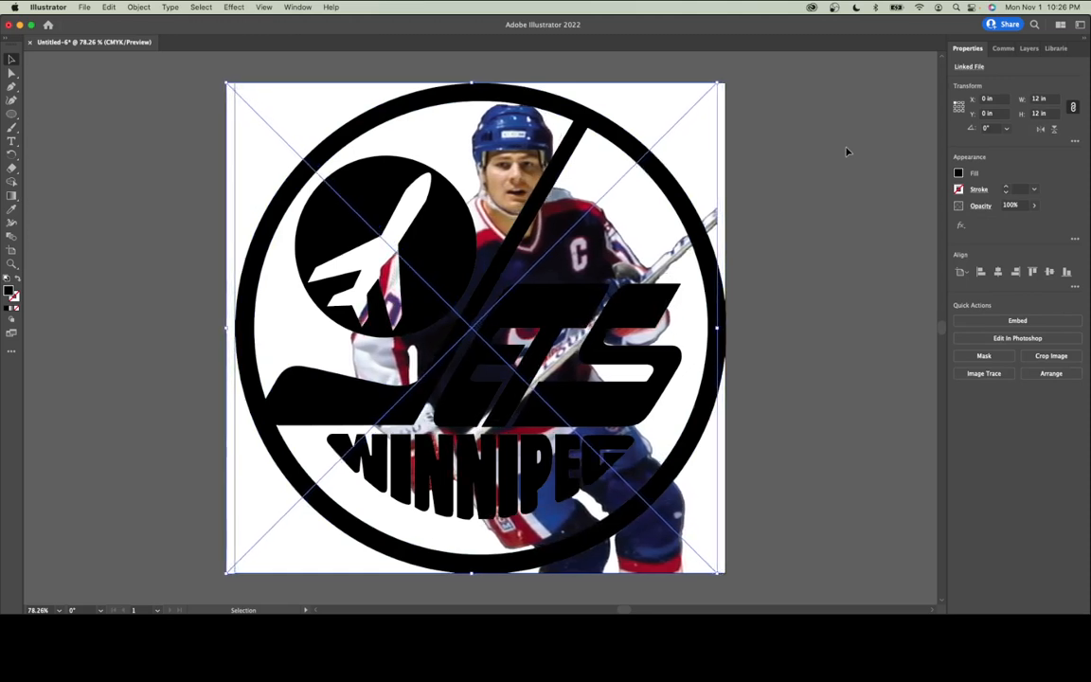
pyautogui.press('Left')
pyautogui.press('Left')
pyautogui.press('Left')
pyautogui.press('Left')
pyautogui.press('Left')
pyautogui.press('Left')
pyautogui.press('Left')
pyautogui.press('Left')
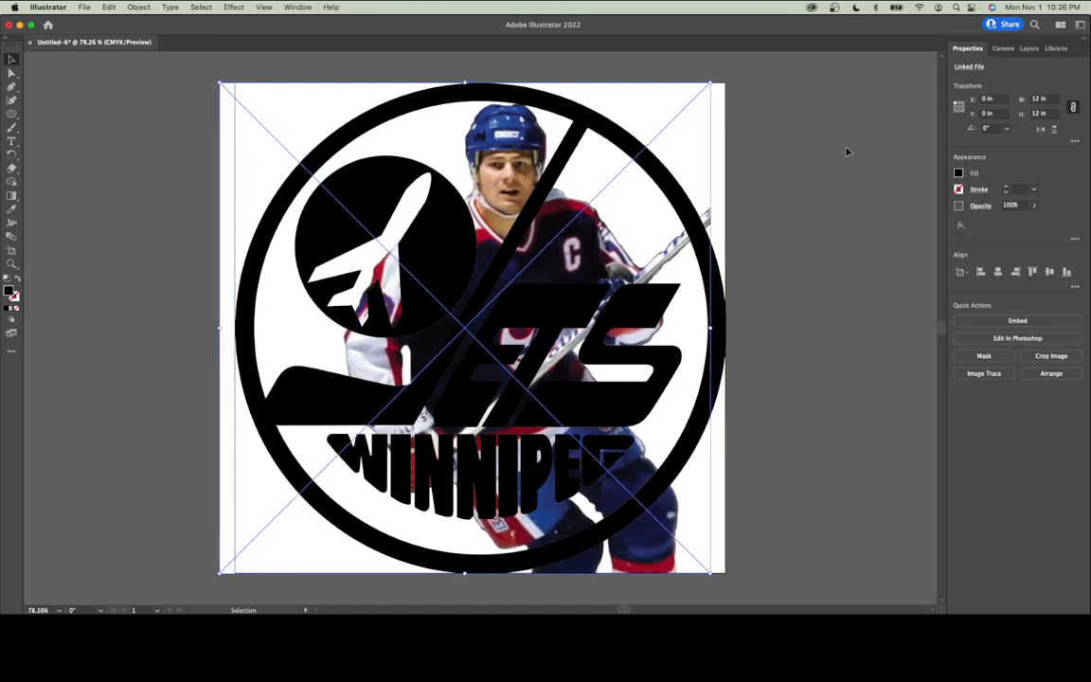
pyautogui.press('Left')
pyautogui.press('Left')
pyautogui.press('Left')
pyautogui.press('Left')
pyautogui.press('Left')
pyautogui.press('Left')
pyautogui.press('Left')
pyautogui.press('Left')
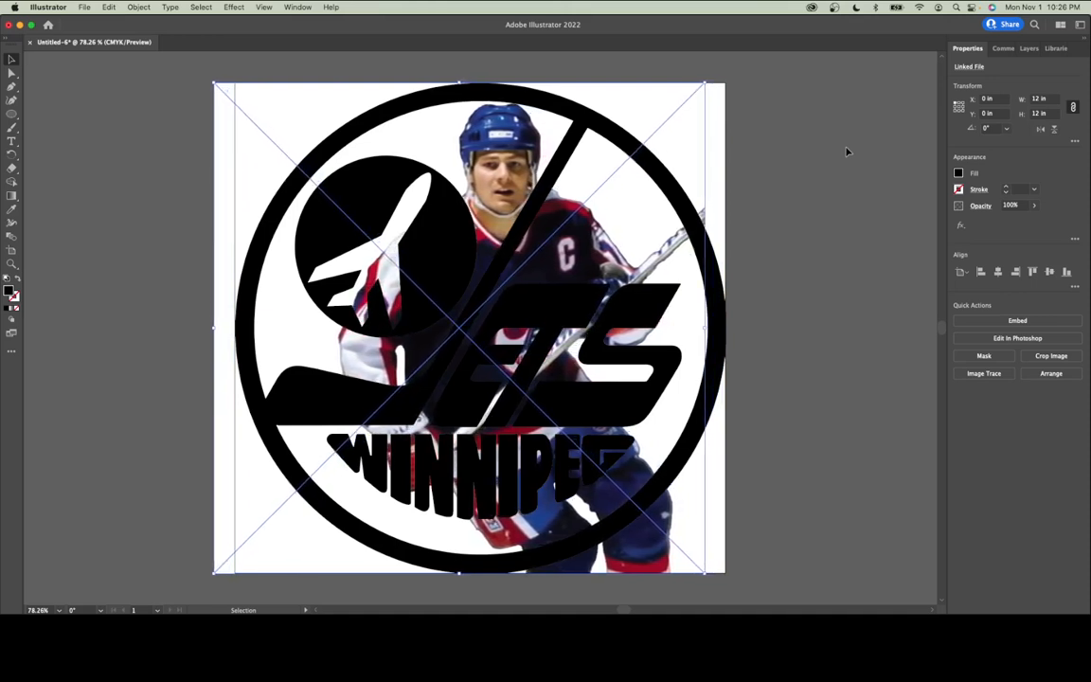
pyautogui.press('Left')
pyautogui.press('Left')
pyautogui.press('Left')
pyautogui.press('Left')
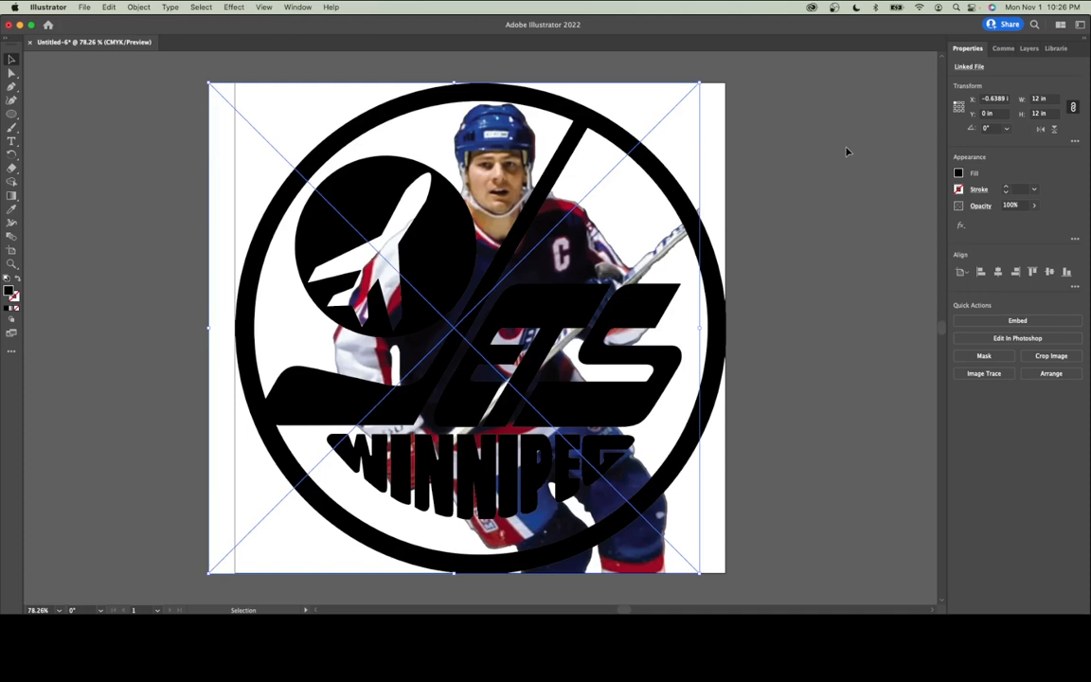
pyautogui.click(841, 157)
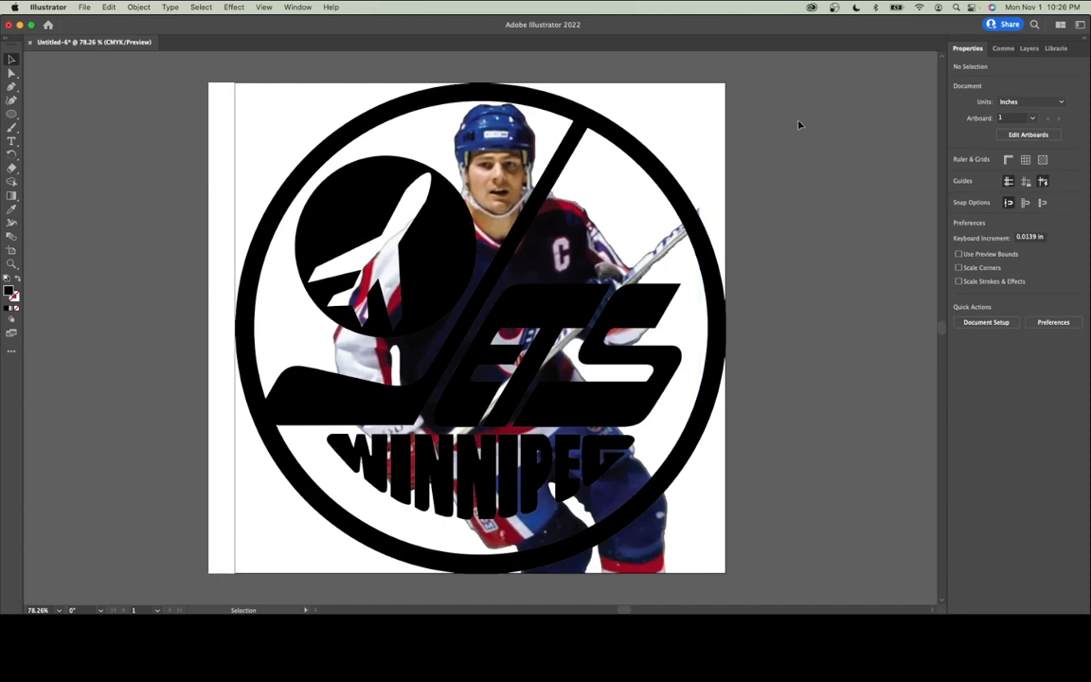
# Set the fill of the expanded Jets logo group to None
pyautogui.click(583, 127)
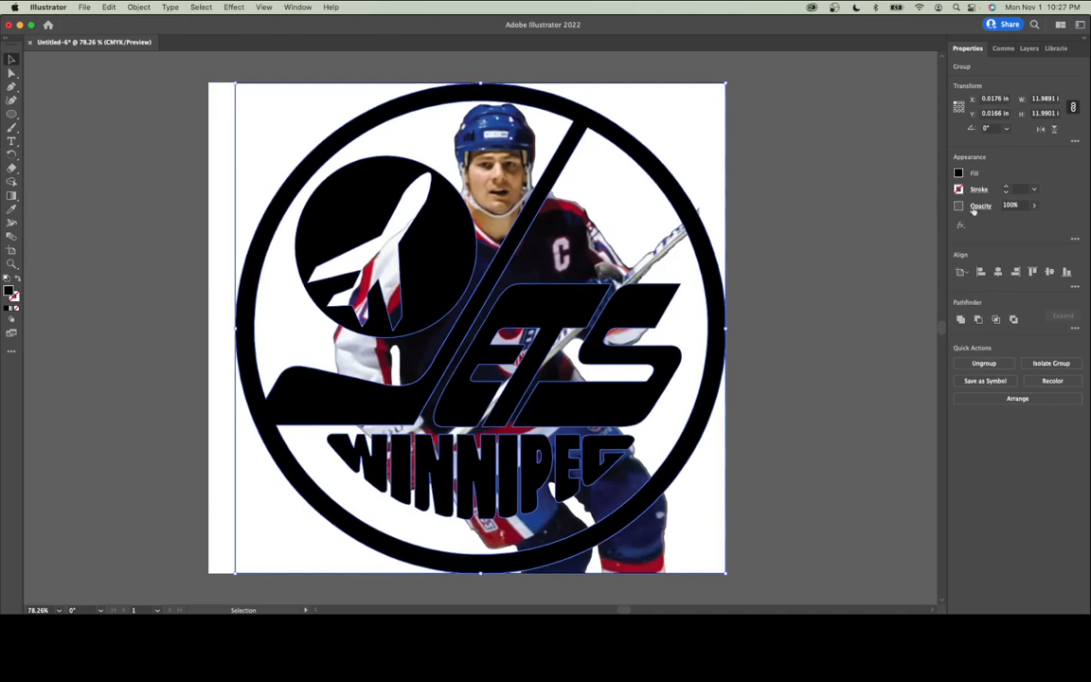
pyautogui.click(958, 173)
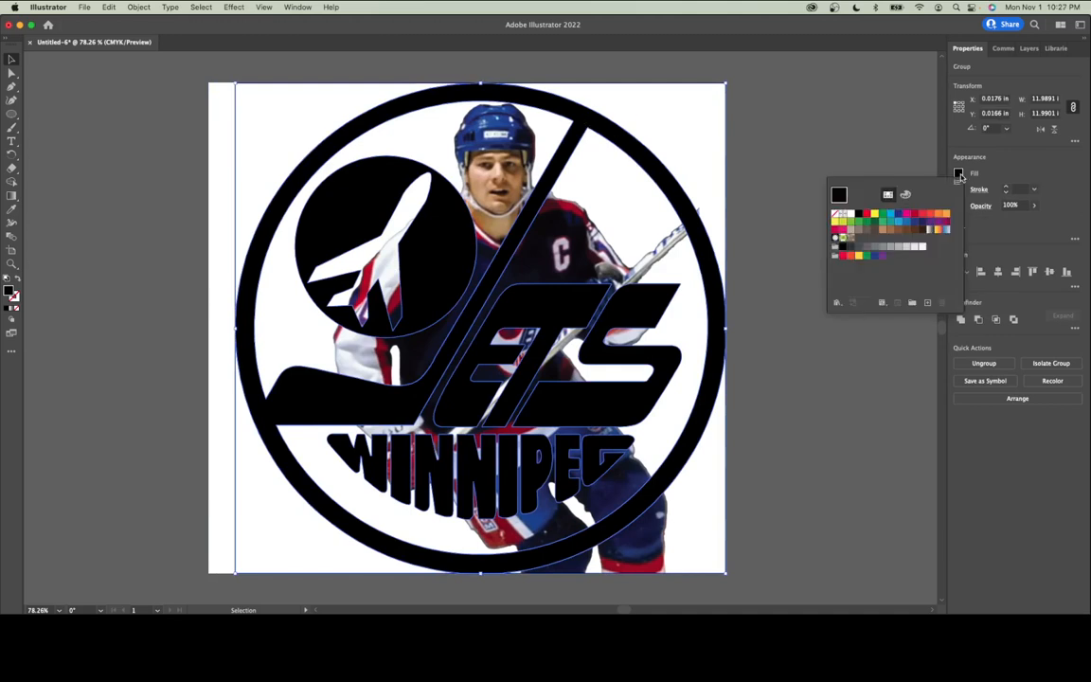
pyautogui.click(836, 216)
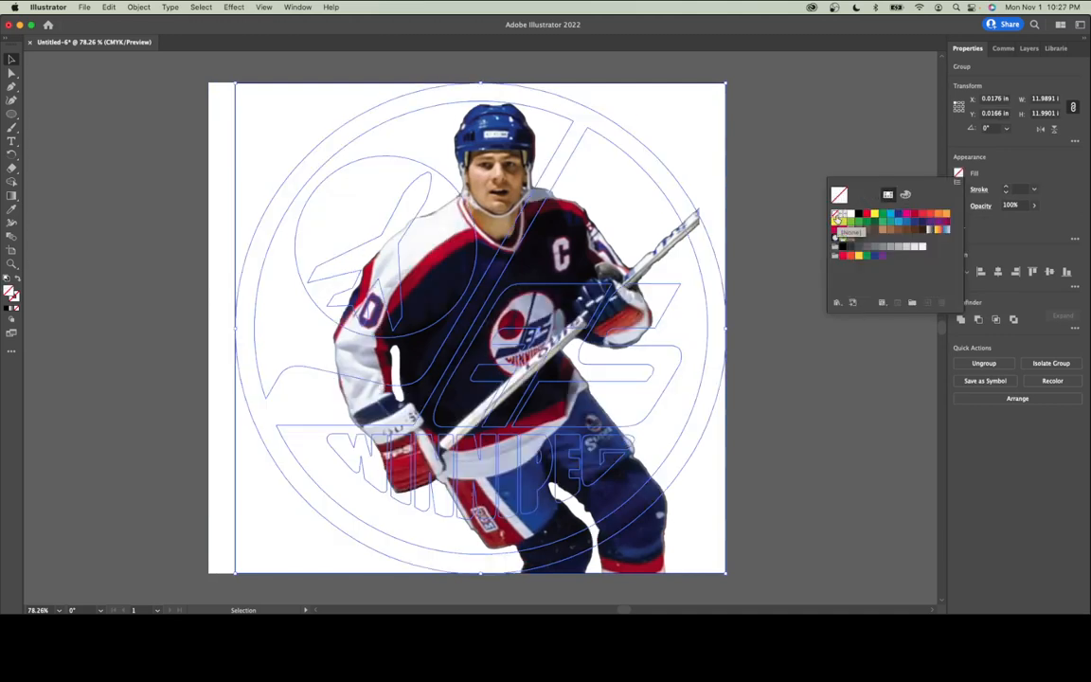
# Give the Jets logo group a 0.25 pt blue stroke and deselect it
pyautogui.click(1032, 190)
pyautogui.click(1033, 189)
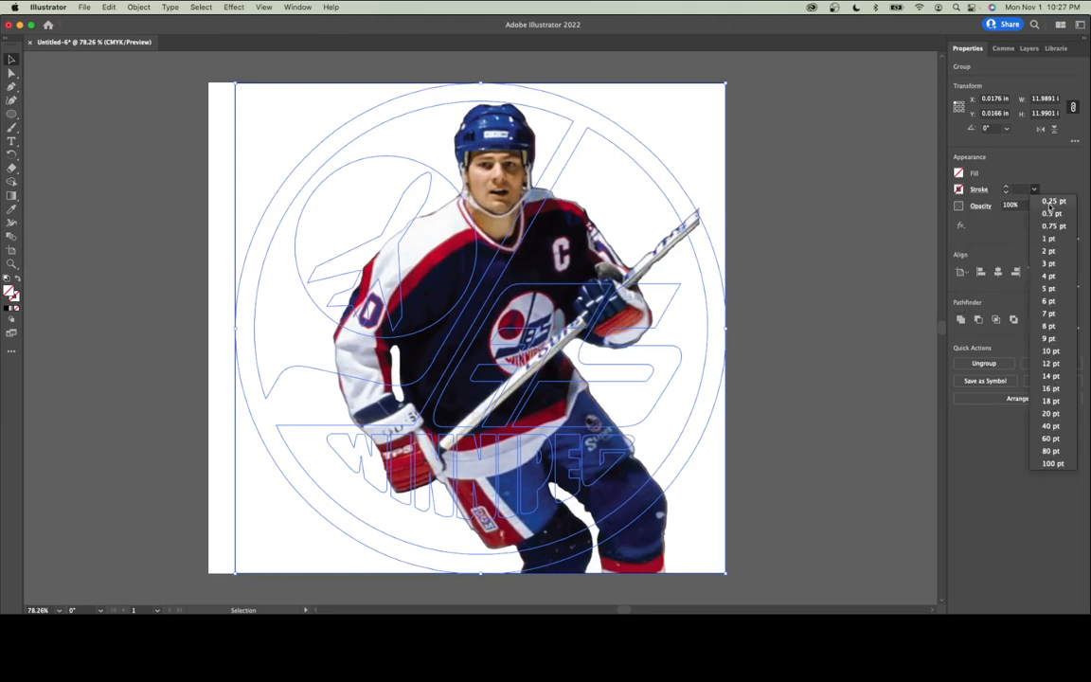
pyautogui.click(1053, 203)
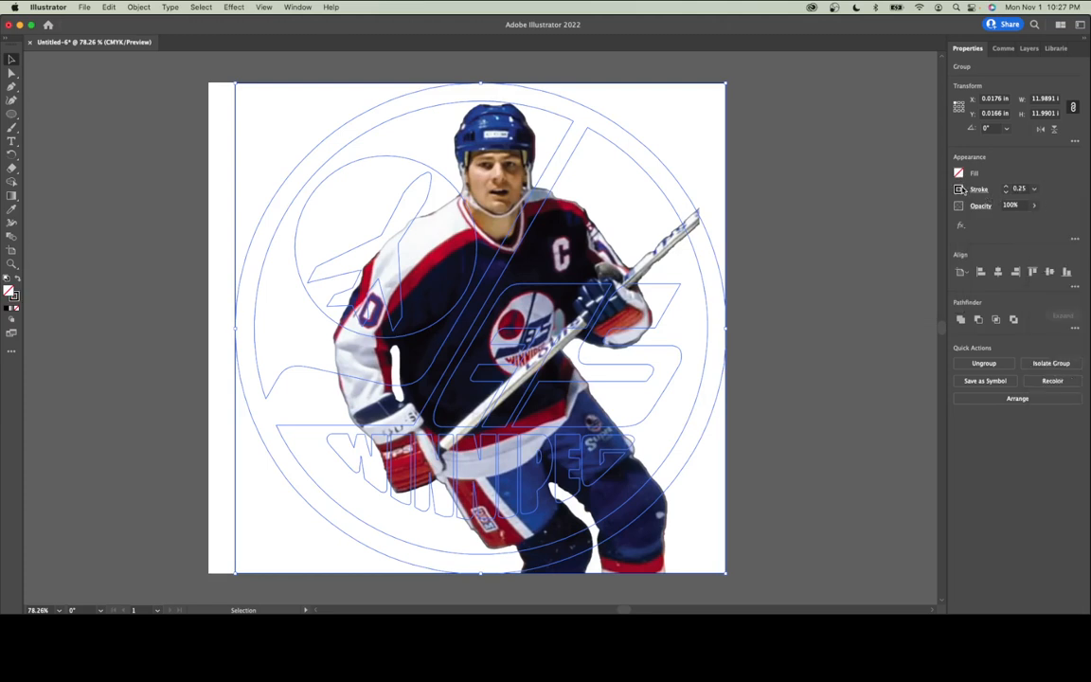
pyautogui.click(961, 189)
pyautogui.click(898, 231)
pyautogui.click(782, 142)
pyautogui.click(785, 150)
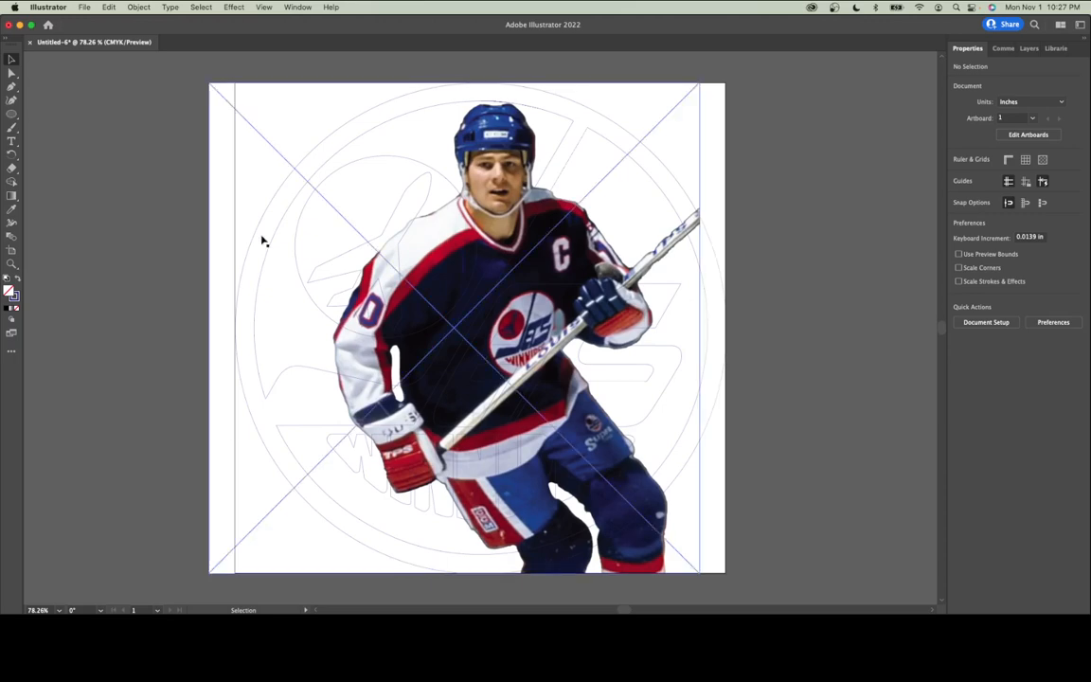
# Try a black fill on the outlined Jets logo group, undo it and deselect the logo
pyautogui.click(314, 177)
pyautogui.click(313, 177)
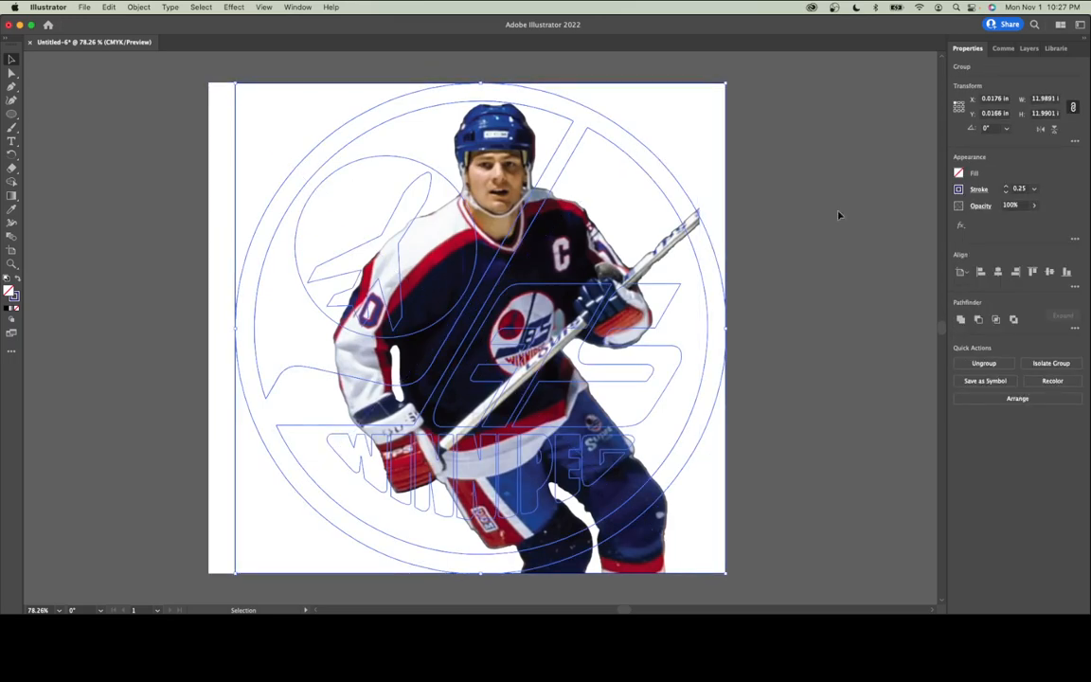
pyautogui.click(958, 173)
pyautogui.click(861, 216)
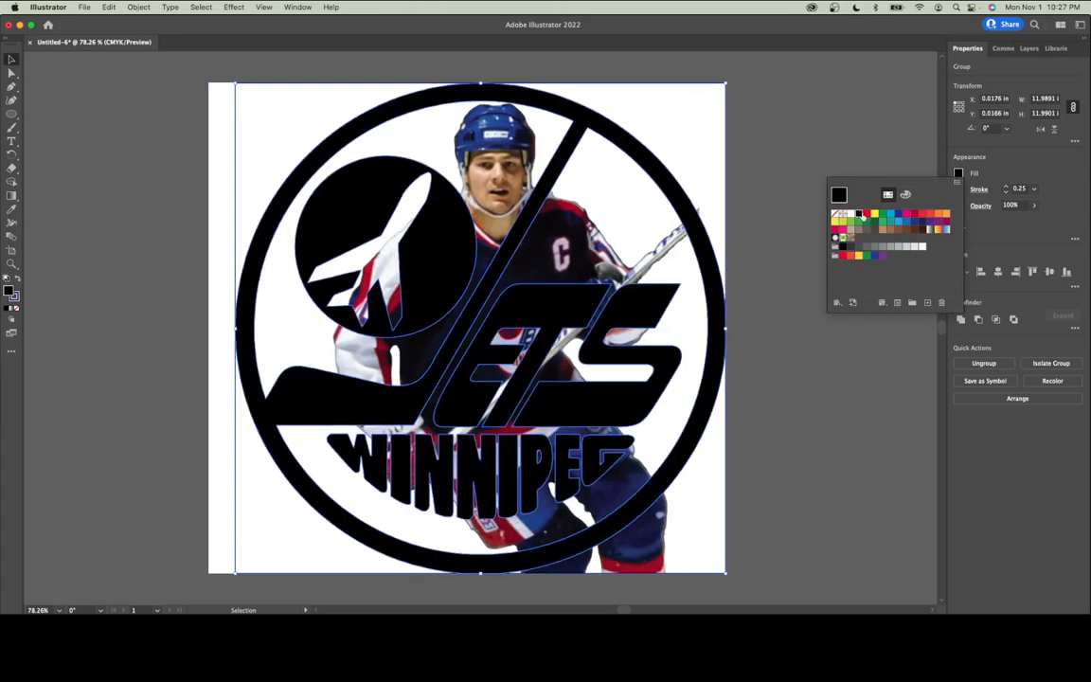
pyautogui.click(825, 141)
pyautogui.click(825, 142)
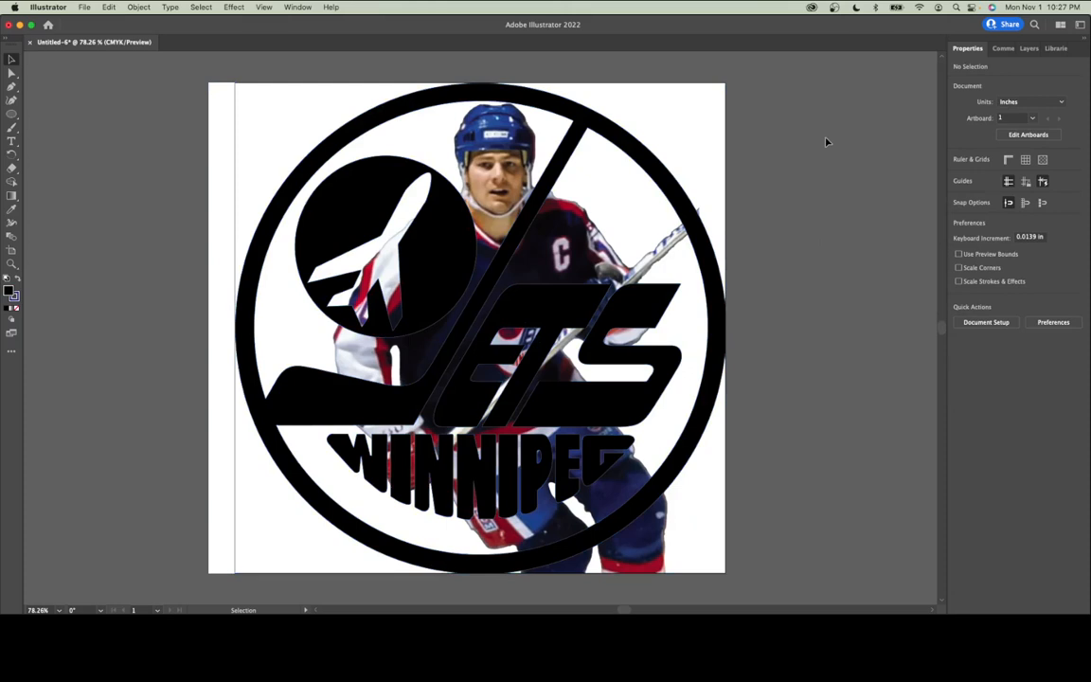
pyautogui.press('super+z')
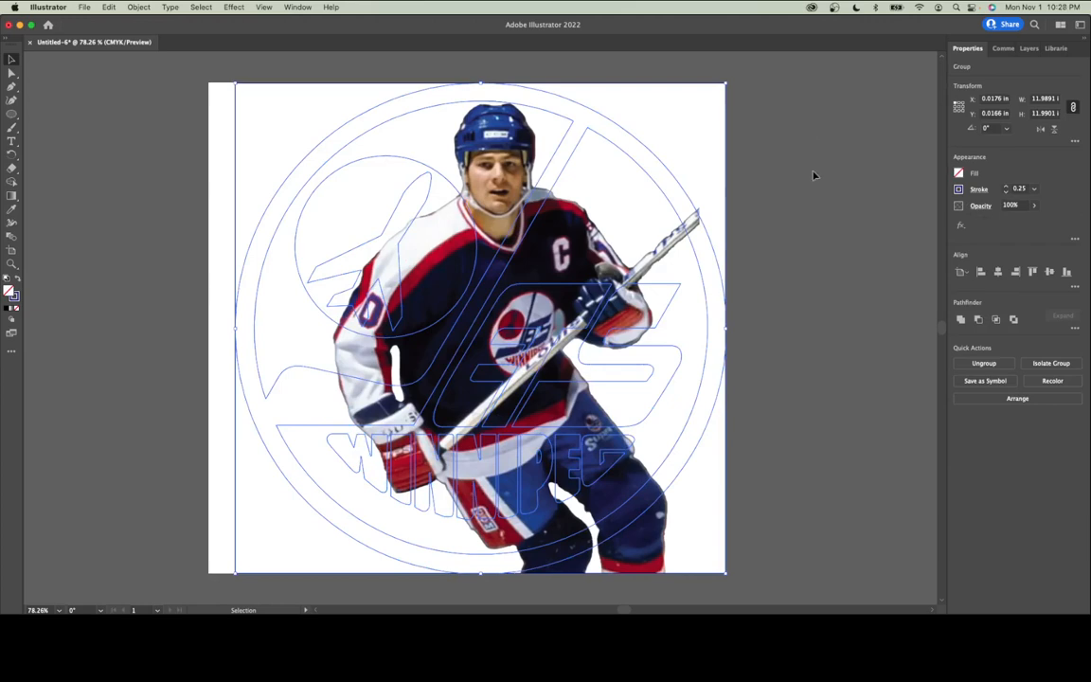
pyautogui.click(812, 175)
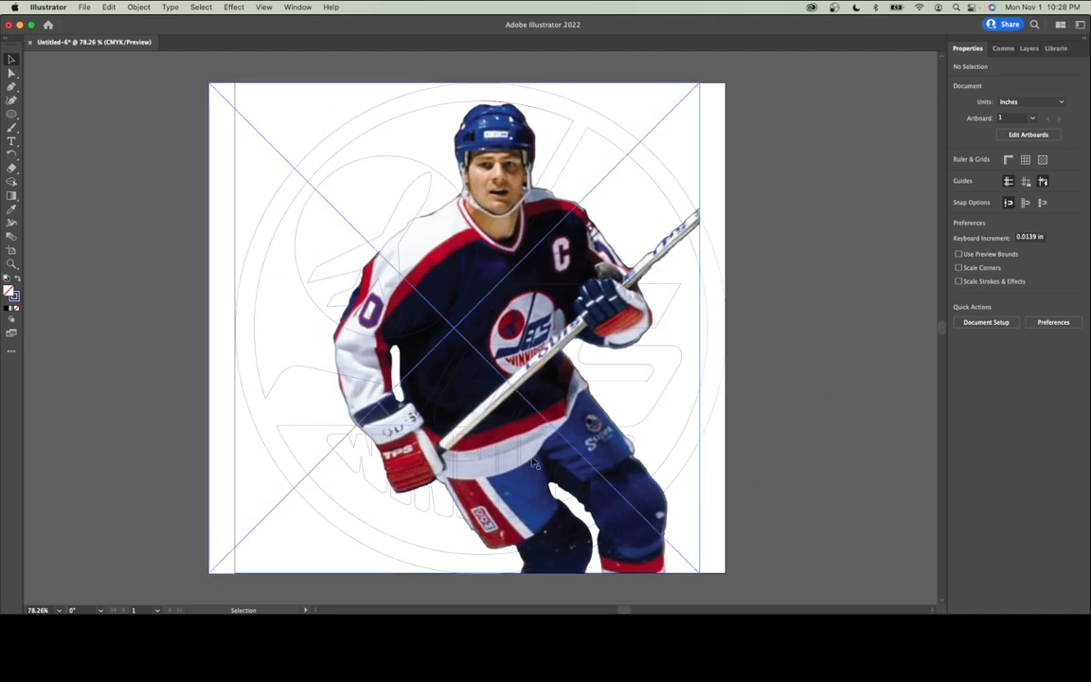
# Create a 12 x 12 in circle with the Ellipse tool, its bounding box starting at about X -2.51 in, Y 1.33 in
pyautogui.click(11, 114)
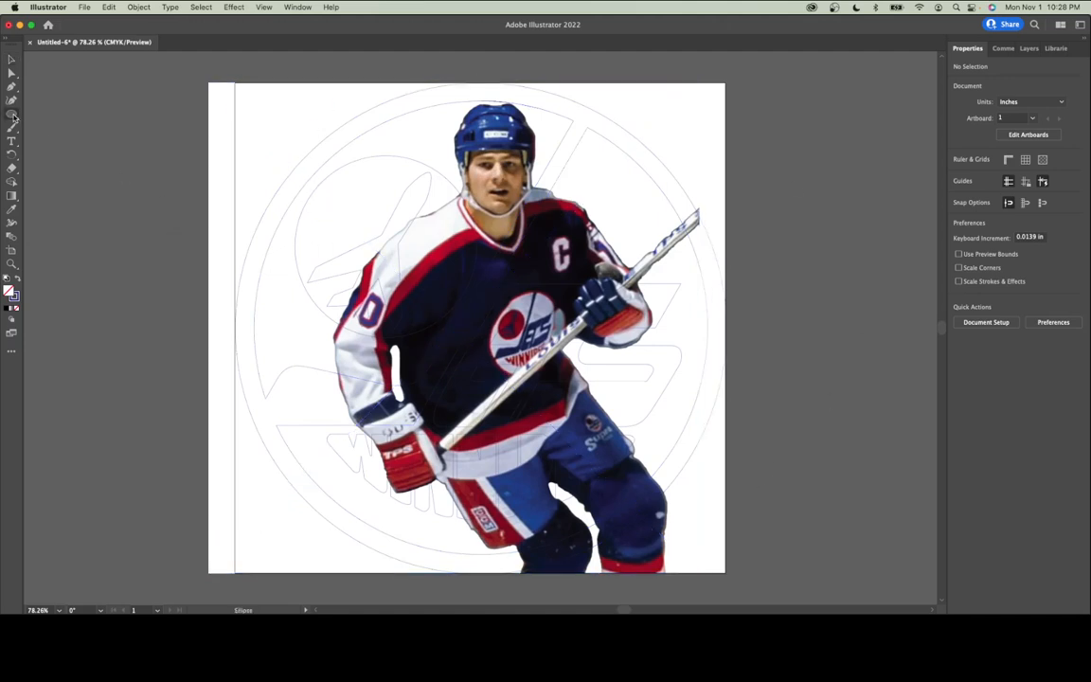
pyautogui.click(131, 138)
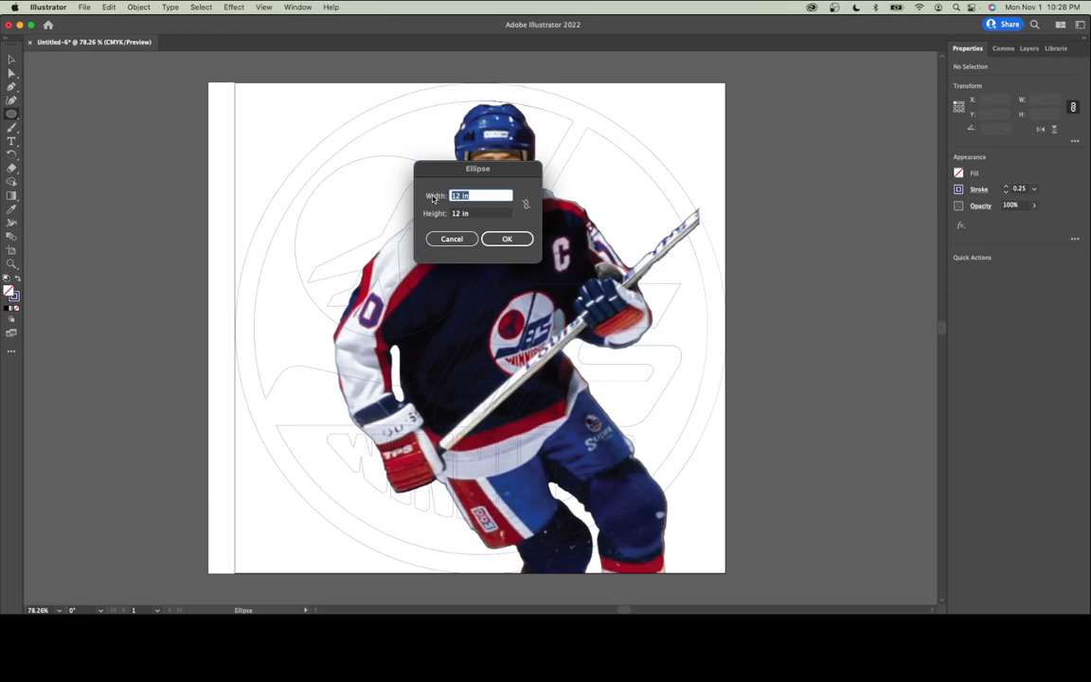
pyautogui.click(507, 240)
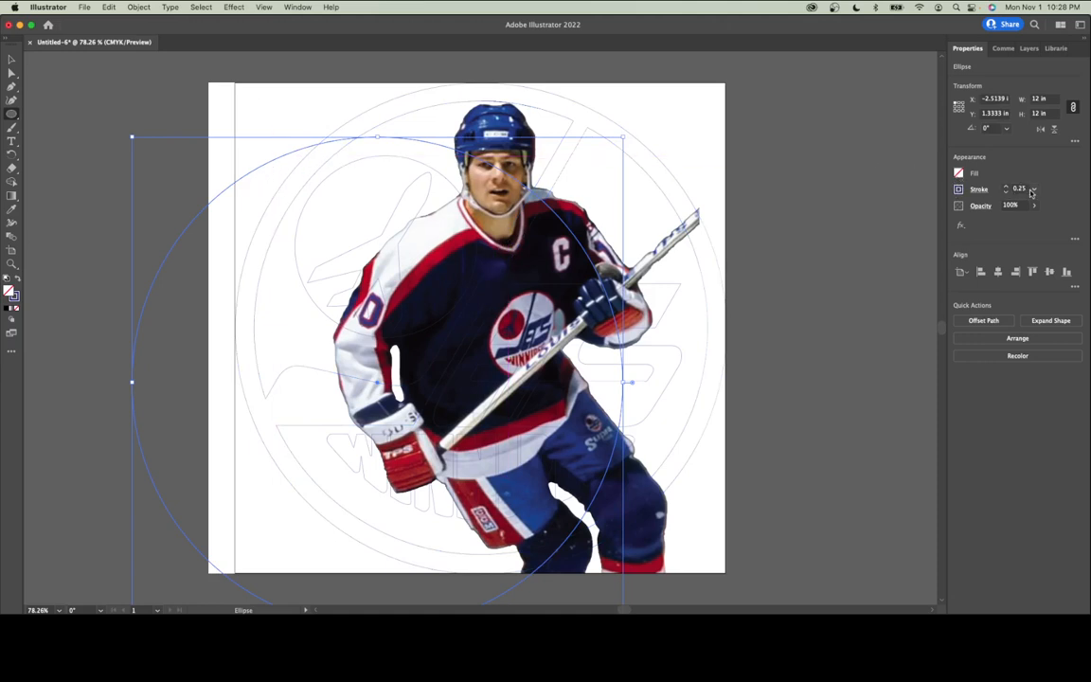
# Give the 12 in circle a red stroke, centre it horizontally and vertically on the artboard, and deselect it
pyautogui.click(958, 190)
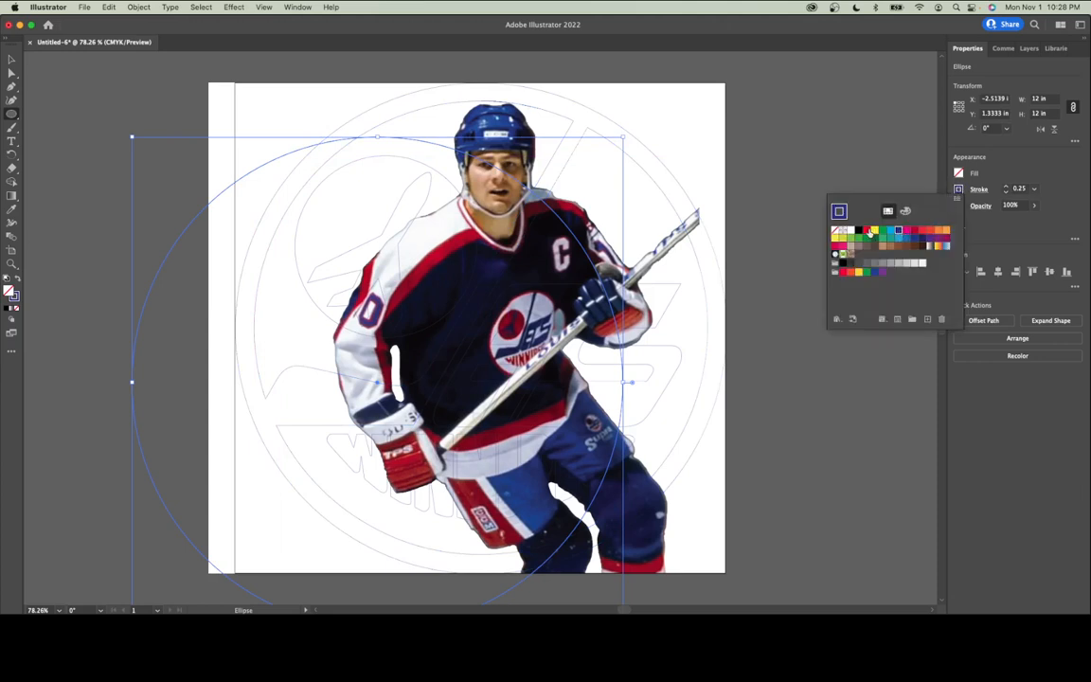
pyautogui.click(867, 231)
pyautogui.click(10, 58)
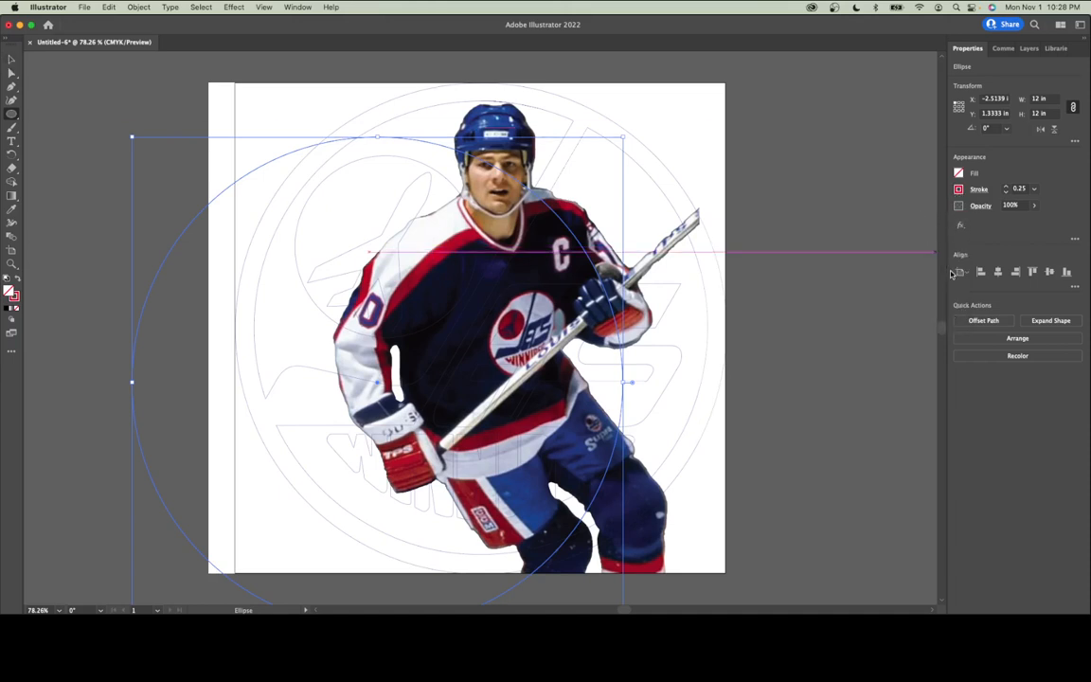
pyautogui.click(997, 271)
pyautogui.click(1050, 272)
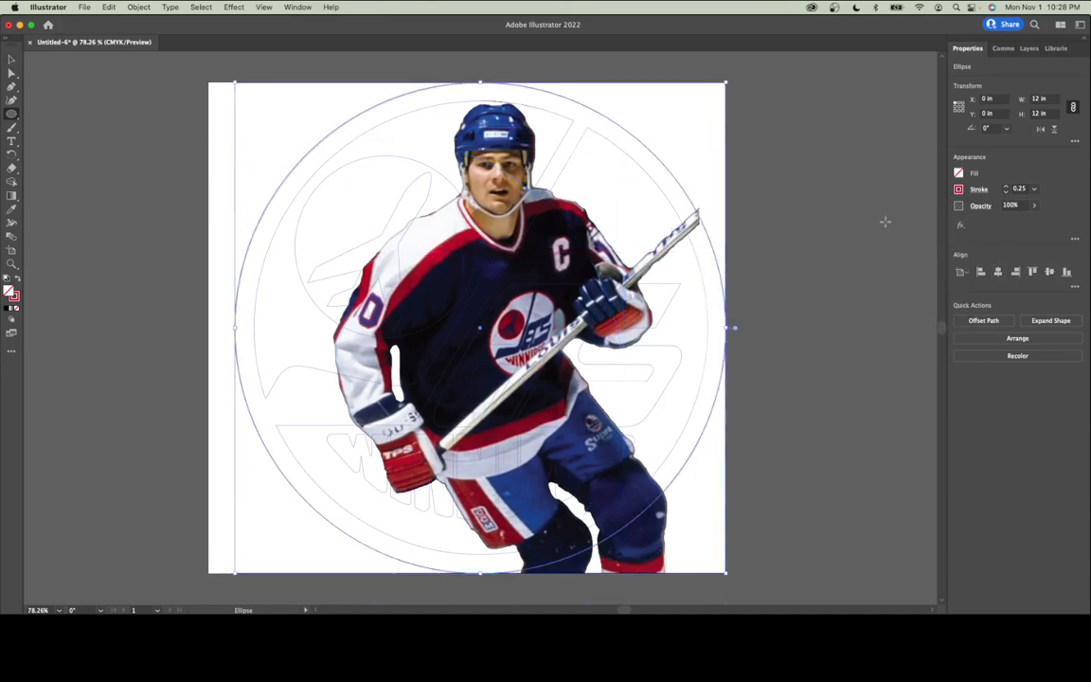
pyautogui.click(10, 60)
pyautogui.click(111, 141)
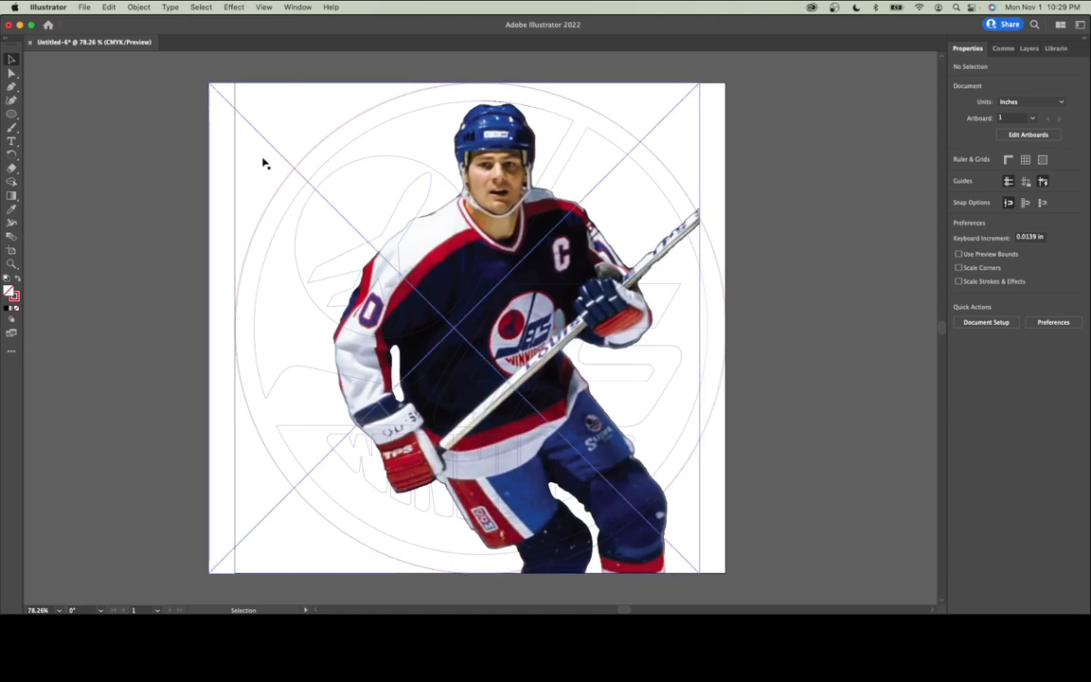
# Try moving the hockey player image right so it sits at X 0 in, flush with the artboard
pyautogui.click(214, 236)
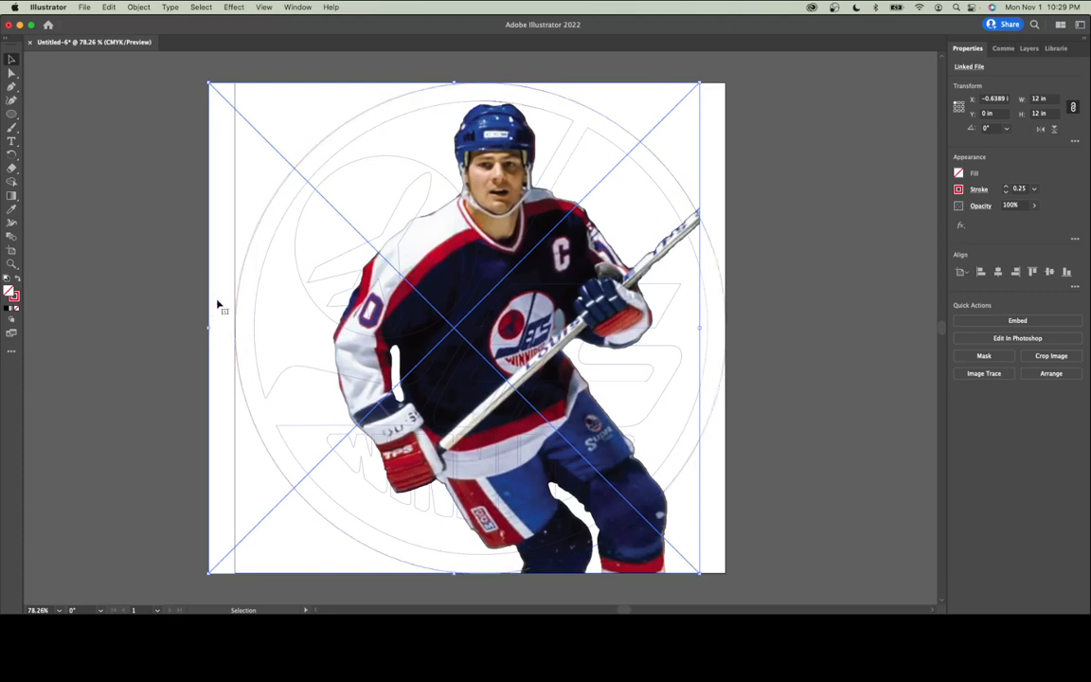
pyautogui.moveTo(217, 297); pyautogui.dragTo(242, 297)
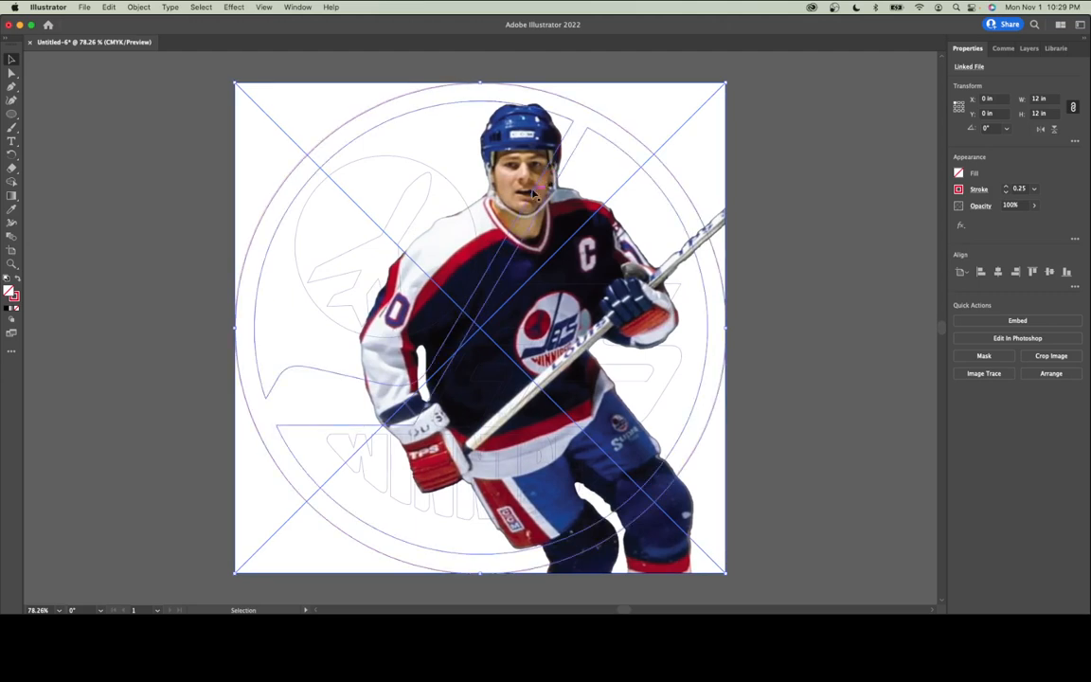
# Try a red fill on the outlined Jets logo group
pyautogui.click(577, 133)
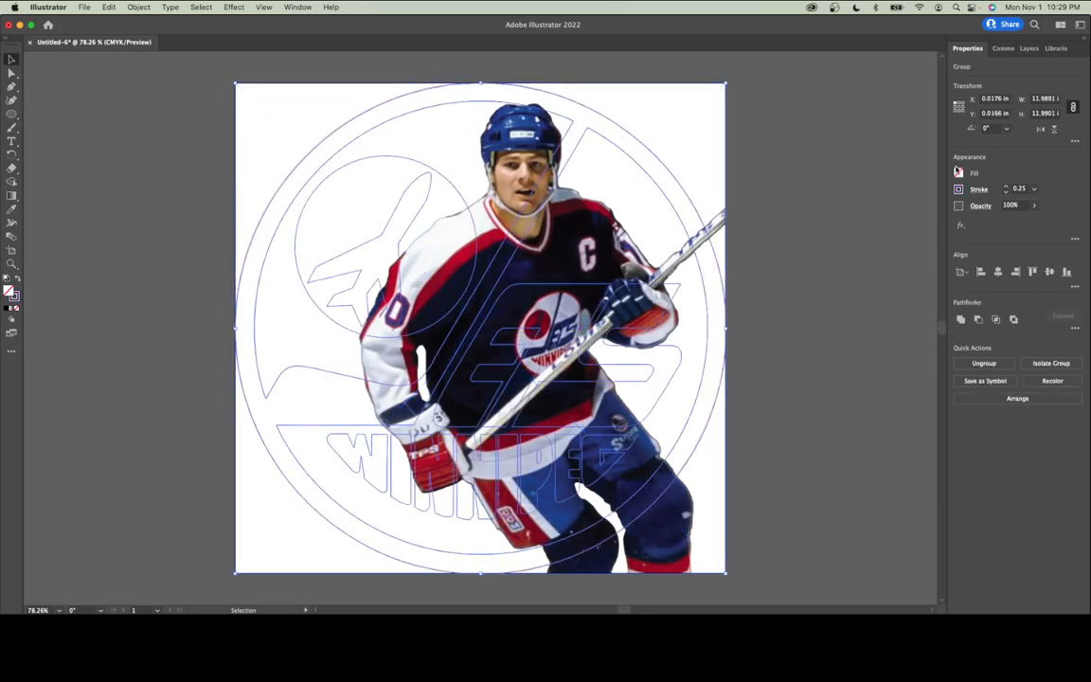
pyautogui.click(959, 174)
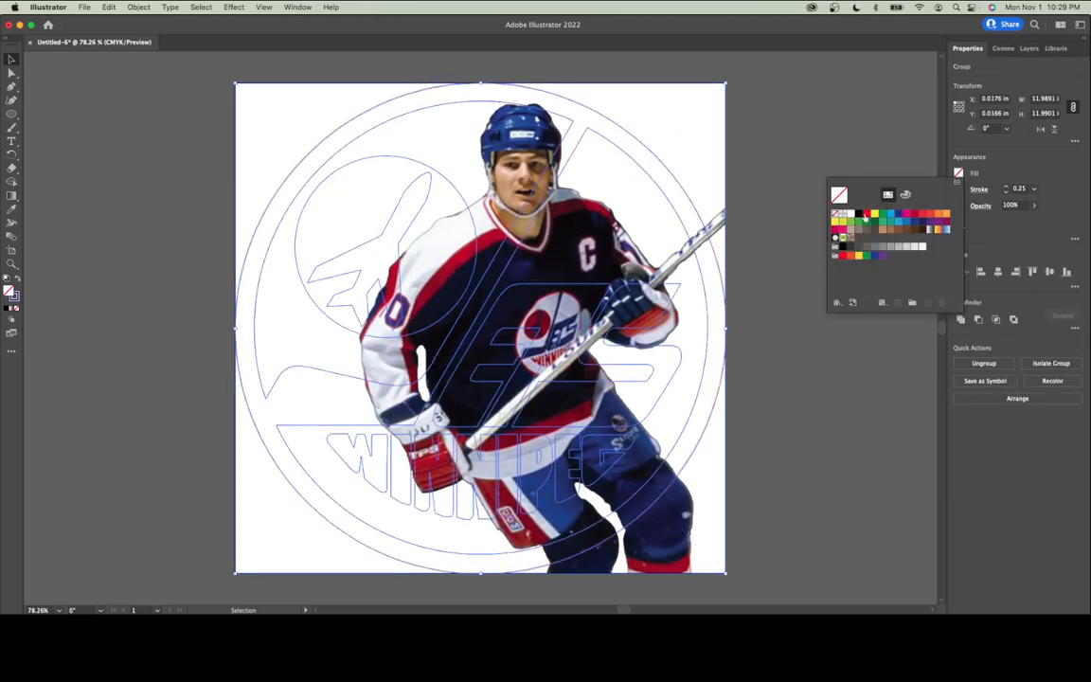
pyautogui.click(863, 215)
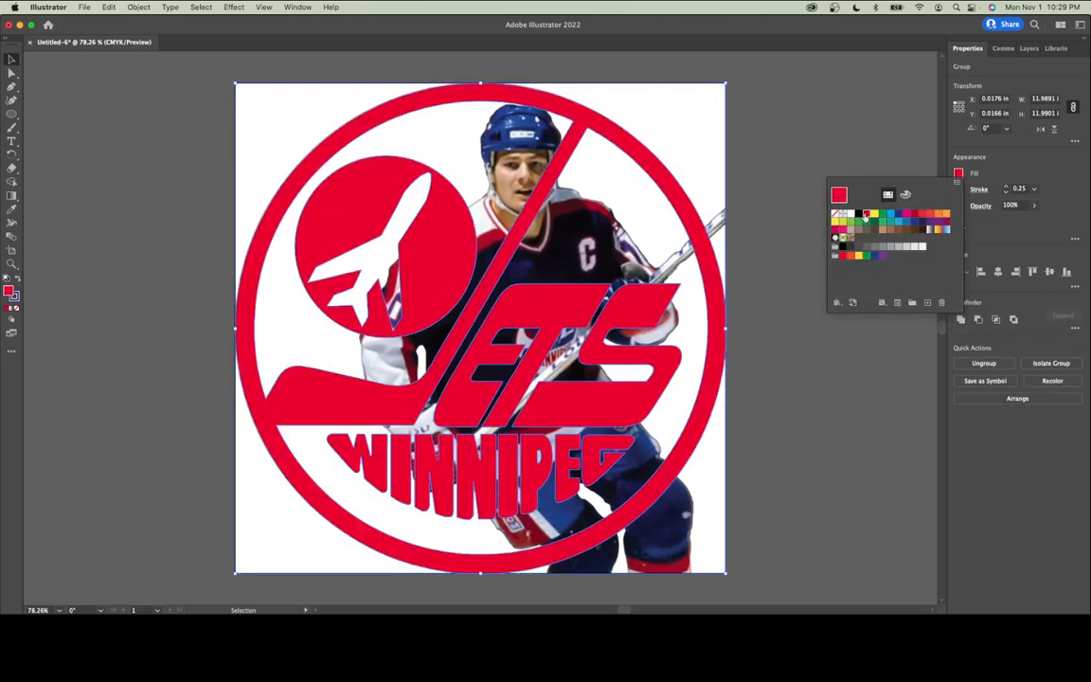
pyautogui.click(809, 127)
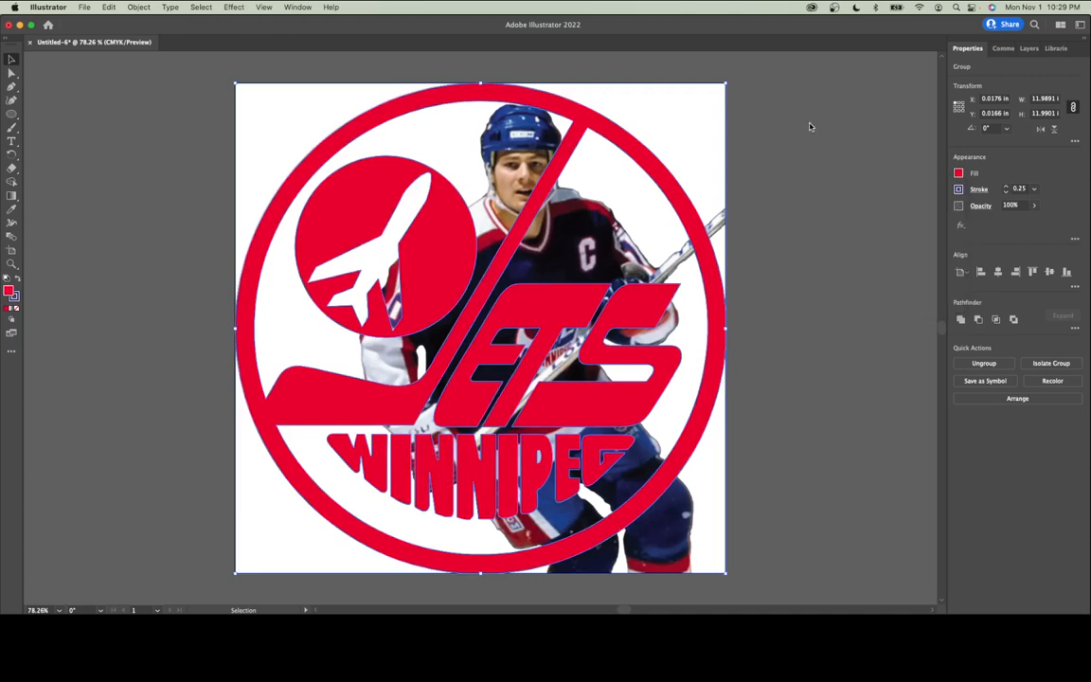
# Try nudging the hockey player image left behind the filled logo to about X -0.19 in
pyautogui.click(523, 174)
pyautogui.press('Left')
pyautogui.press('Left')
pyautogui.press('Left')
pyautogui.press('Left')
pyautogui.press('Left')
pyautogui.press('Left')
pyautogui.press('Left')
pyautogui.press('Left')
pyautogui.press('Left')
pyautogui.press('Left')
pyautogui.press('Left')
pyautogui.press('Left')
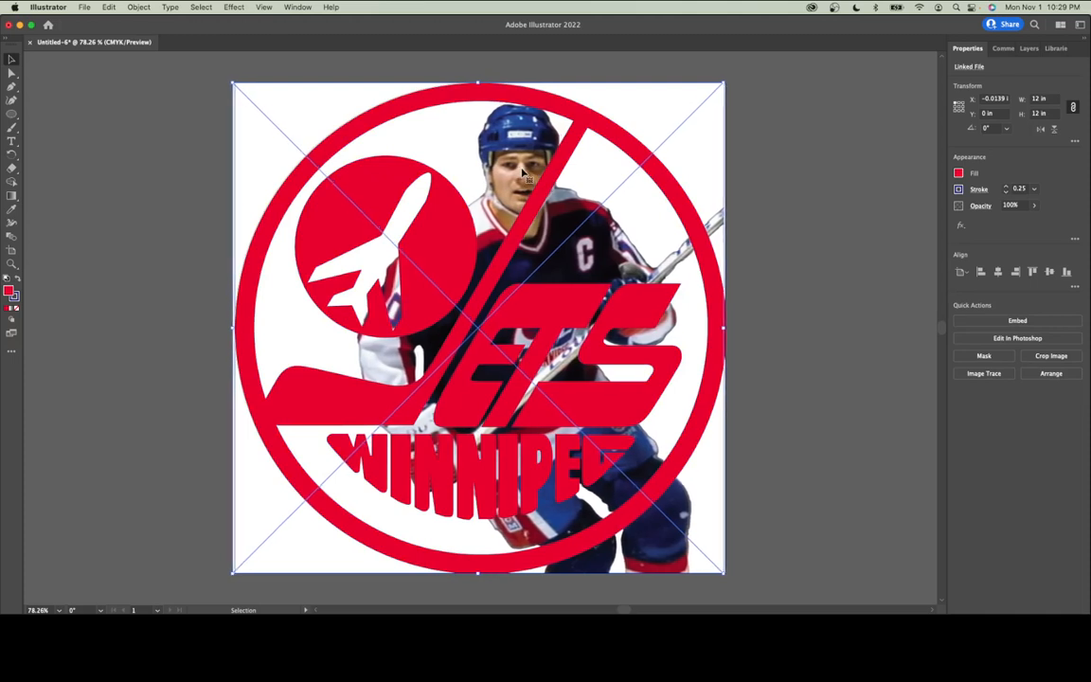
pyautogui.press('Right')
pyautogui.press('Right')
pyautogui.press('Right')
pyautogui.press('Right')
pyautogui.press('Right')
pyautogui.press('Right')
pyautogui.press('Right')
pyautogui.press('Right')
pyautogui.press('Right')
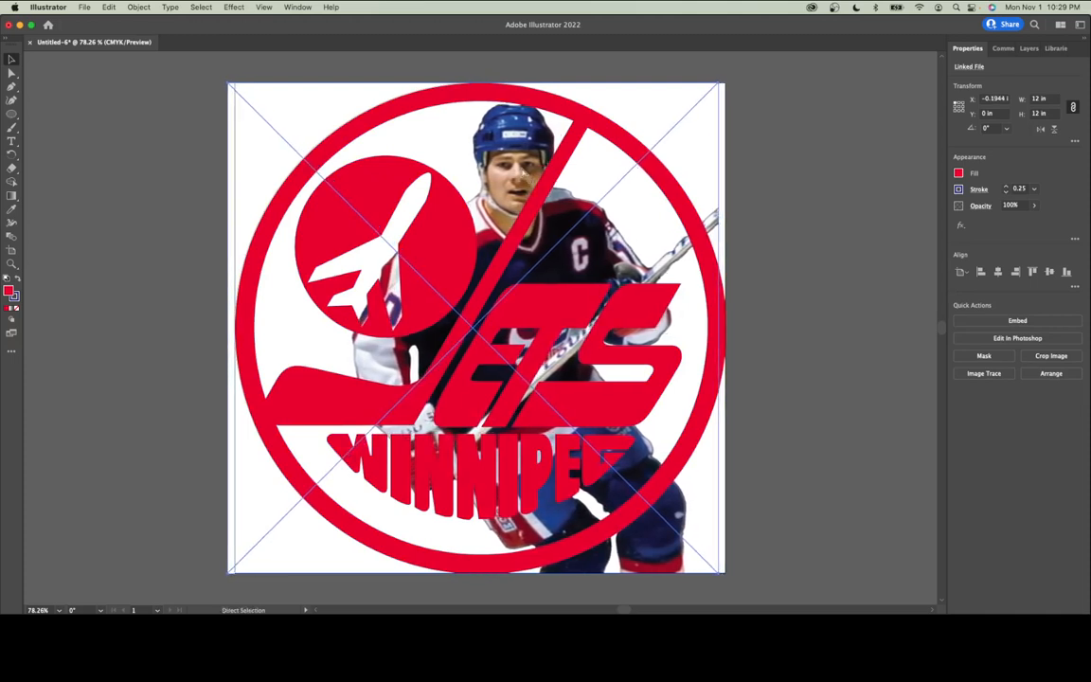
# Undo the image nudges, the logo's red fill and the move of the player image, and clear the selection
pyautogui.press('super+z')
pyautogui.press('super+z')
pyautogui.press('super+z')
pyautogui.press('super+z')
pyautogui.press('super+z')
pyautogui.press('super+z')
pyautogui.press('super+z')
pyautogui.press('super+z')
pyautogui.press('super+z')
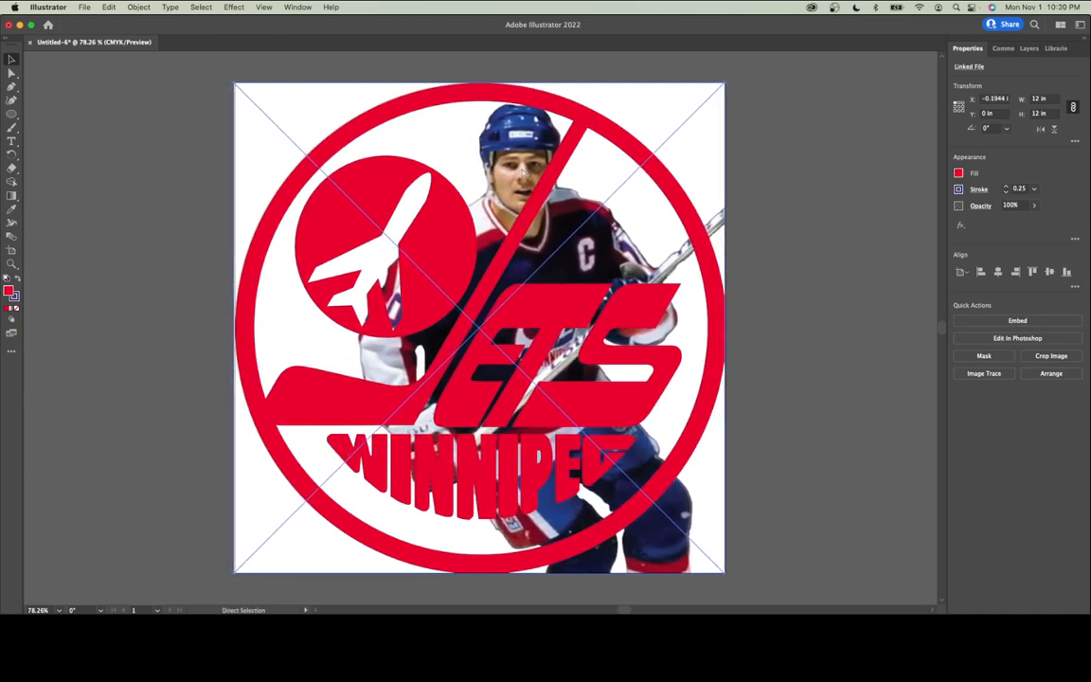
pyautogui.press('super+z')
pyautogui.press('super+z')
pyautogui.press('super+z')
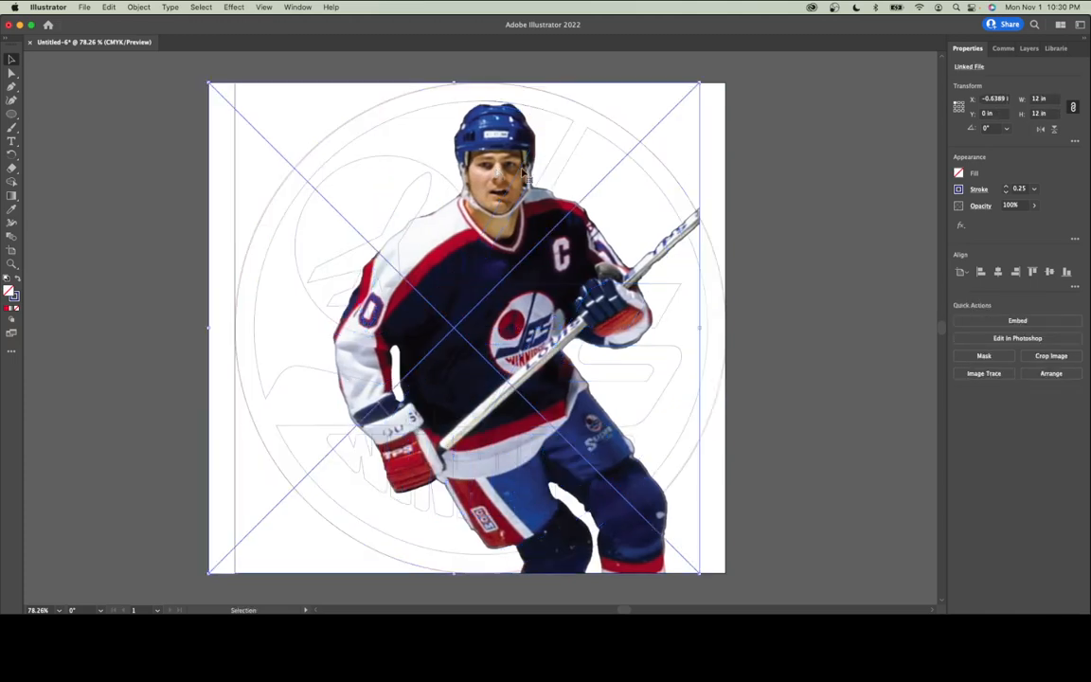
pyautogui.click(178, 156)
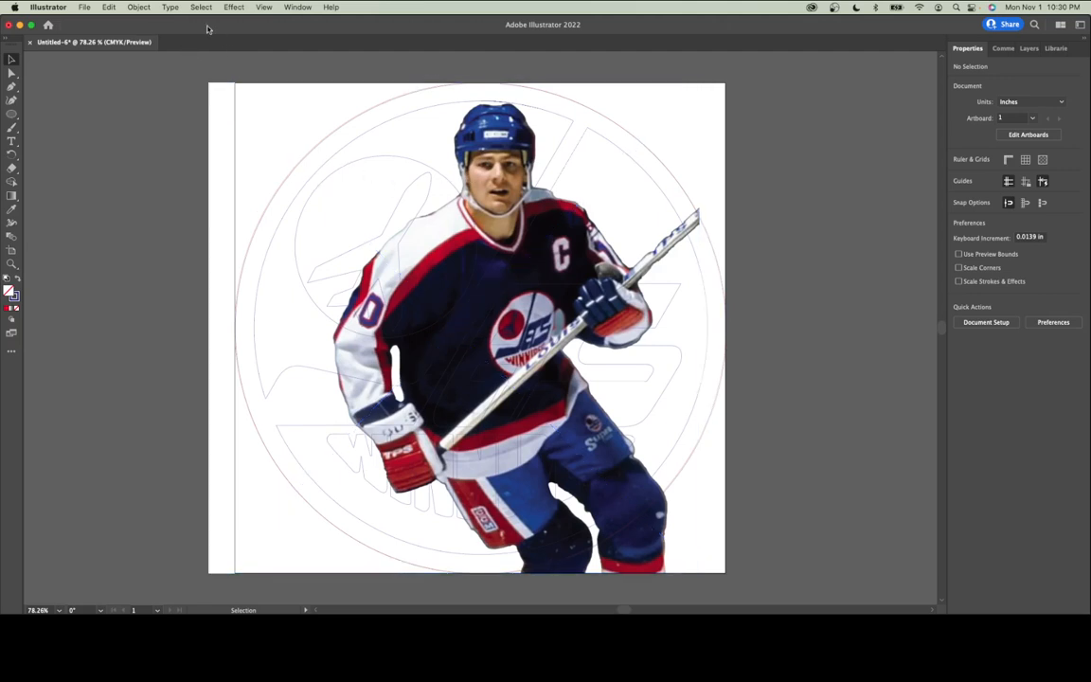
# Make a clipping mask on the hockey player image and trim its left edge to the artboard at X 0 in
pyautogui.click(140, 7)
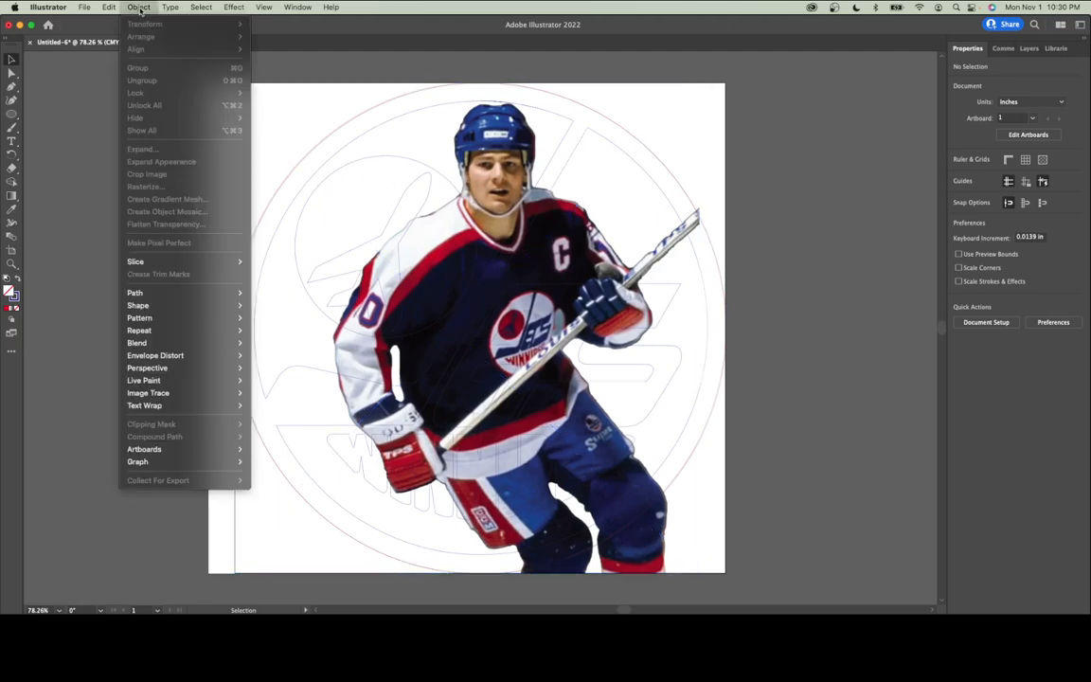
pyautogui.click(139, 8)
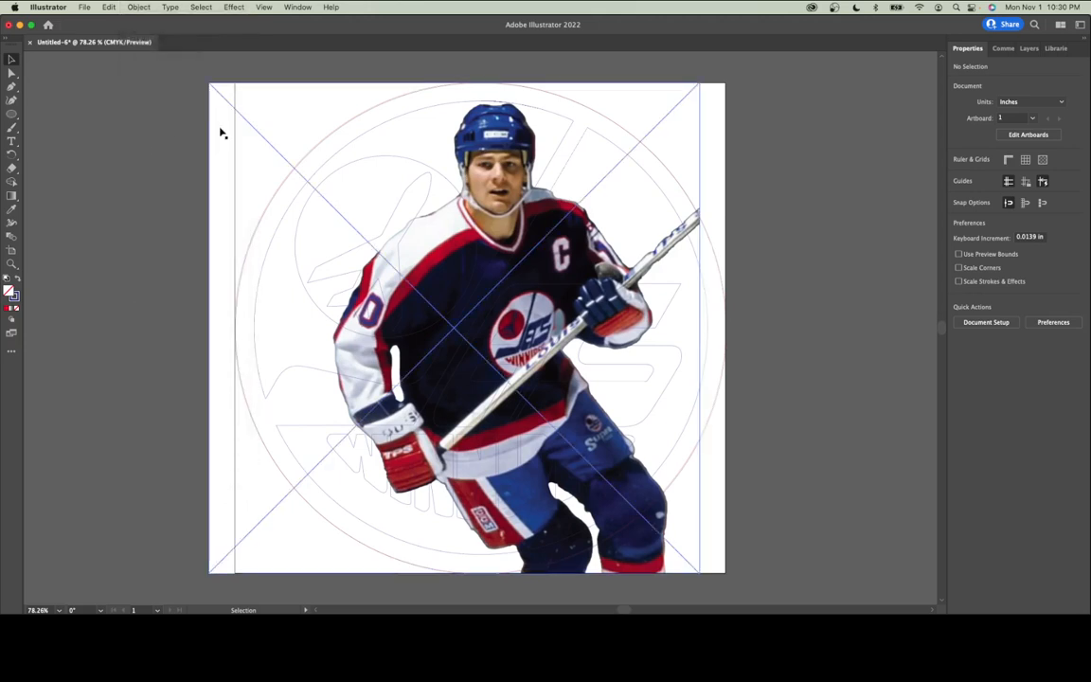
pyautogui.click(221, 132)
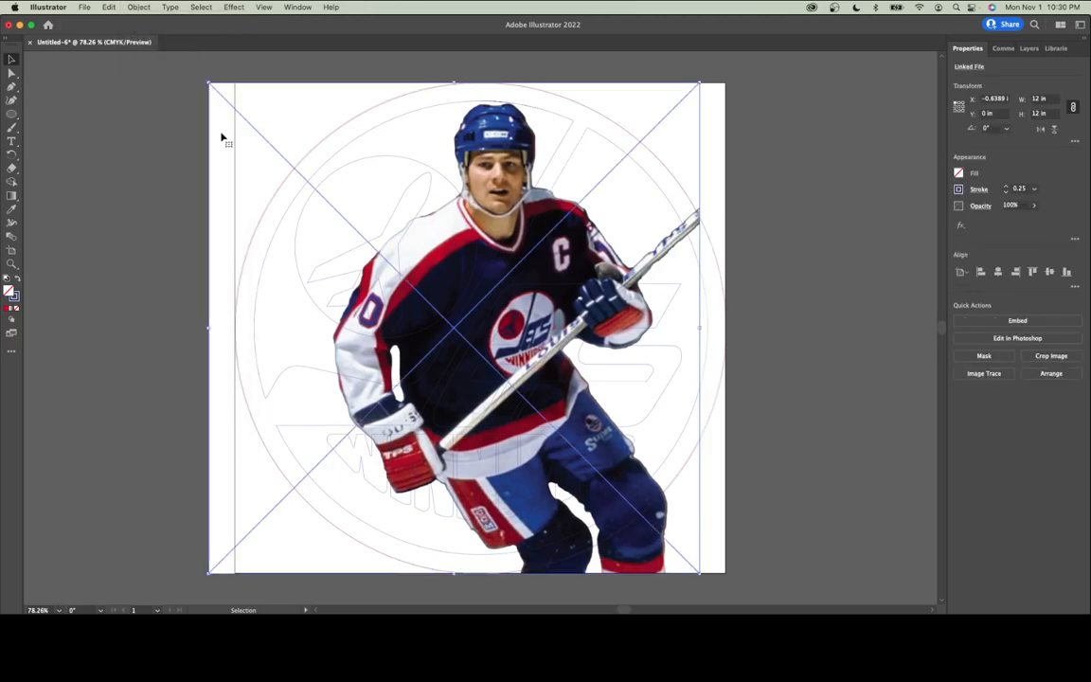
pyautogui.click(139, 8)
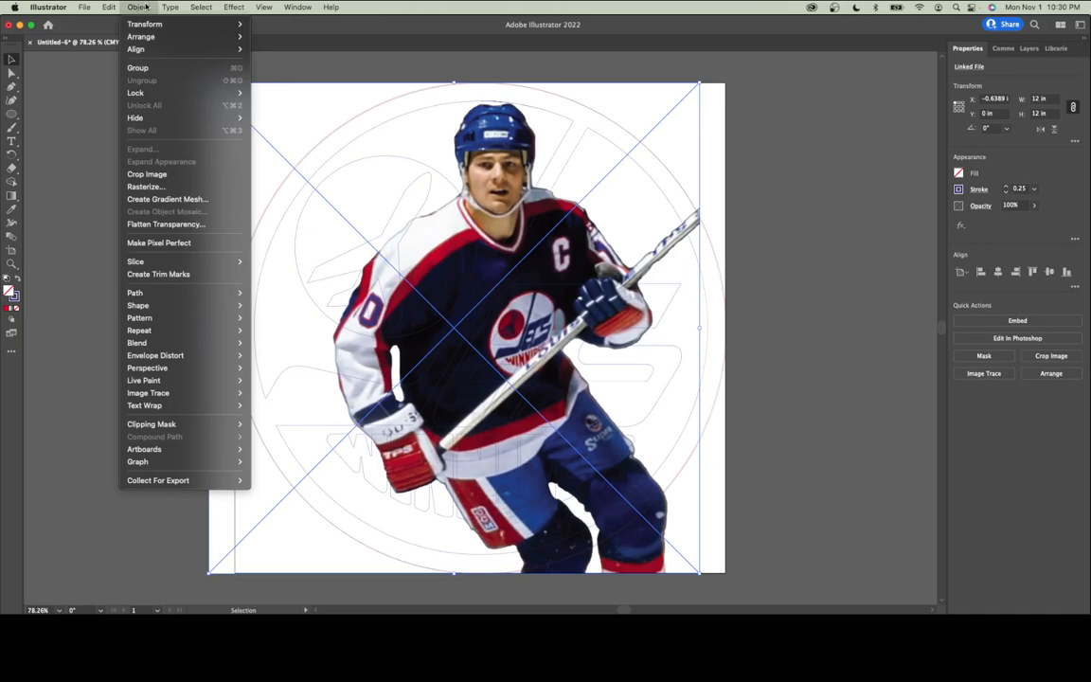
pyautogui.moveTo(149, 431)
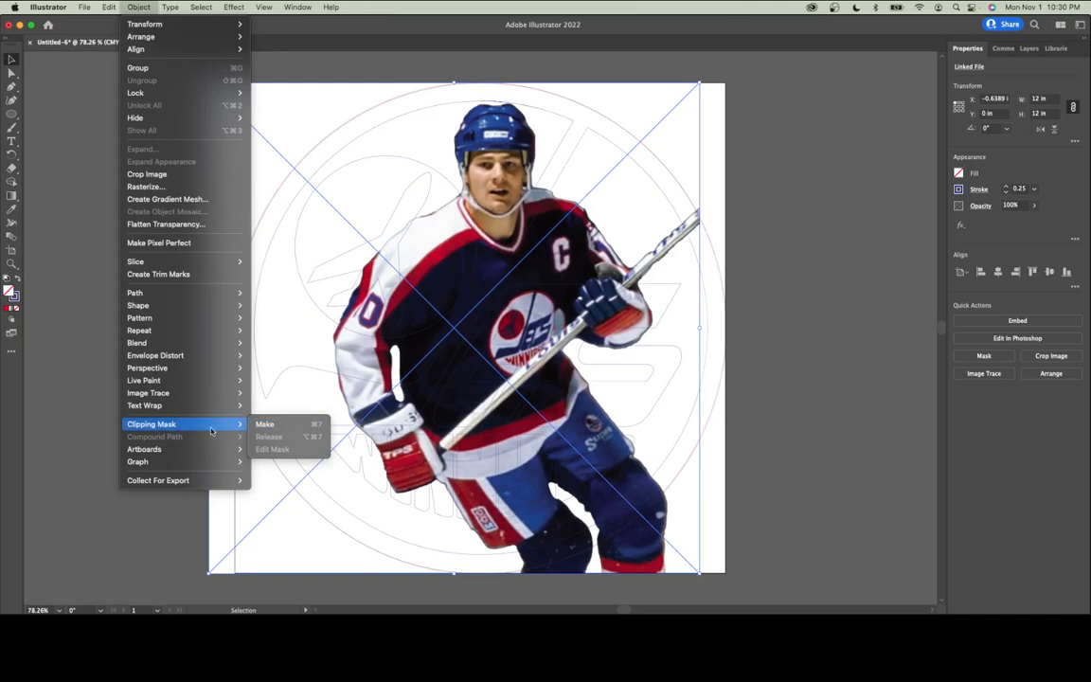
pyautogui.click(265, 424)
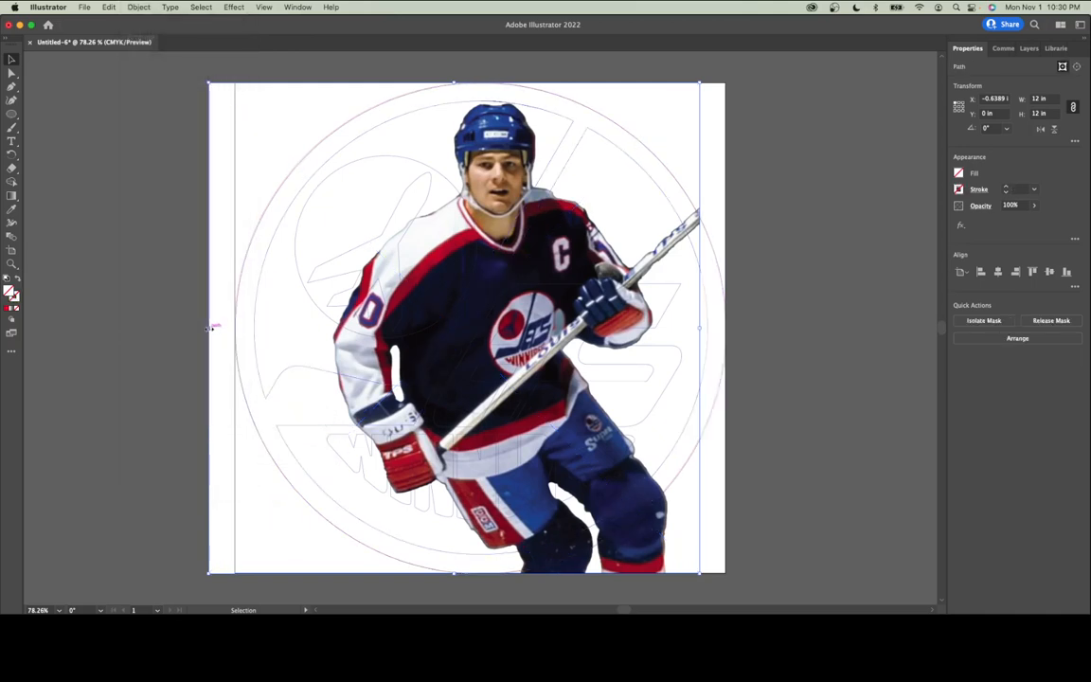
pyautogui.moveTo(210, 328); pyautogui.dragTo(235, 329)
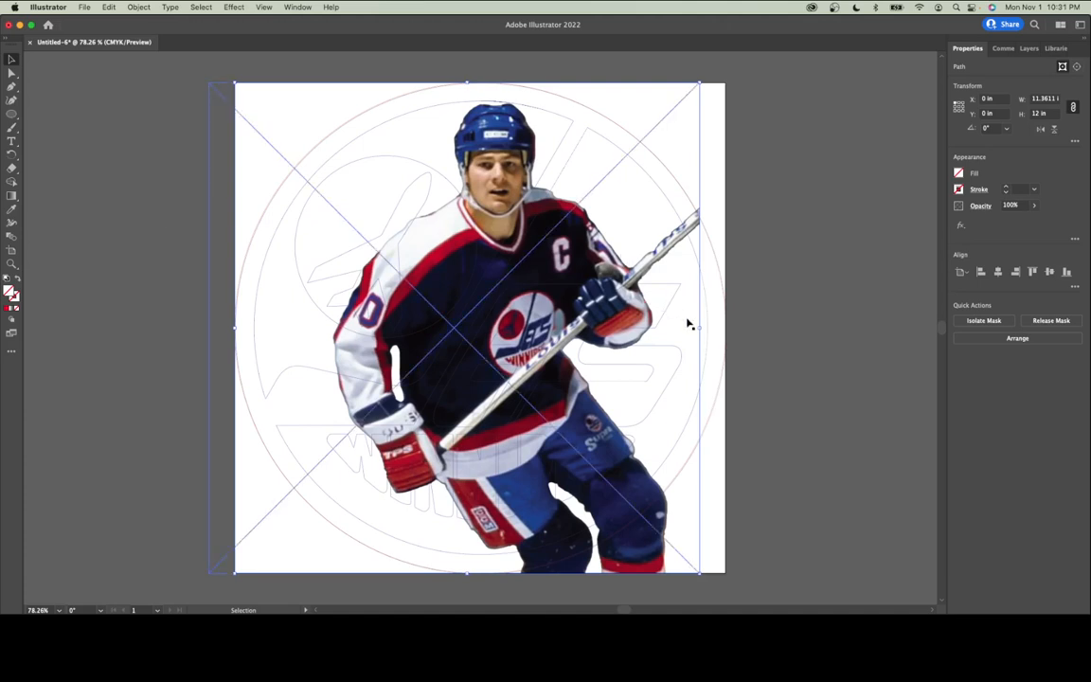
# Try resizing the clipping mask: widen it to about 15.51 in, shorten it to about 8.59 in high, and narrow it to about 11.08 in
pyautogui.moveTo(698, 327); pyautogui.dragTo(870, 324)
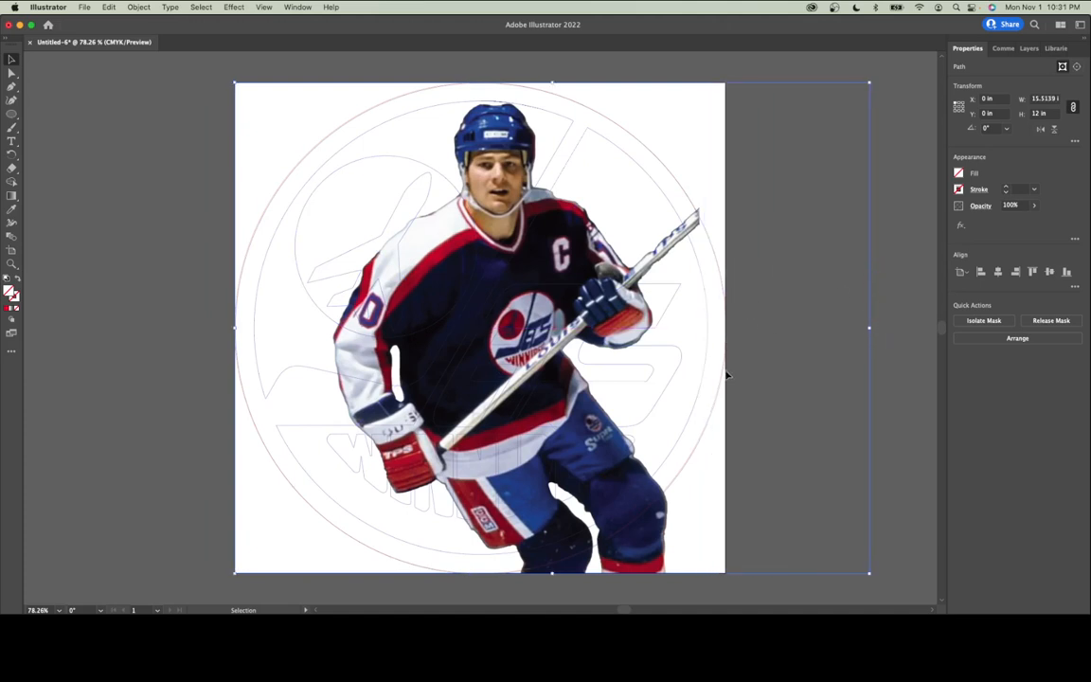
pyautogui.moveTo(552, 573); pyautogui.dragTo(553, 434)
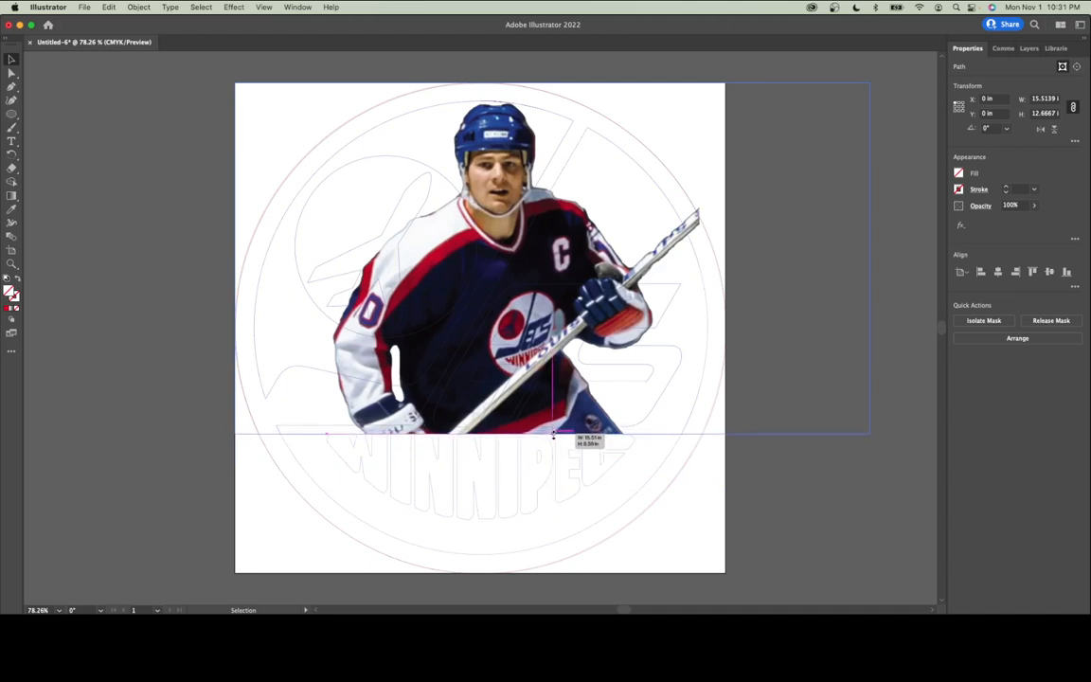
pyautogui.moveTo(553, 435); pyautogui.dragTo(554, 436)
pyautogui.moveTo(870, 259); pyautogui.dragTo(690, 262)
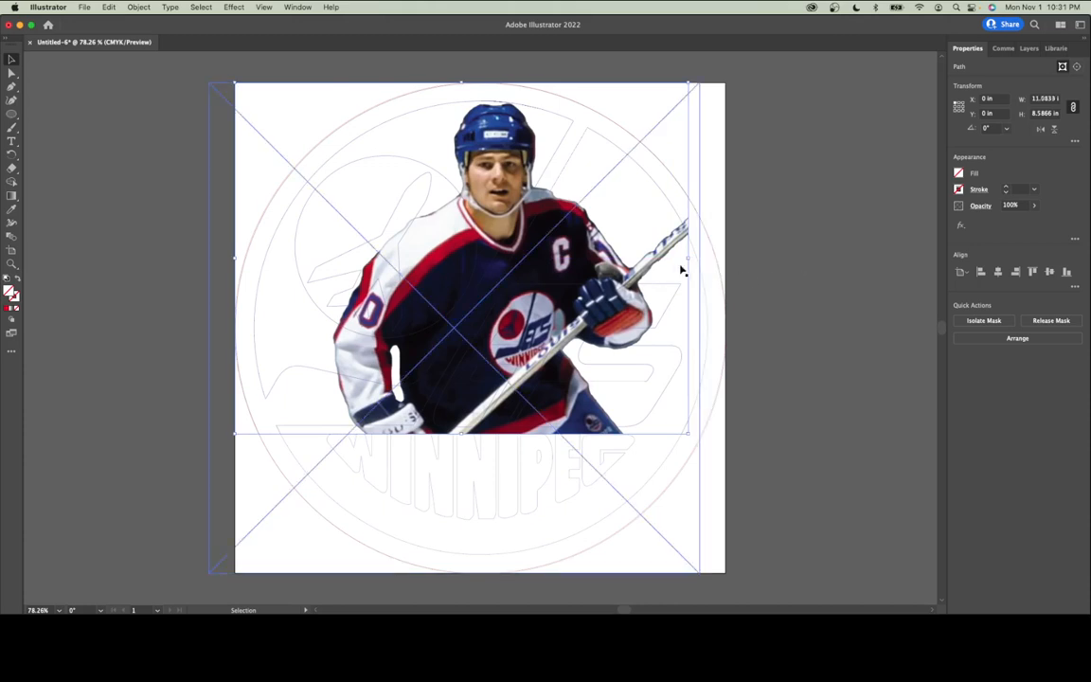
# Extend the clipping mask's right and bottom edges to the artboard, about 12 in wide and 12.01 in high, and deselect it
pyautogui.moveTo(688, 257); pyautogui.dragTo(725, 259)
pyautogui.moveTo(482, 432); pyautogui.dragTo(467, 573)
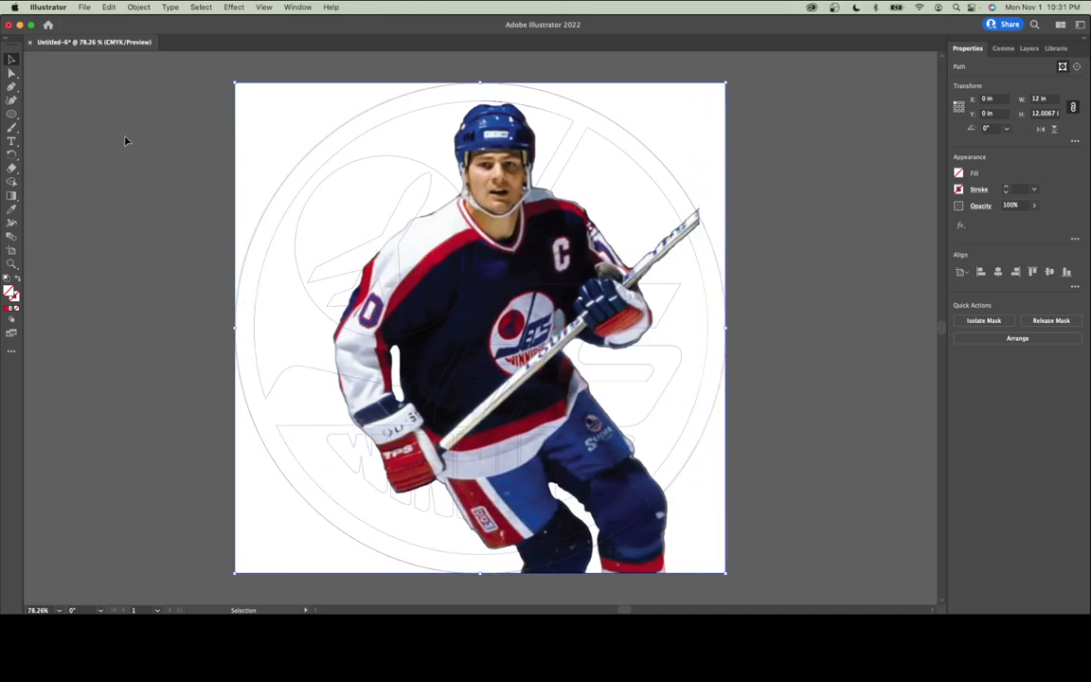
pyautogui.click(81, 134)
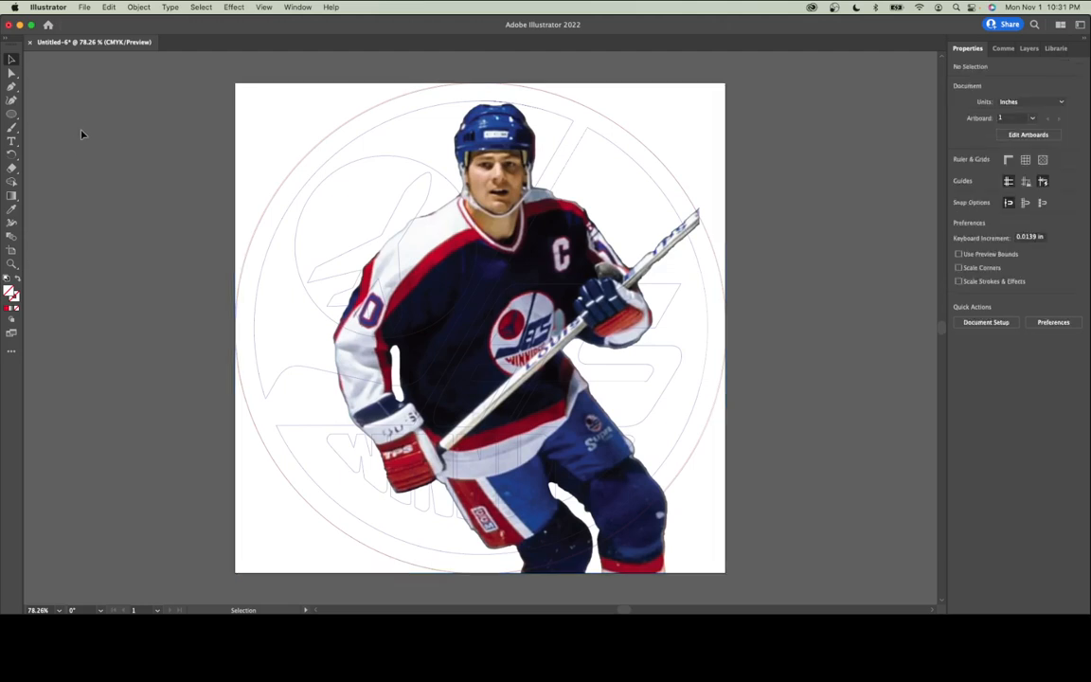